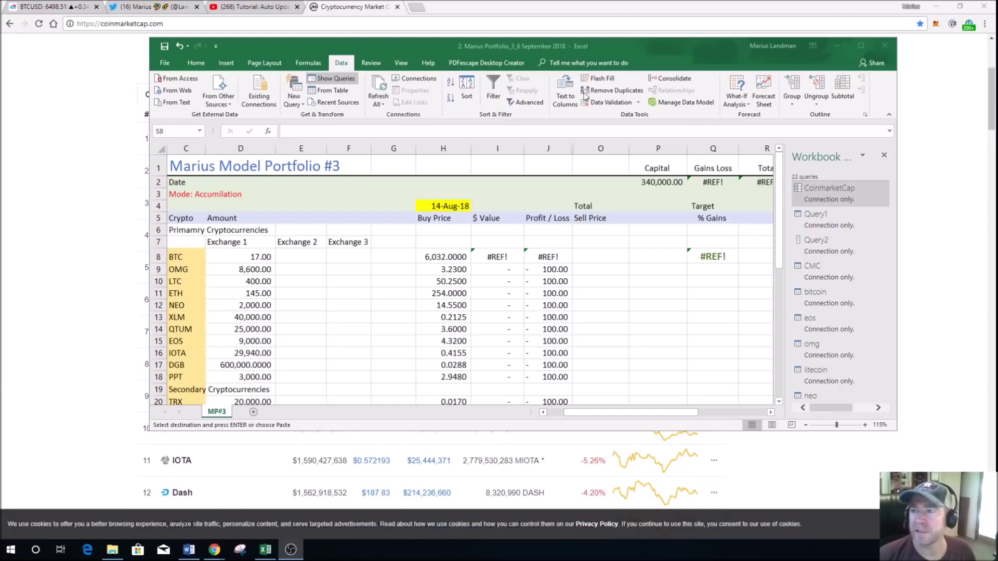
Maximize the Marius Model Portfolio #3 workbook and check coinmarketcap.com in Chrome
double_click(862, 46)
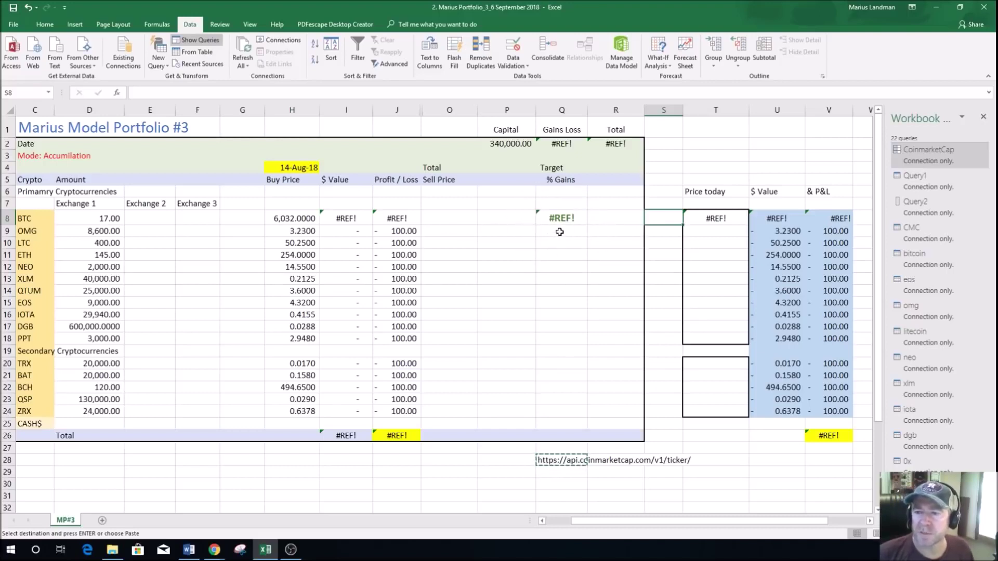
left_click(940, 10)
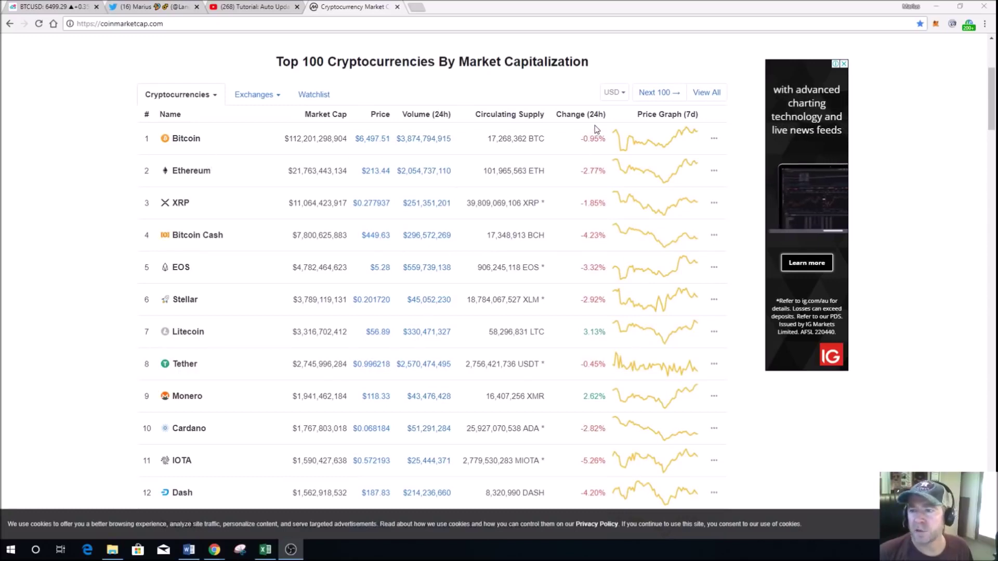
left_click(586, 181)
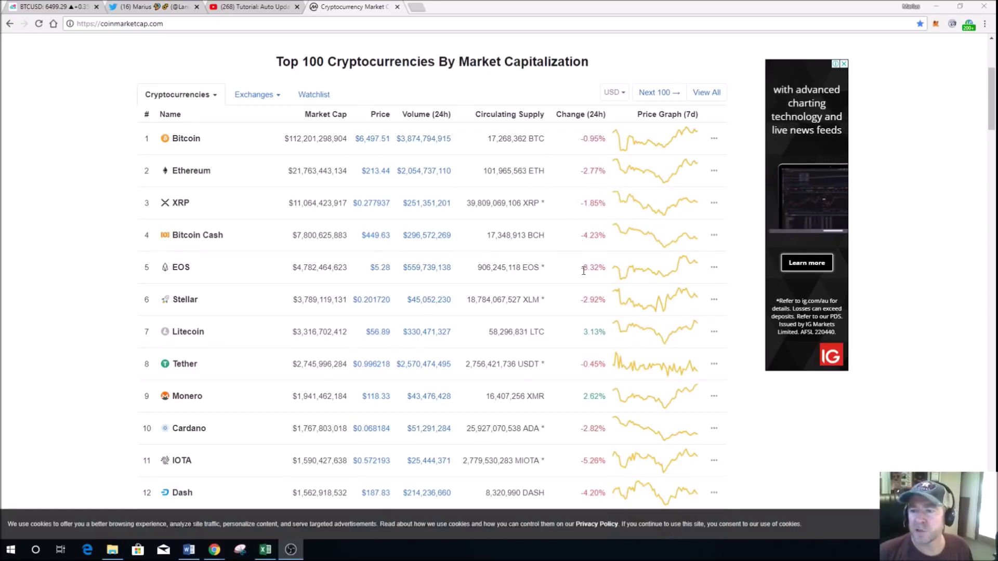
left_click(568, 296)
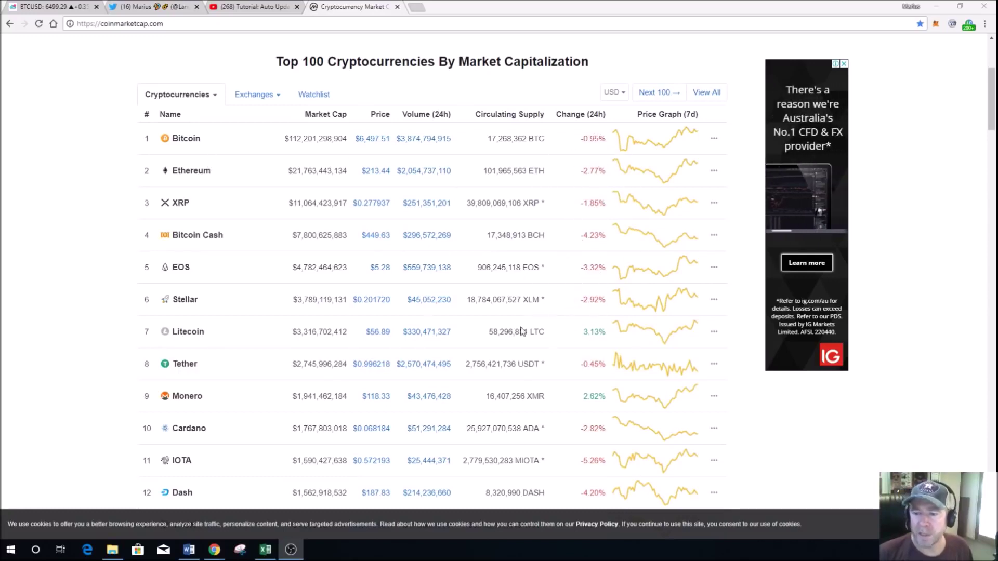
left_click(266, 550)
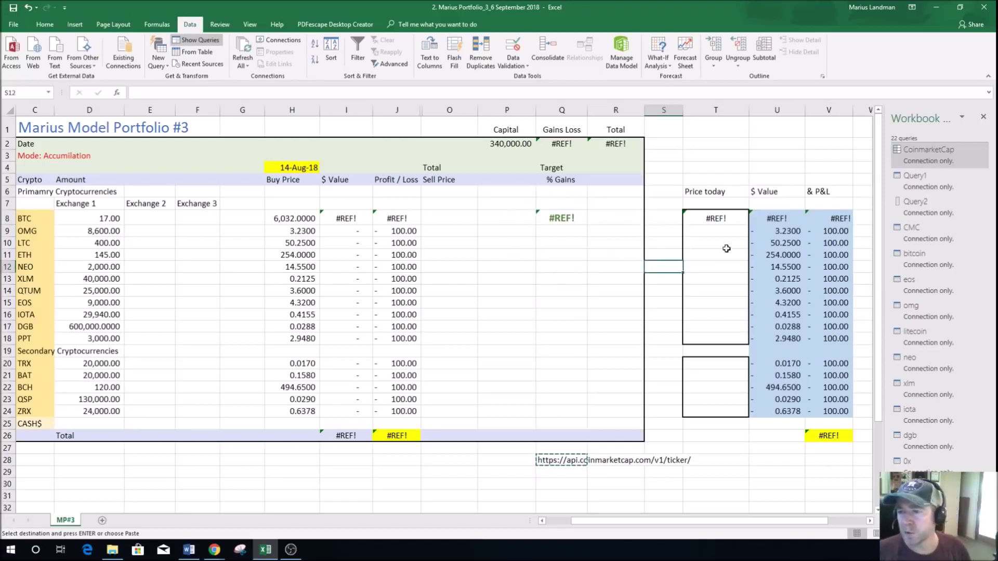
left_click(721, 232)
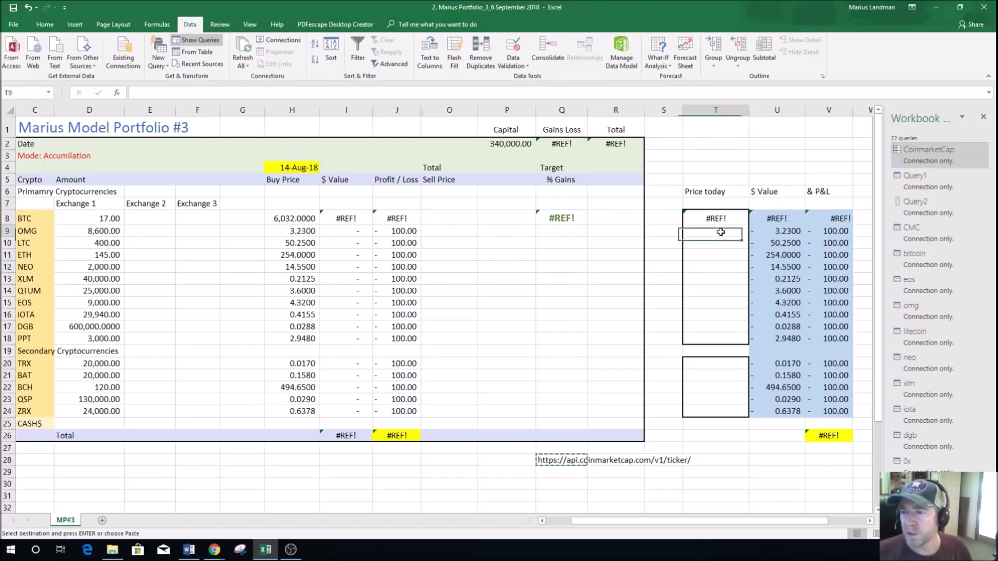
left_click(707, 208)
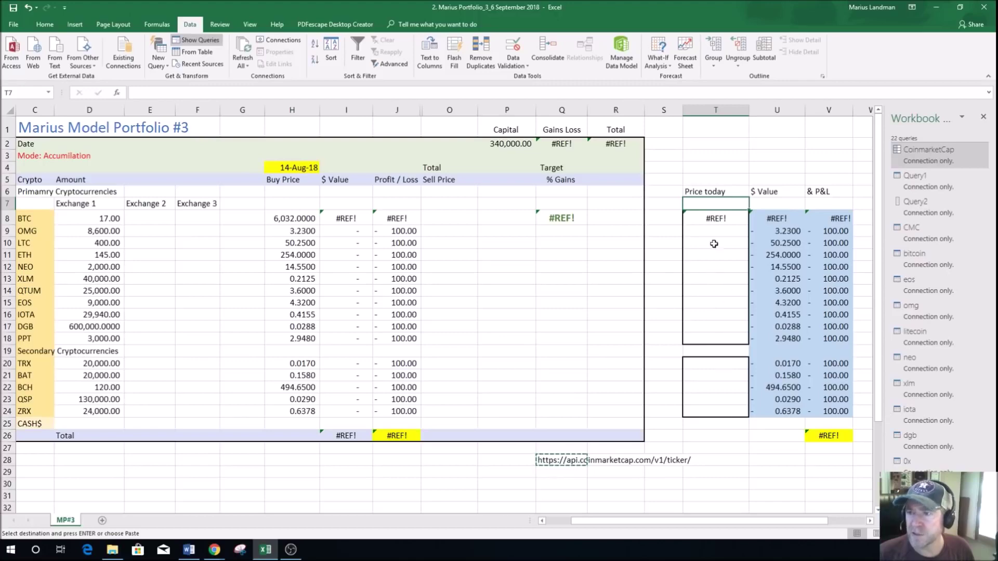
left_click(935, 8)
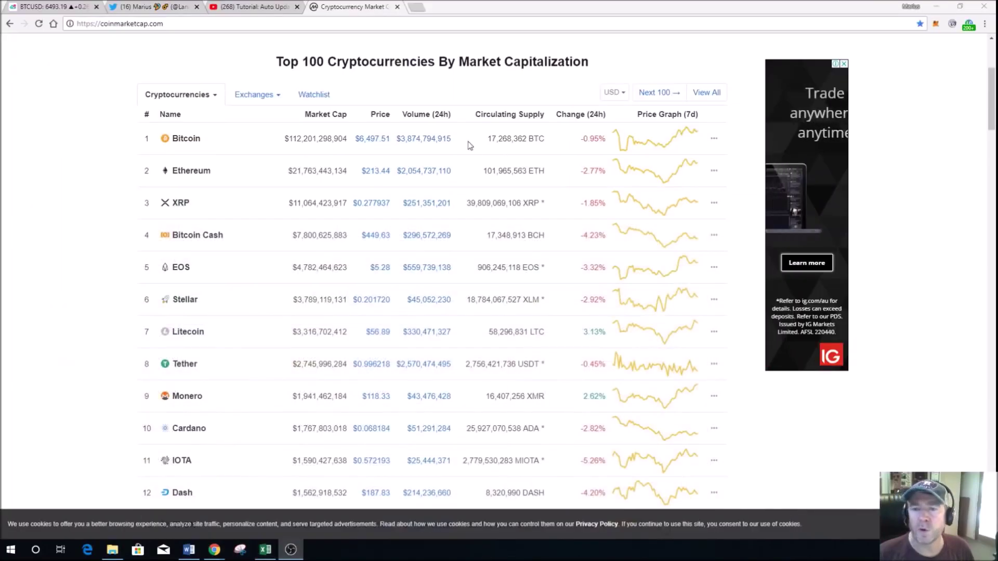
left_click(266, 551)
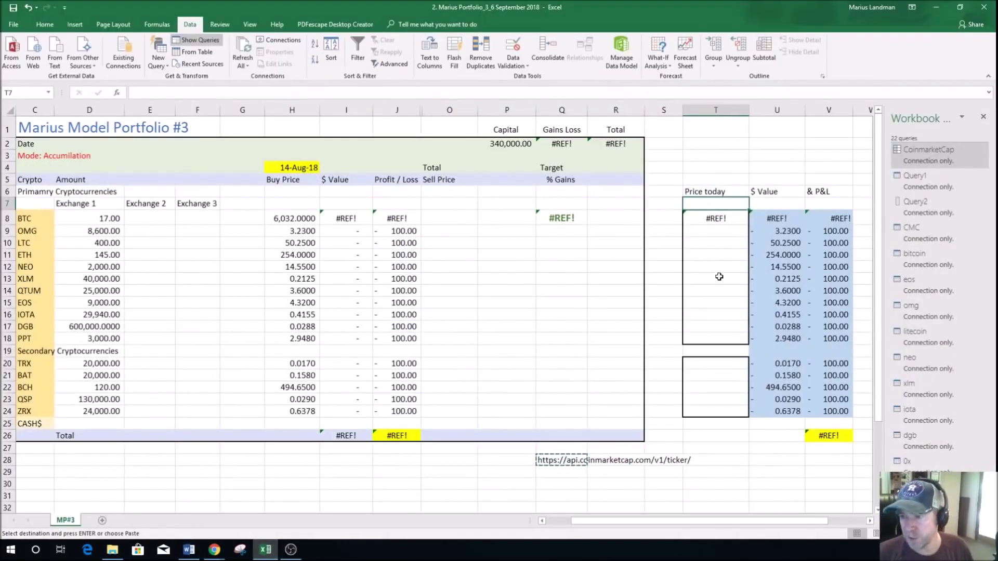
Clear the pending paste at T30, then copy the ticker API URL from cell Q28
left_click_drag(616, 482, 610, 494)
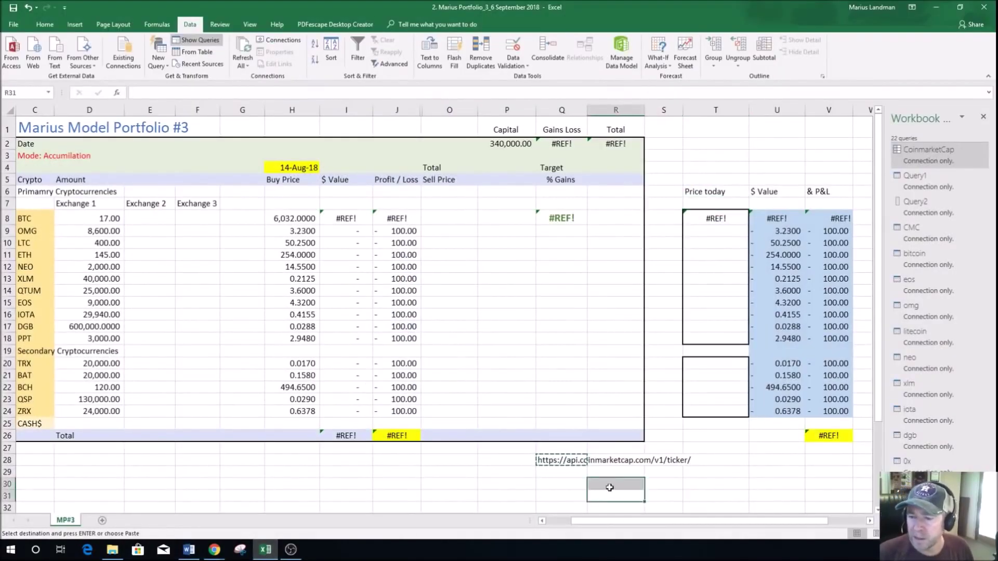
left_click(714, 483)
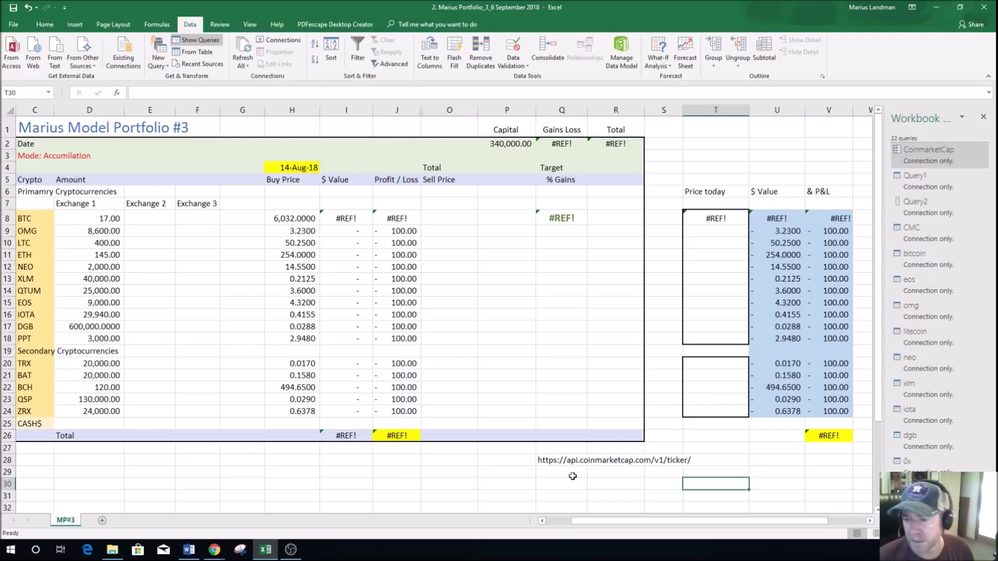
left_click(540, 461)
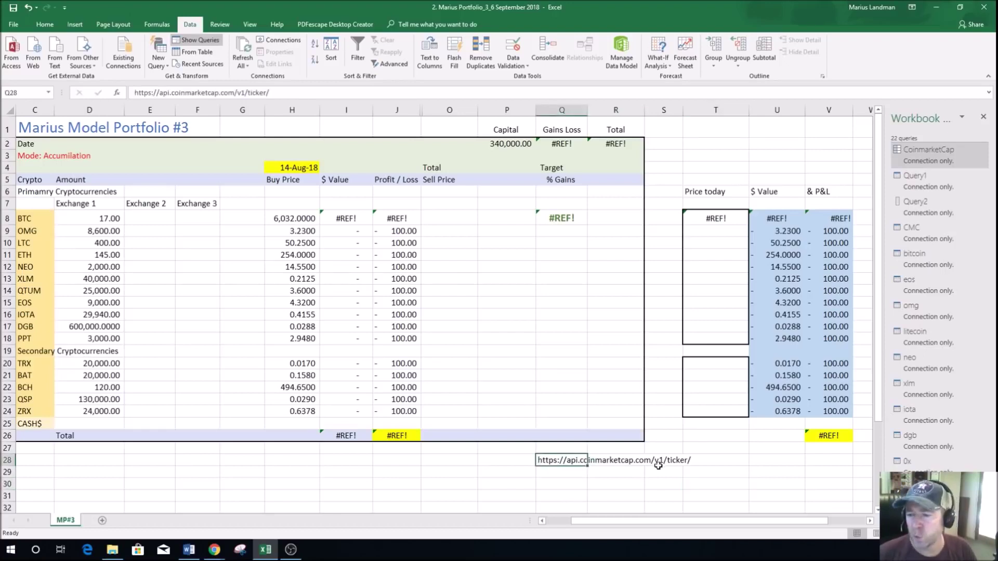
right_click(540, 462)
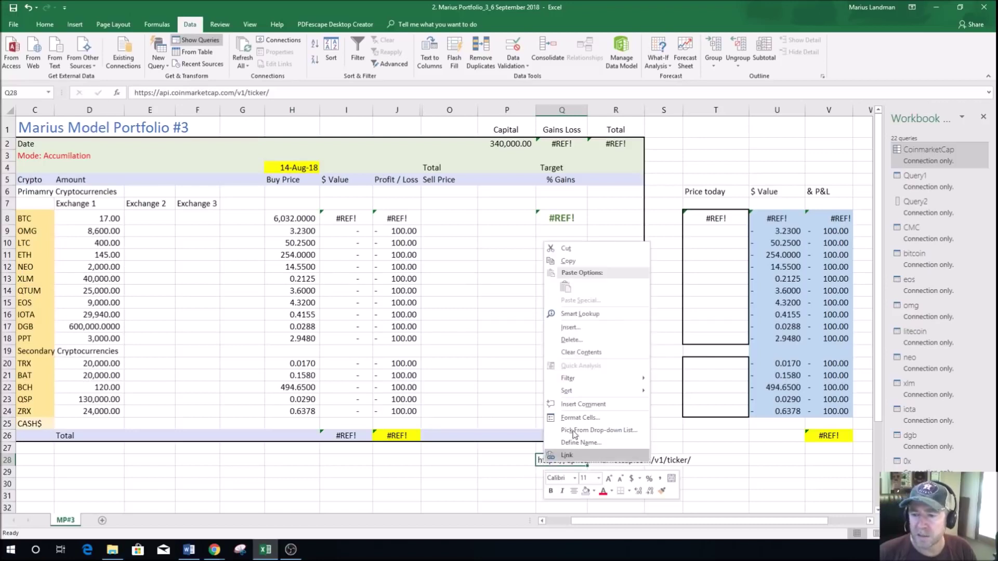
left_click(564, 268)
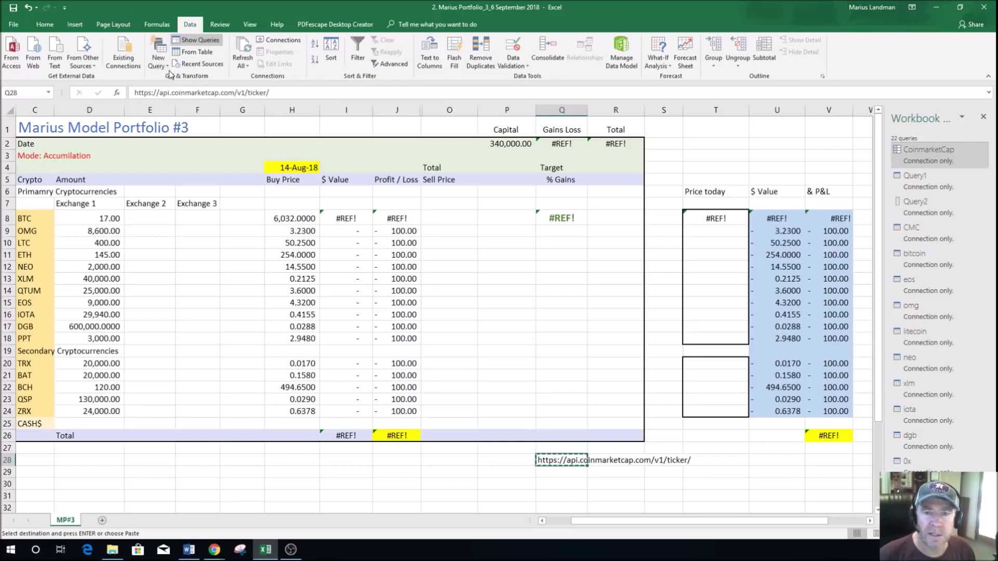
Create a From Web query using the pasted CoinMarketCap ticker URL
left_click(168, 66)
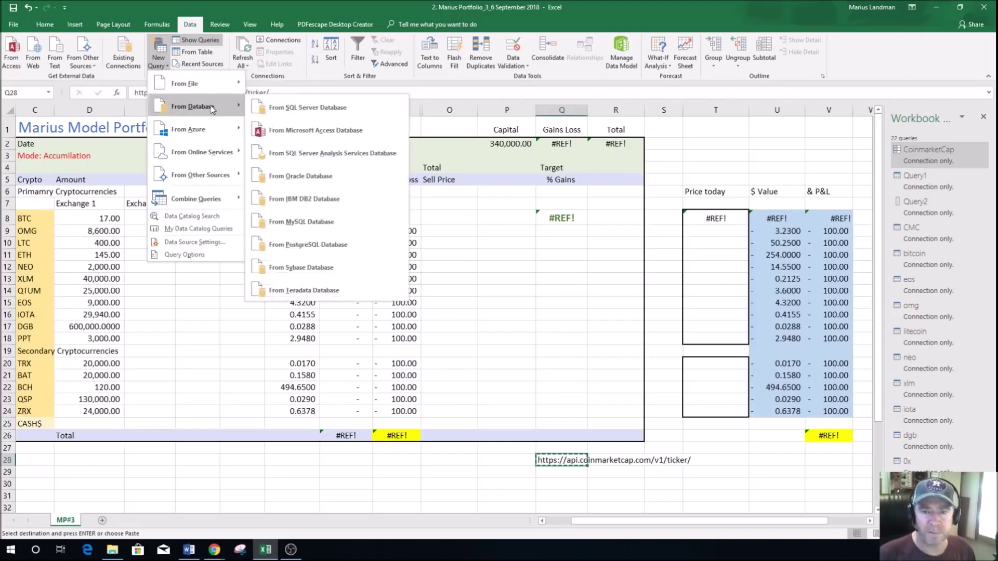
mouse_move(200, 175)
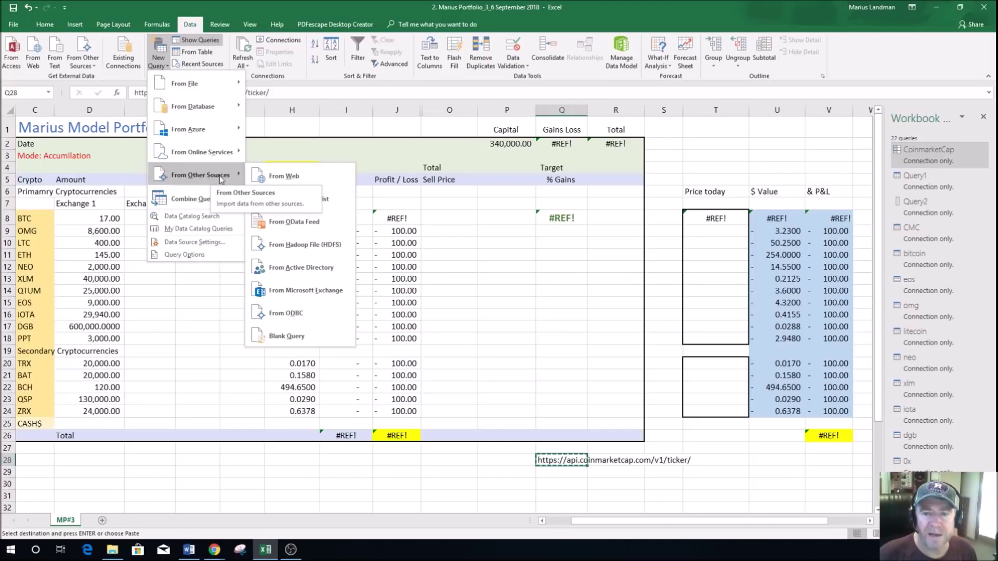
left_click(298, 176)
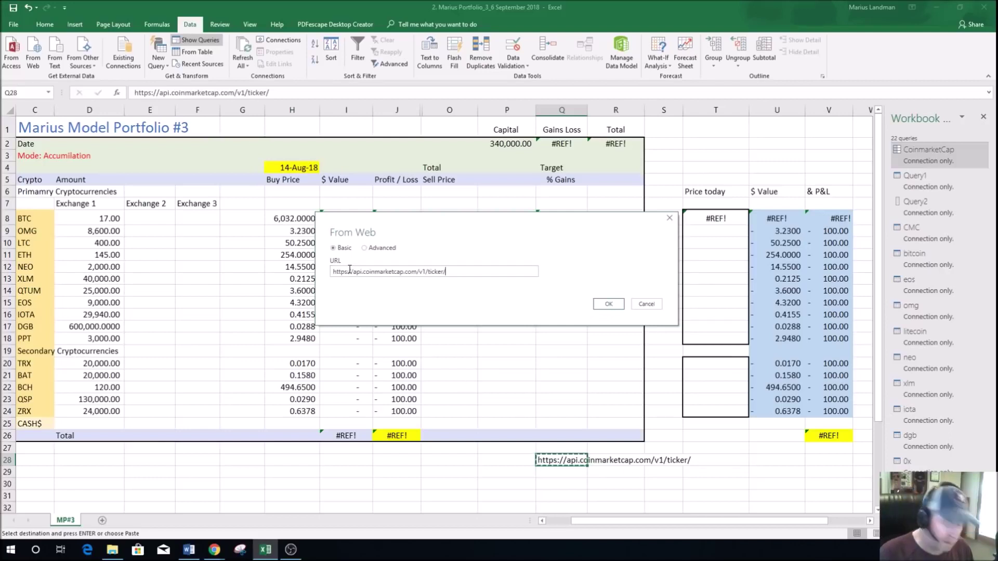
key("ctrl+v")
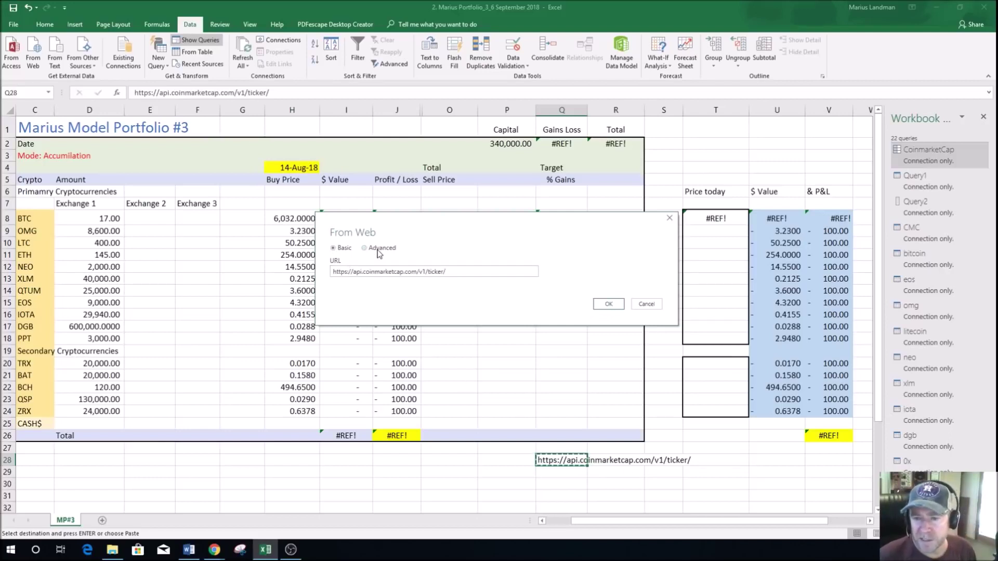
left_click(608, 304)
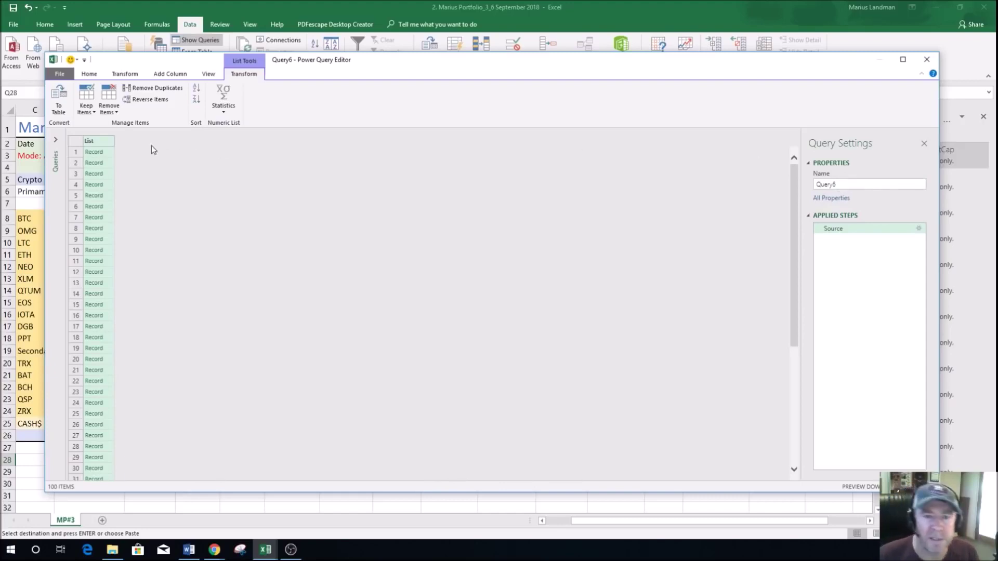
Convert Query6's List column of 100 ticker records into a table
left_click(92, 143)
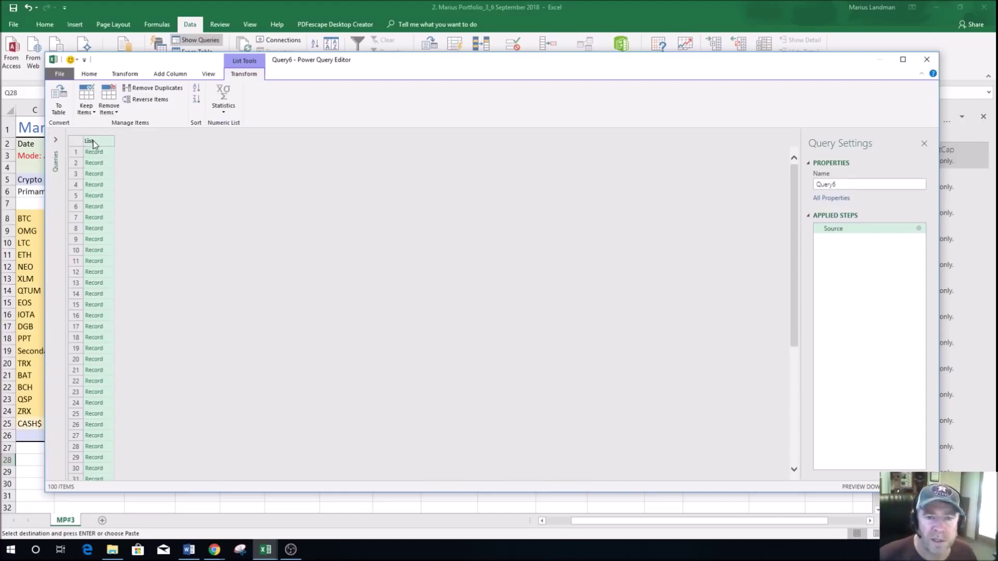
left_click(93, 143)
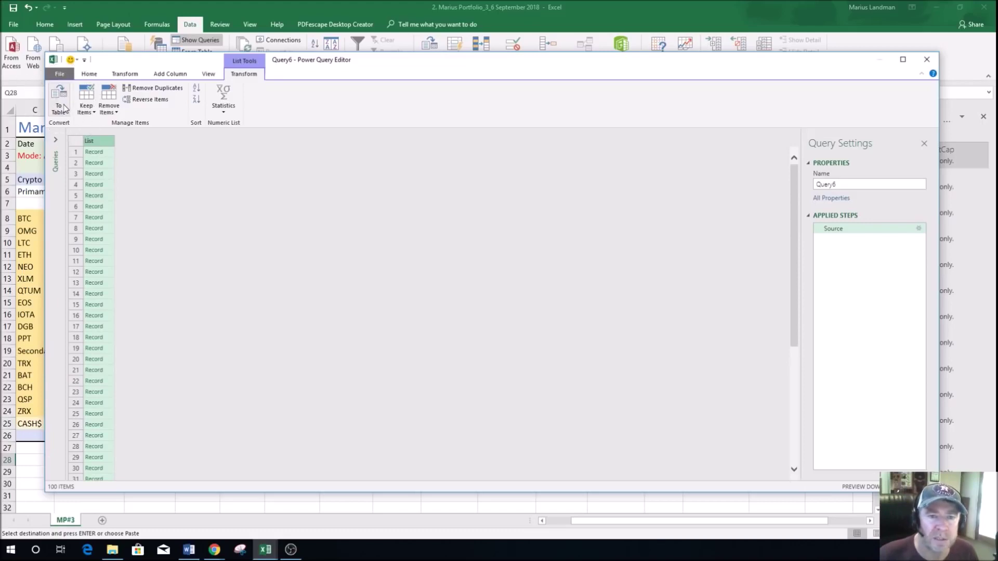
left_click(59, 105)
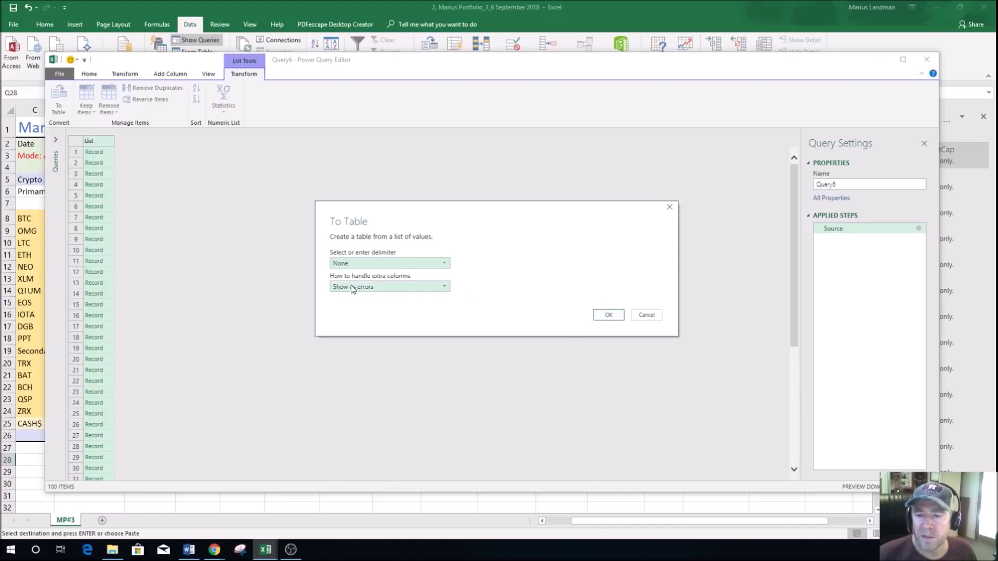
left_click(608, 315)
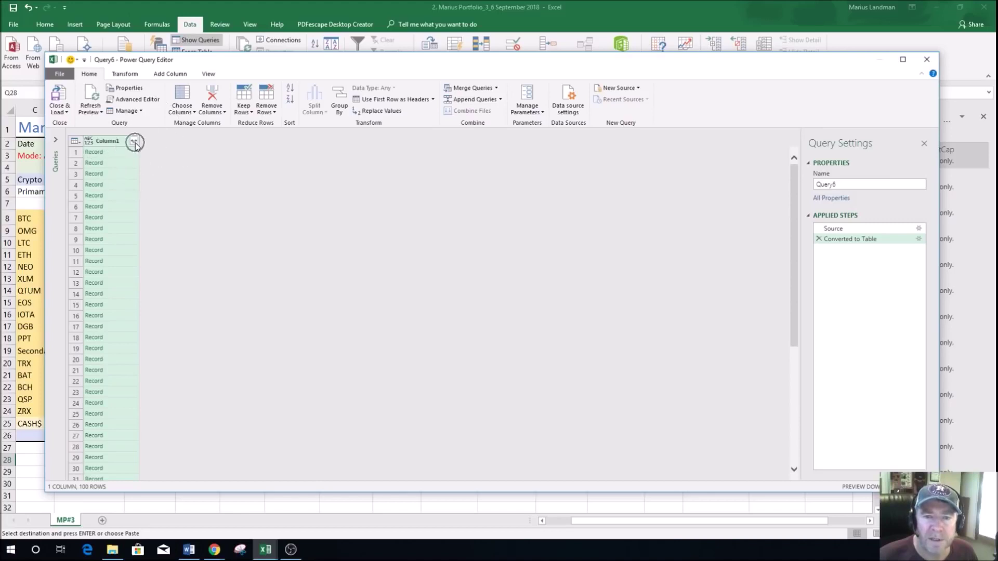
Expand Column1 into all 15 ticker fields, including name, symbol and price_usd
left_click(136, 143)
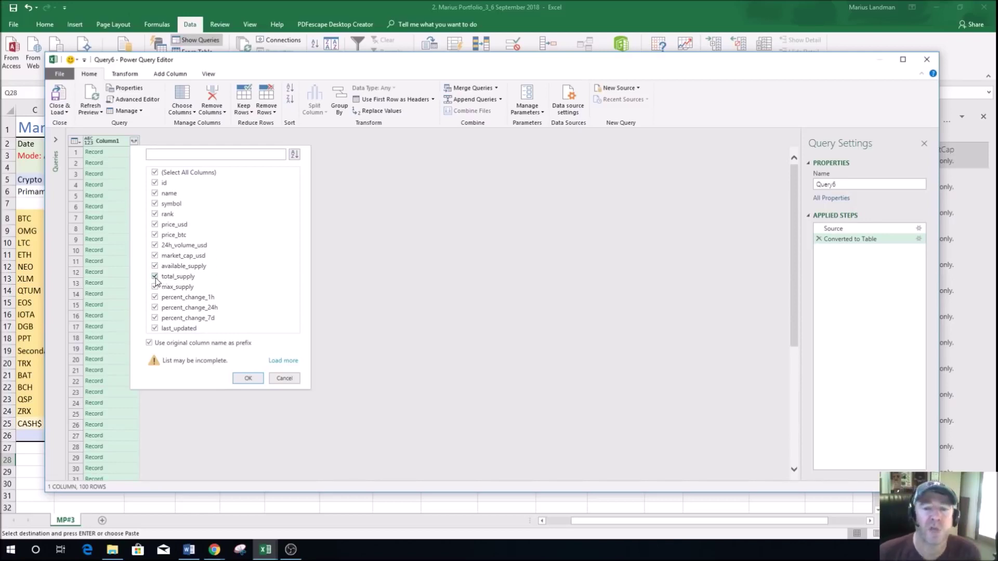
left_click(249, 381)
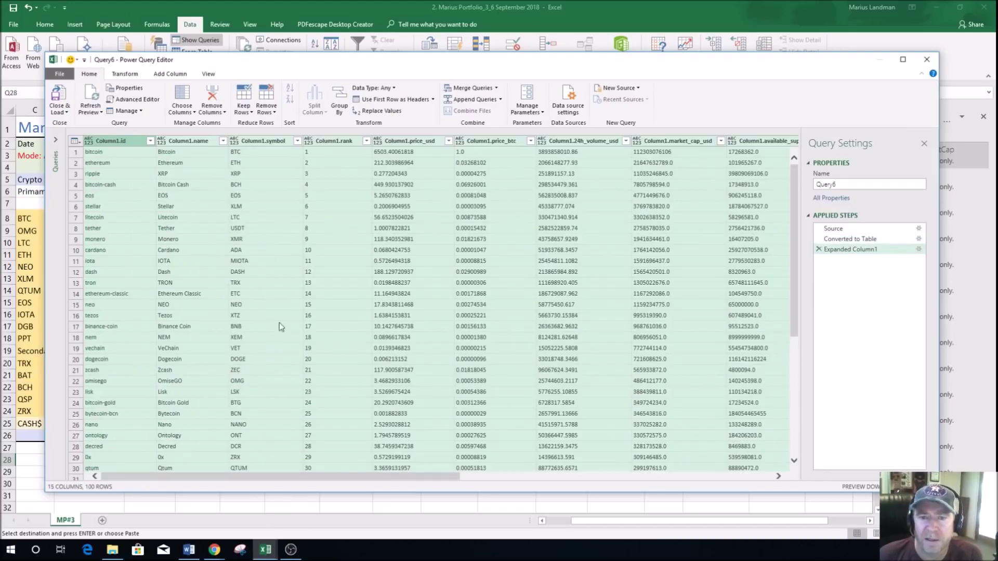
Load Query6 to a new sheet, rename Sheet16 to CMC, and return to MP#3
left_click(59, 100)
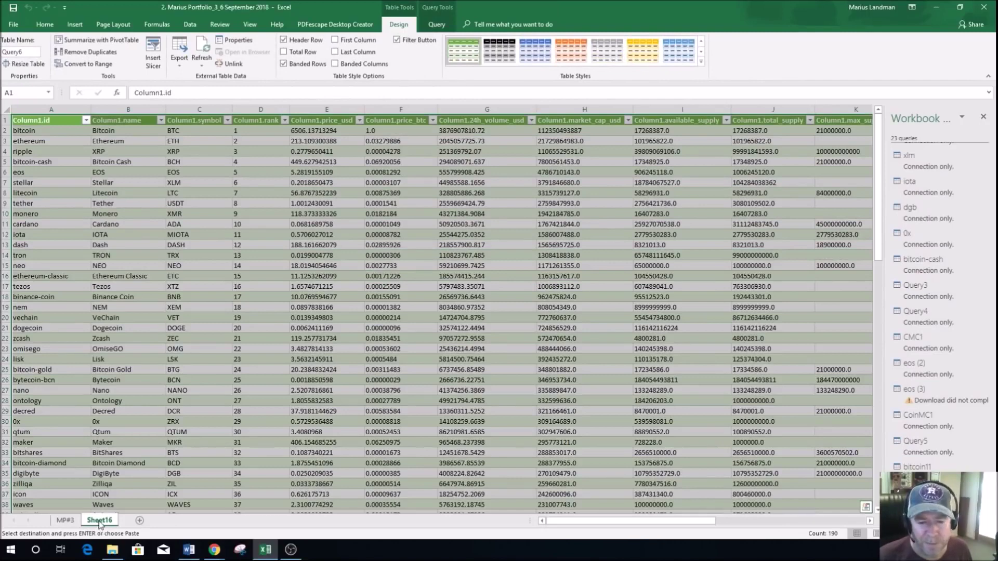
right_click(100, 523)
left_click(129, 425)
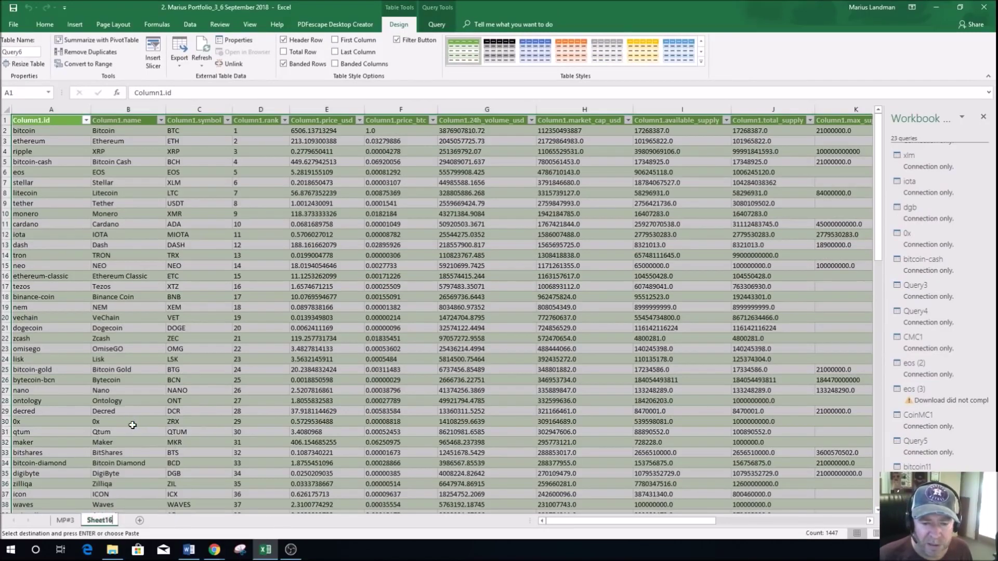
type("C")
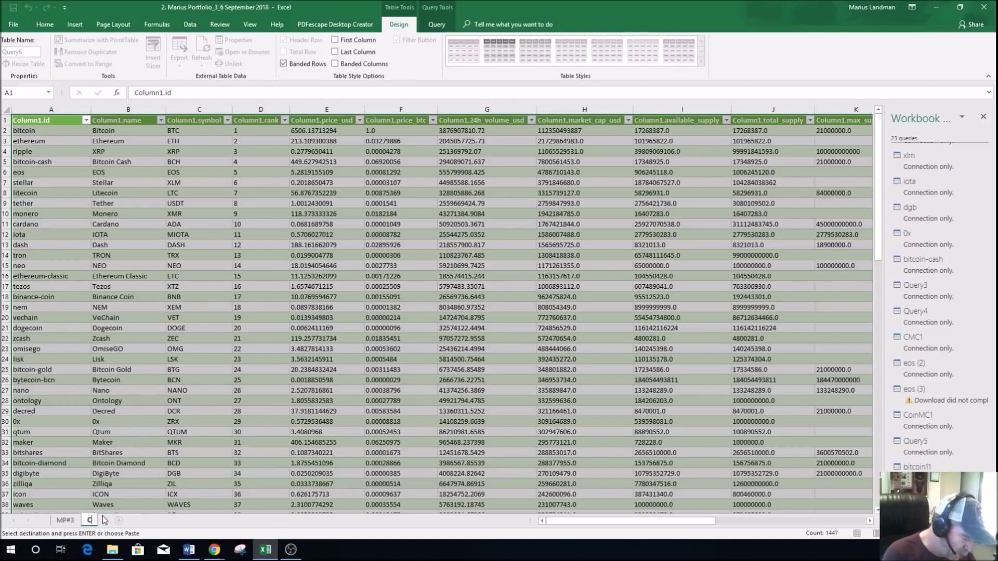
type("MC")
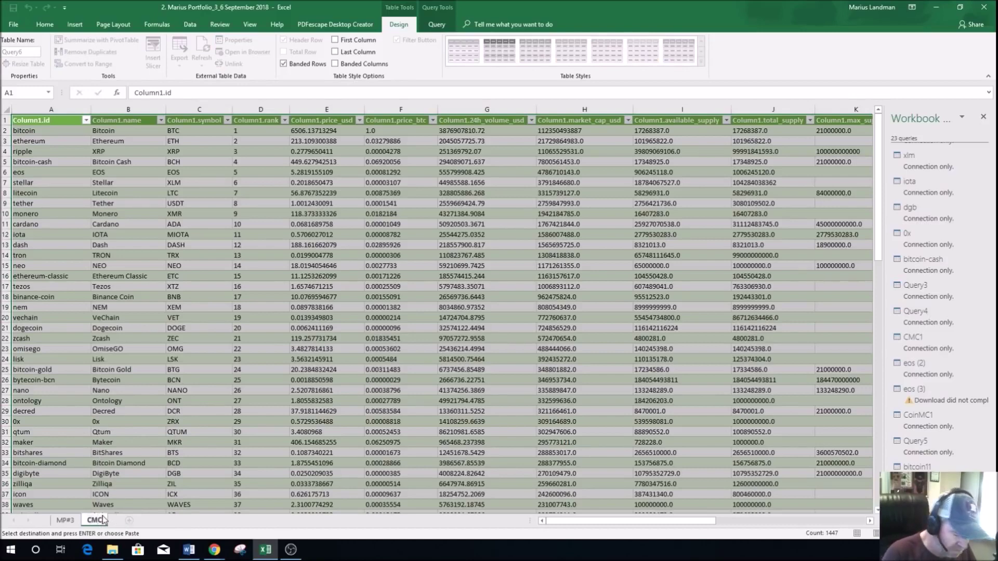
left_click(129, 473)
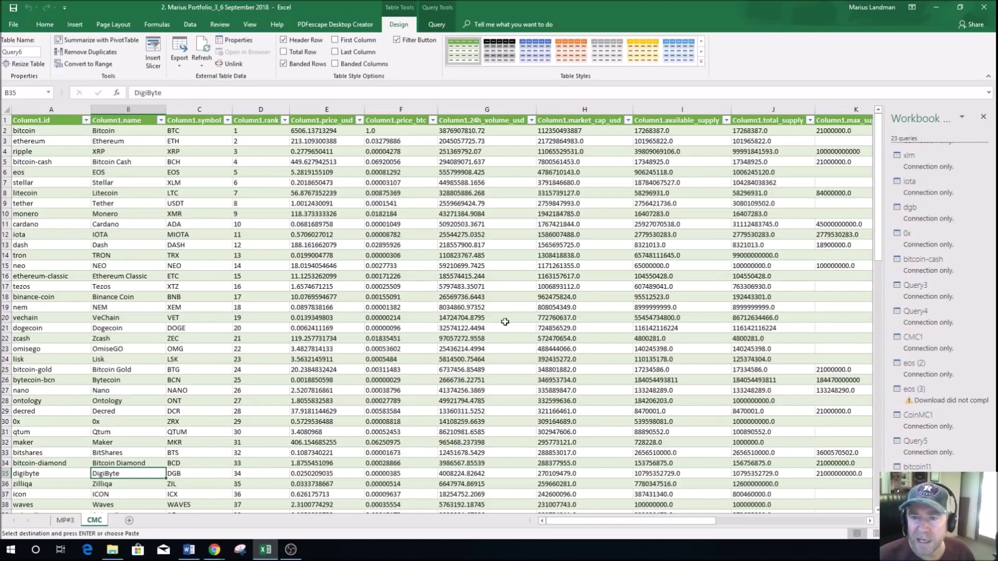
left_click(65, 520)
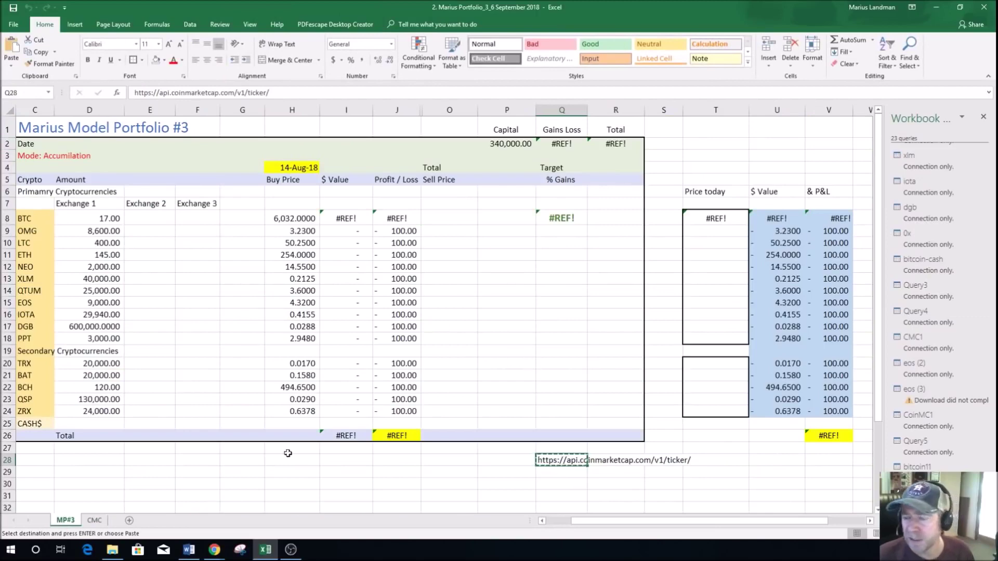
Review the CMC sheet, then copy the ticker URL in Q28 on MP#3
left_click(94, 520)
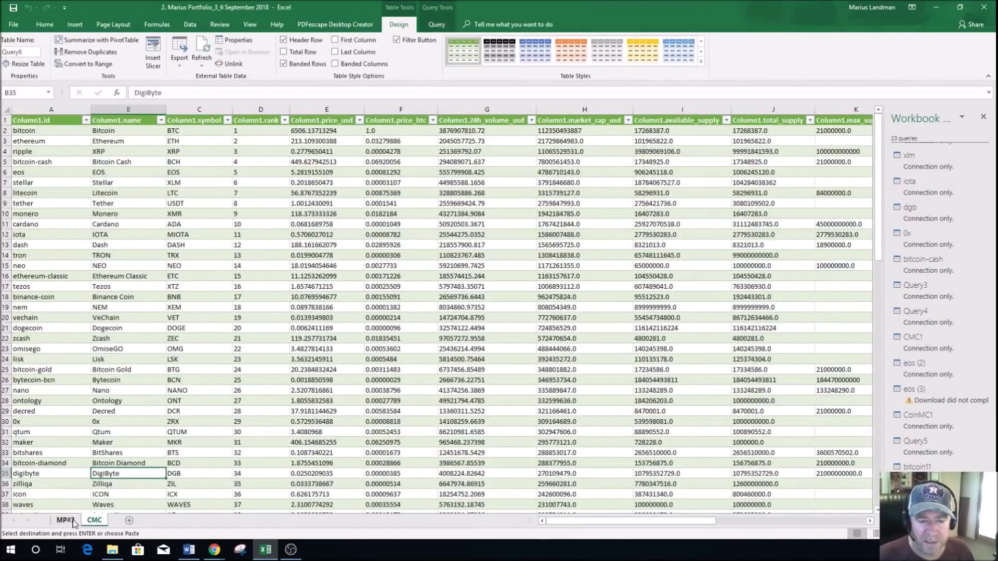
left_click(65, 519)
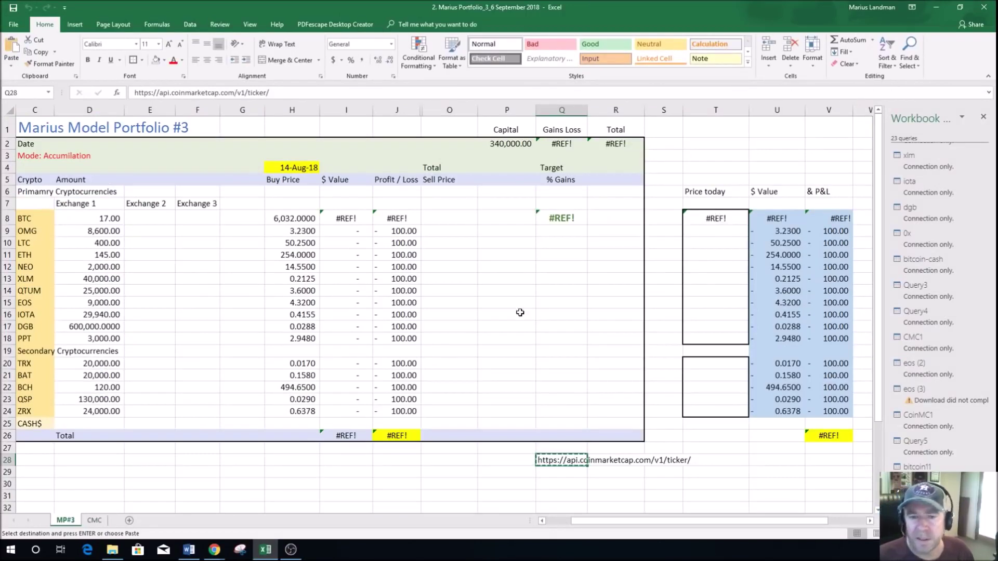
right_click(543, 462)
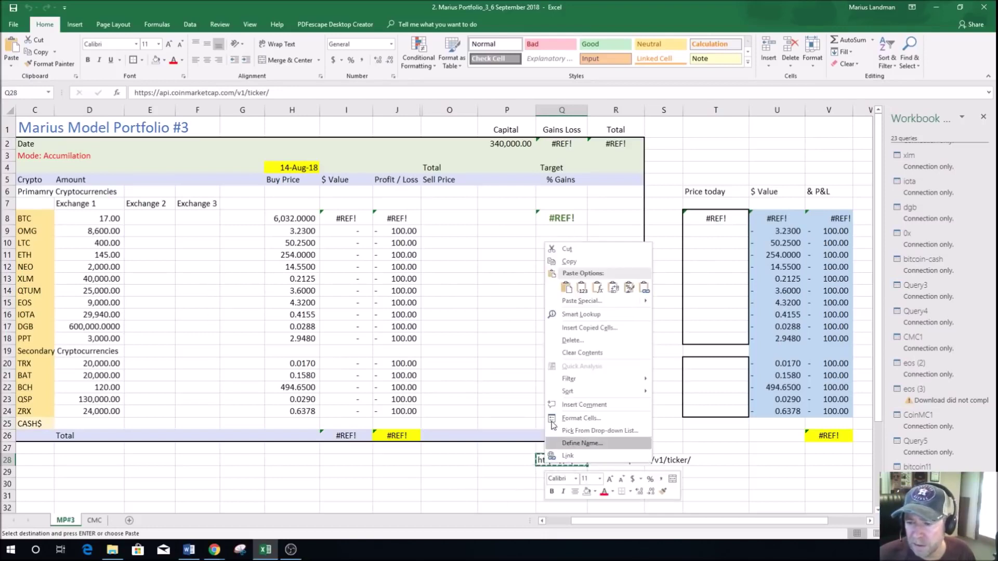
left_click(571, 266)
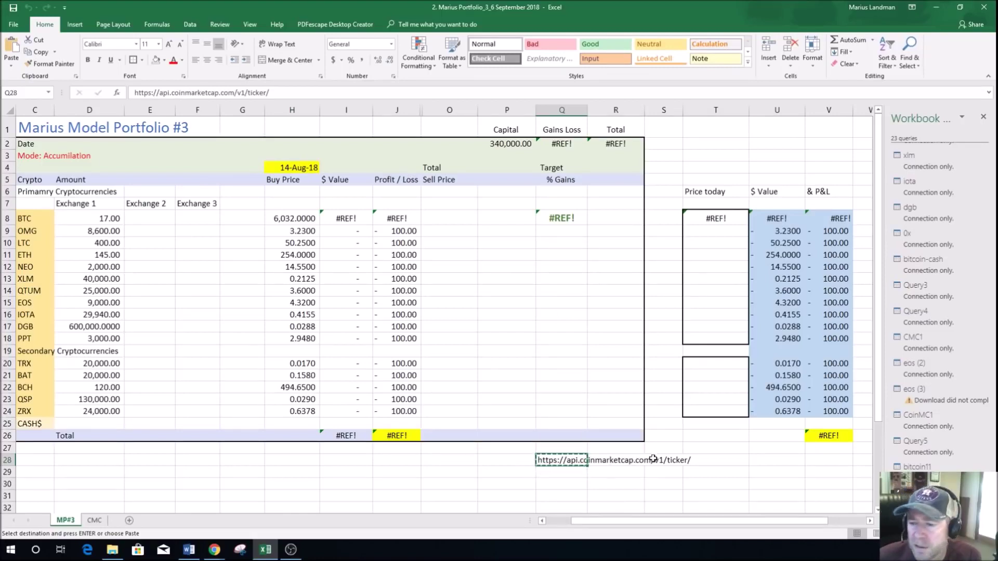
left_click(190, 24)
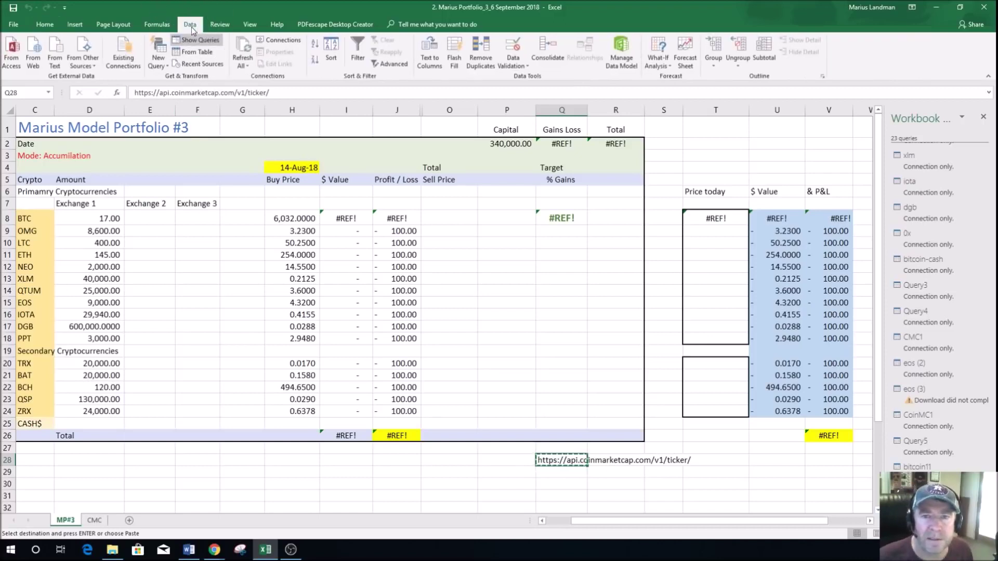
Create a From Web query for the CoinMarketCap ticker URL with bitcoin appended
left_click(168, 68)
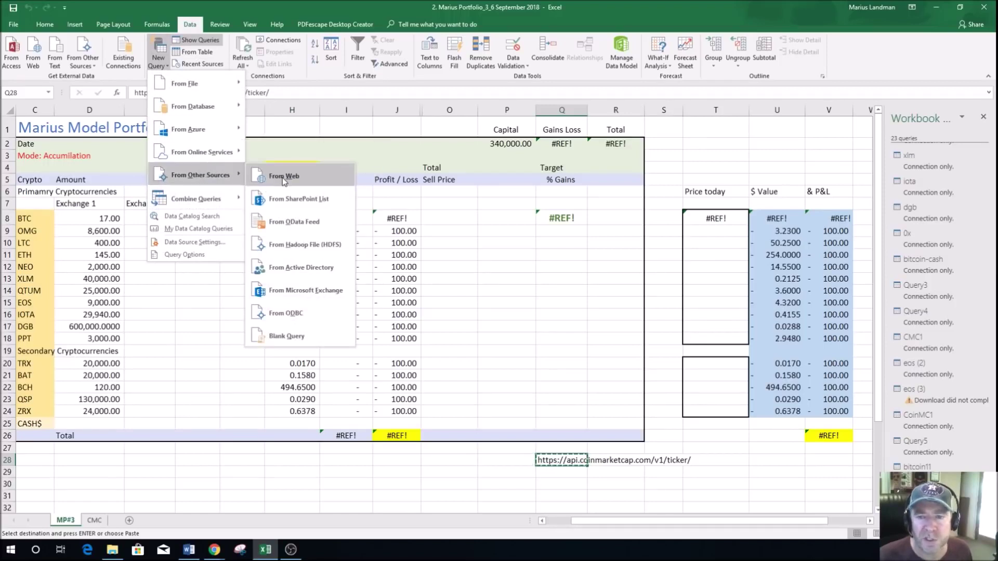
mouse_move(200, 175)
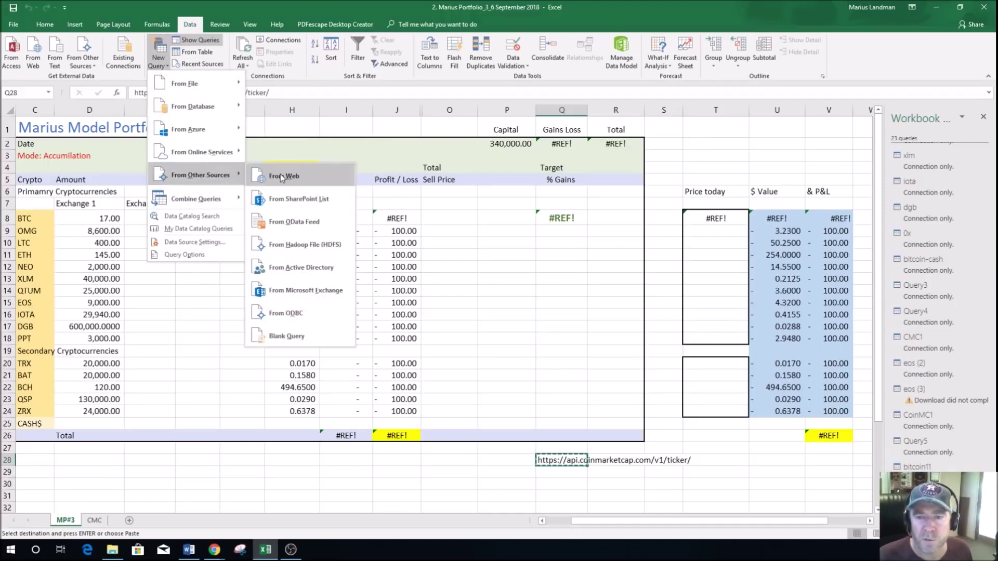
left_click(280, 174)
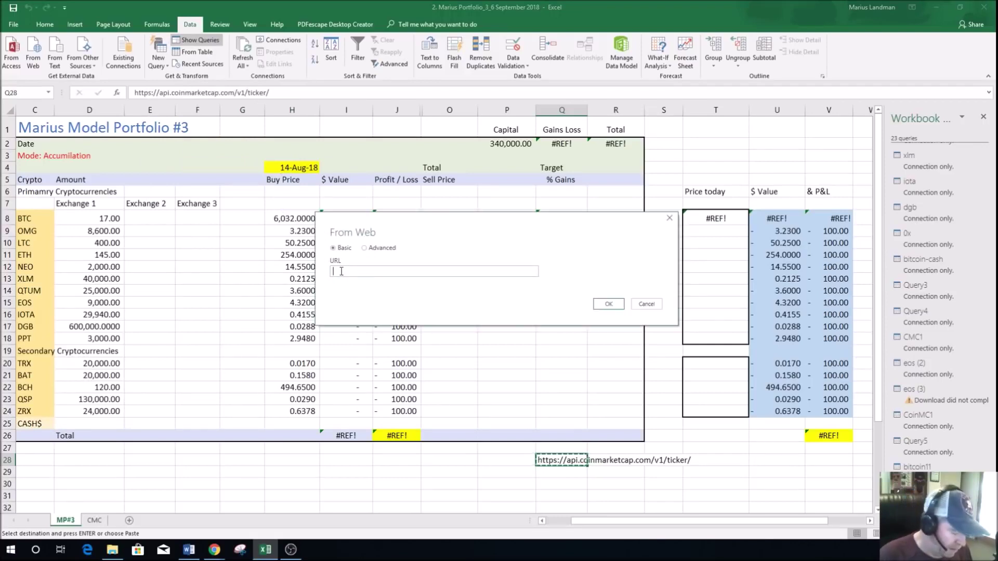
key("ctrl+v")
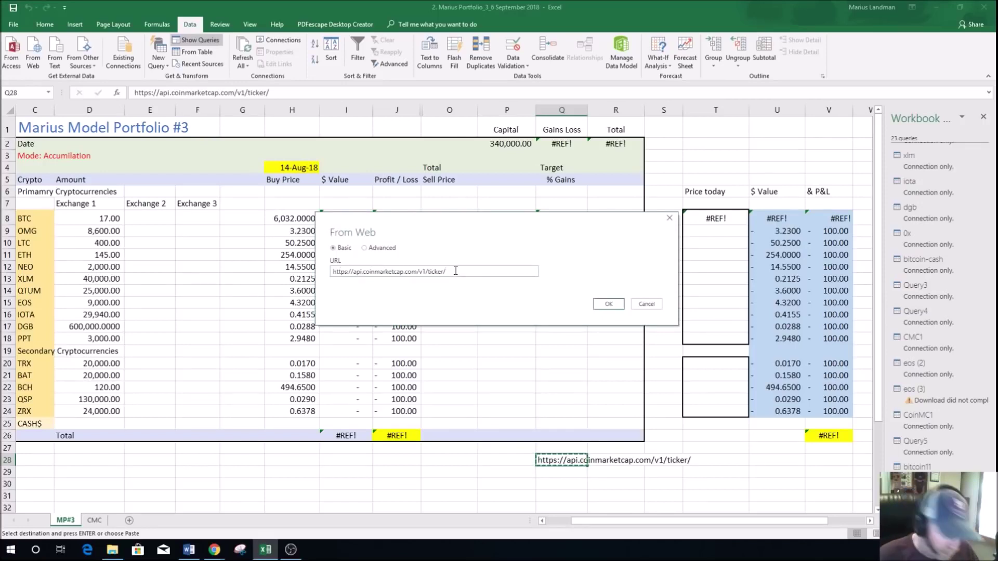
type("bitcoin")
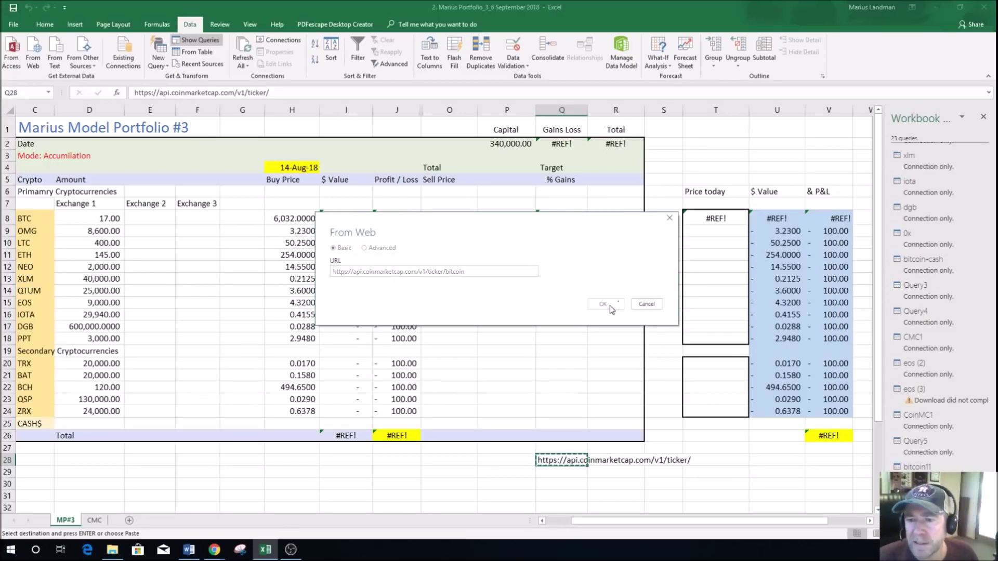
left_click(609, 304)
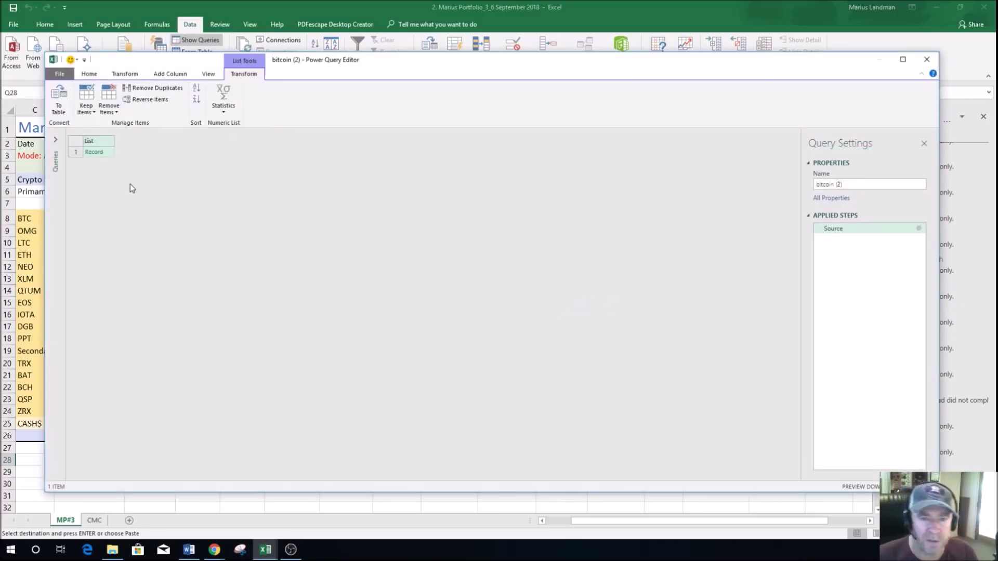
Turn the bitcoin (2) record into a Name/Value table and load it to Sheet17
left_click(93, 152)
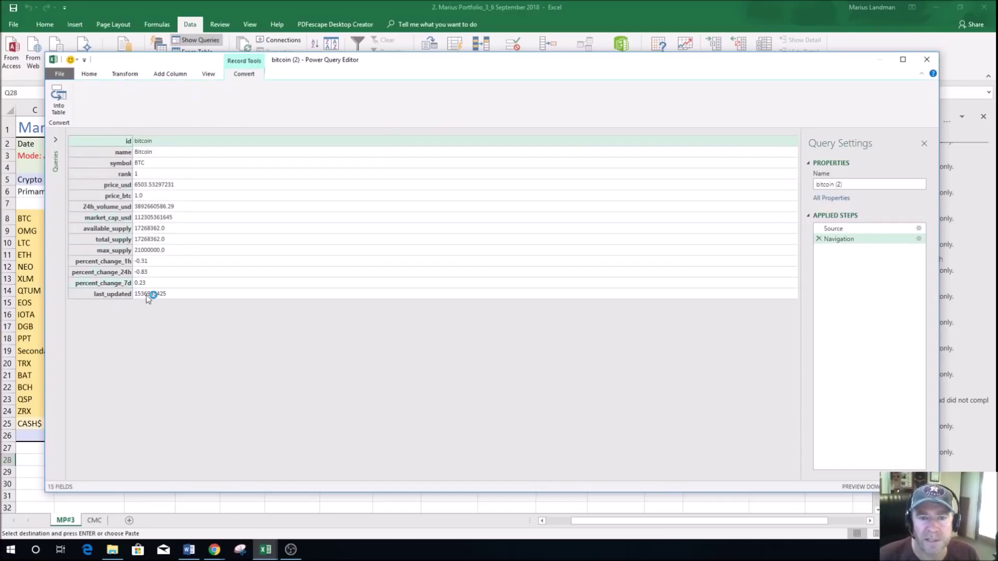
left_click(59, 101)
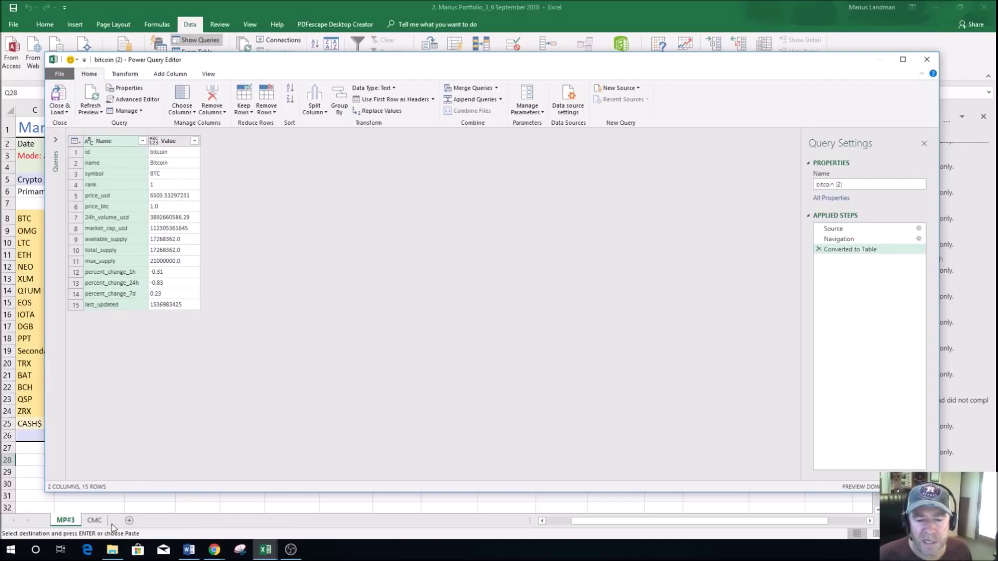
left_click(60, 112)
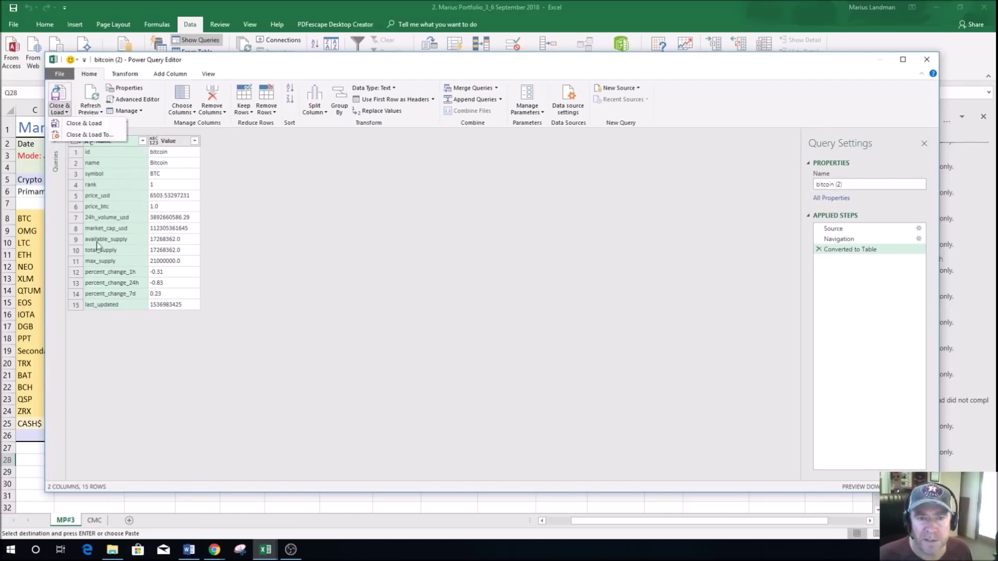
left_click(84, 124)
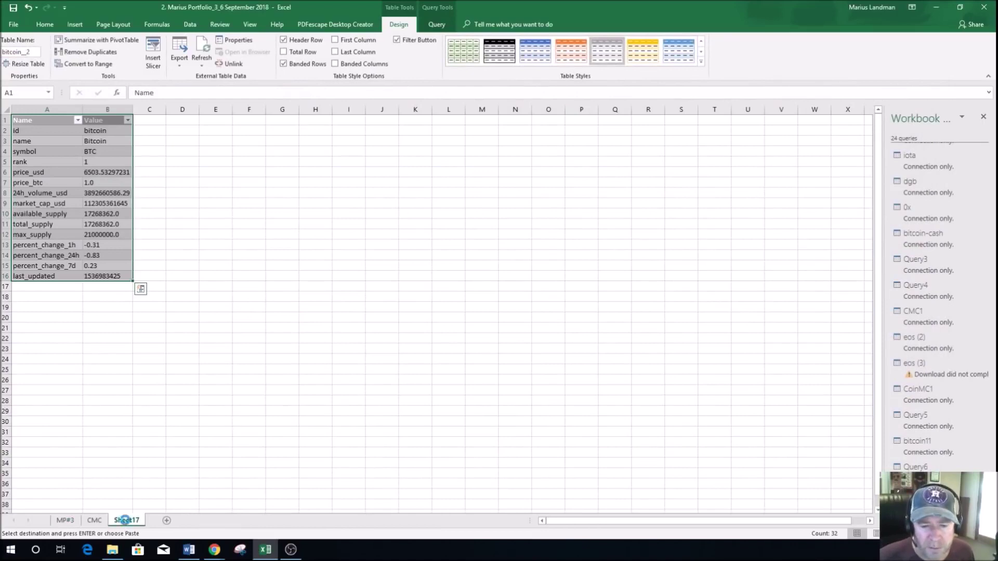
Rename Sheet17 to BTC, select bitcoin's price_usd value, then view the CMC sheet
right_click(127, 520)
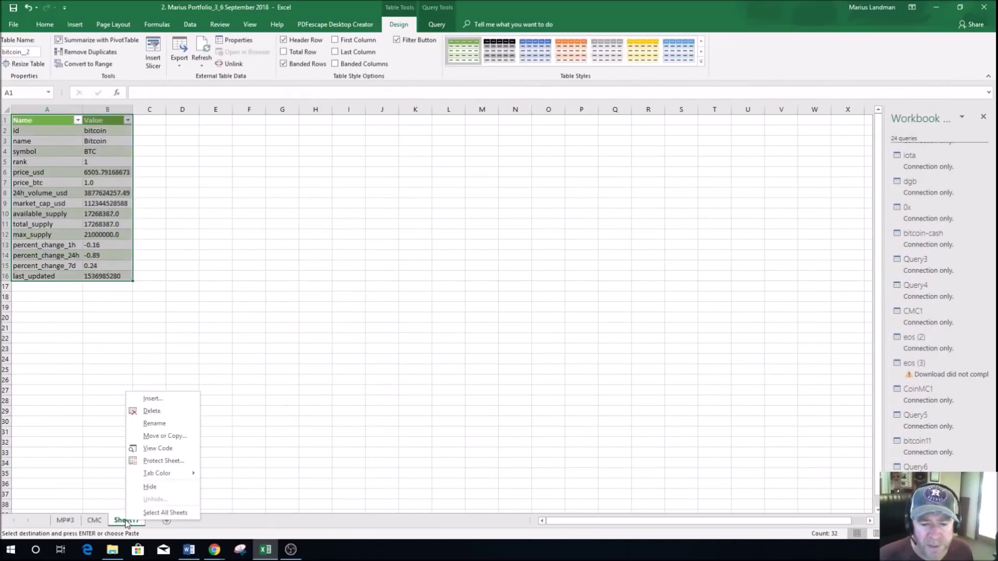
left_click(153, 425)
type("Bitc")
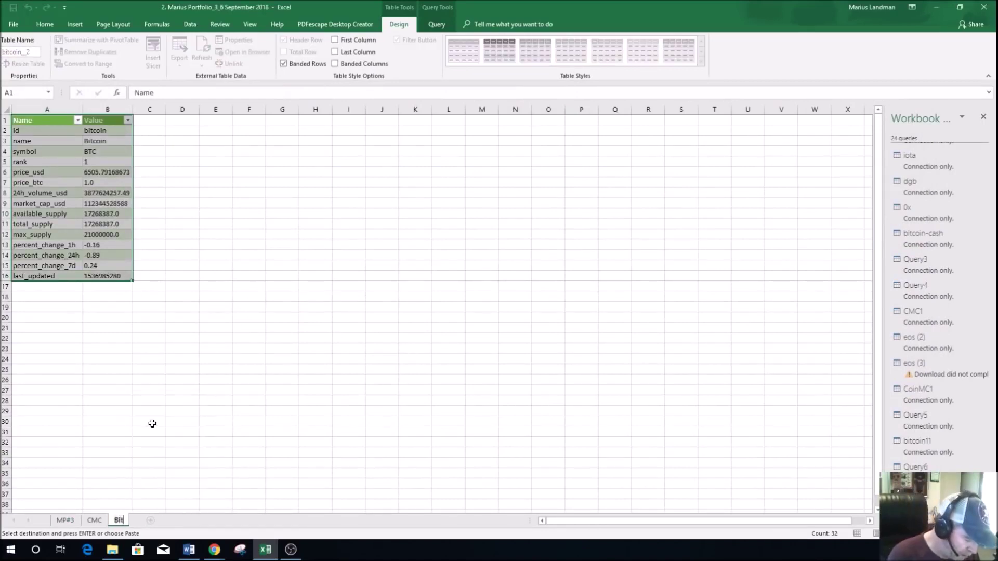
key("BackSpace")
key("BackSpace")
key("BackSpace")
key("BackSpace")
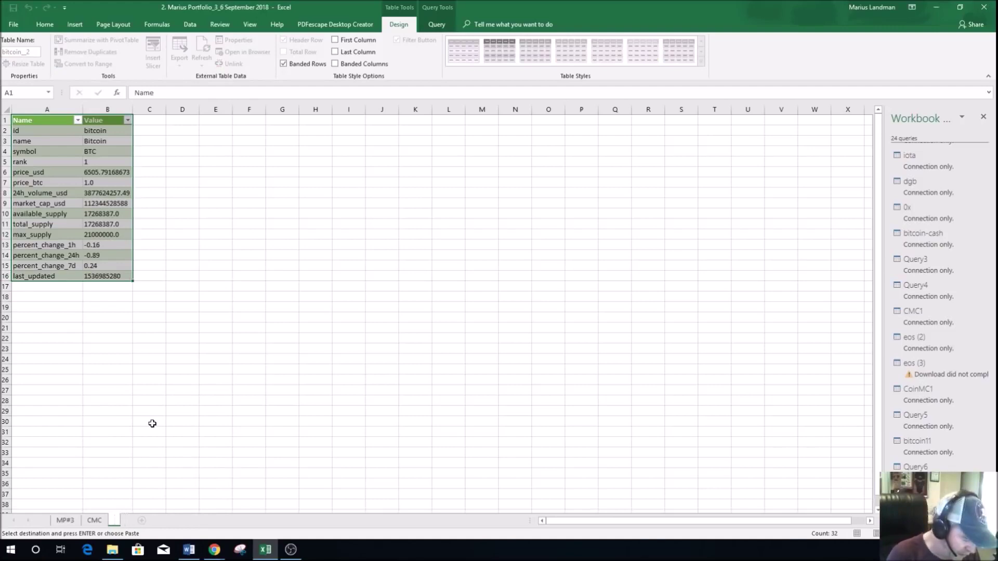
type("BTC")
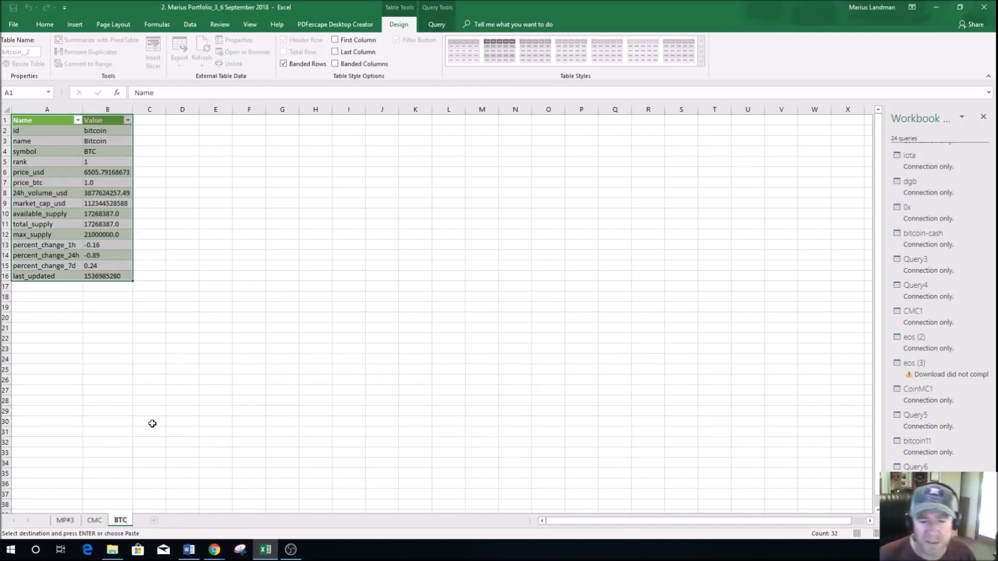
left_click(152, 423)
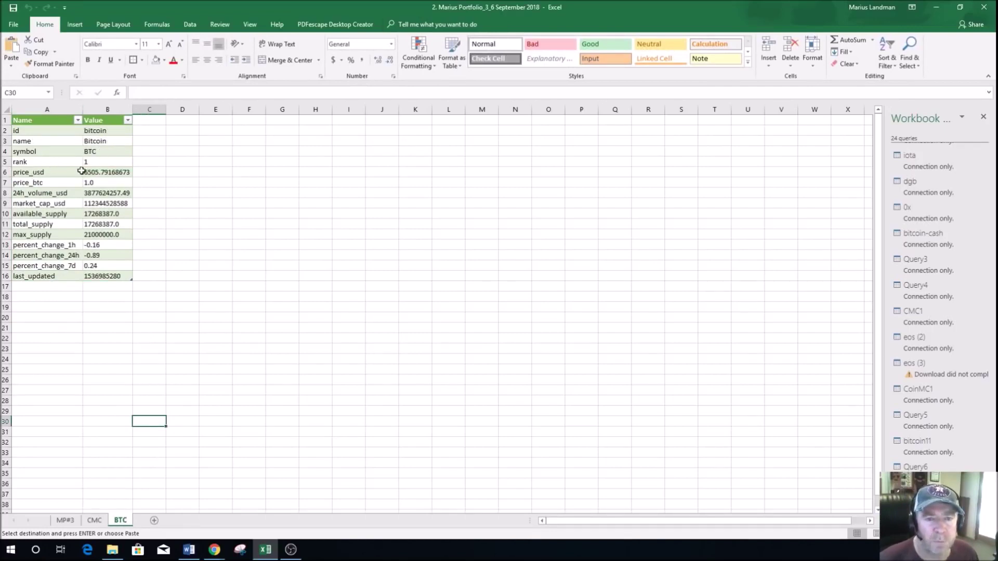
left_click(110, 171)
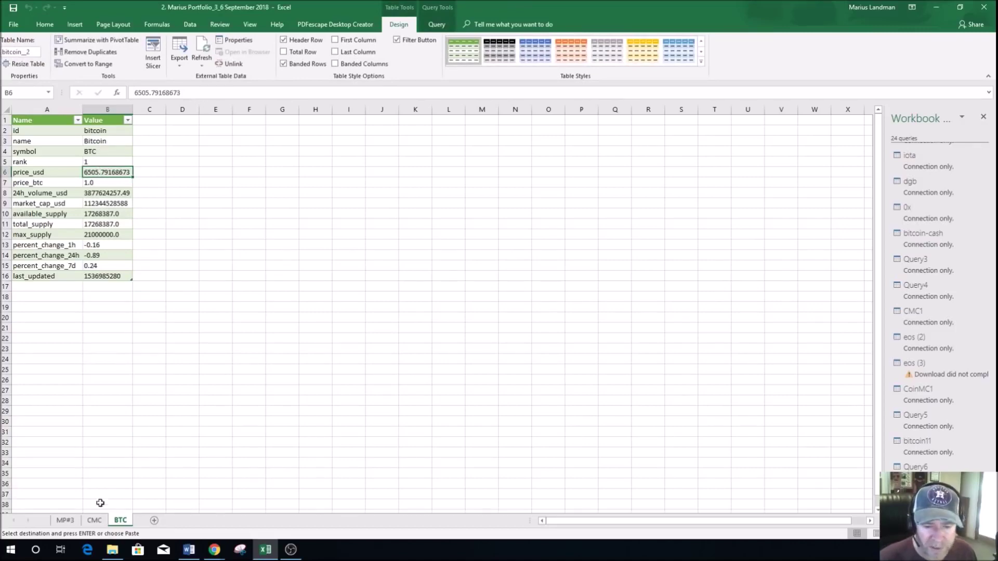
left_click(94, 520)
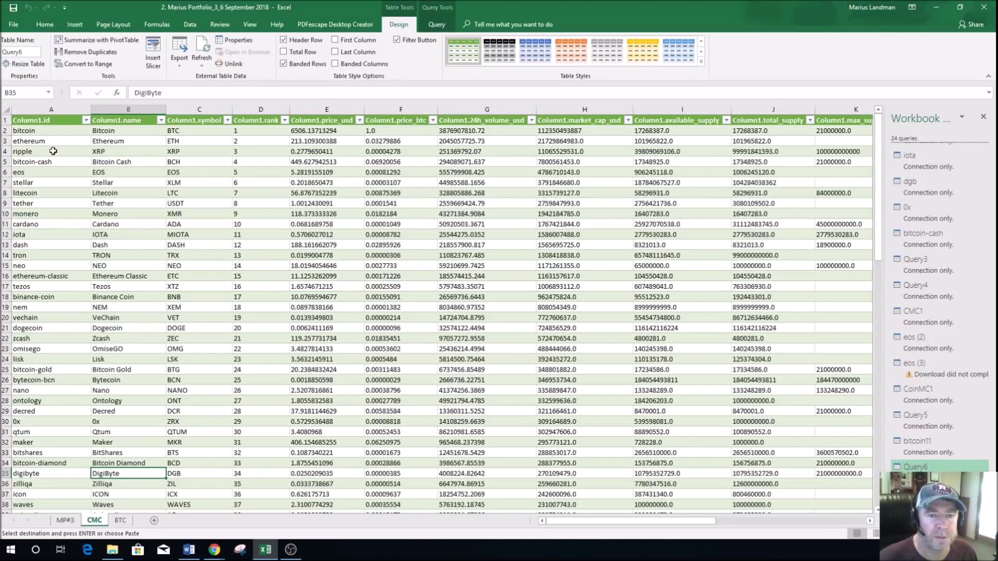
Replace T8's broken formula on MP#3 with =BTC!B6, bitcoin's price_usd (6505.79)
left_click(66, 520)
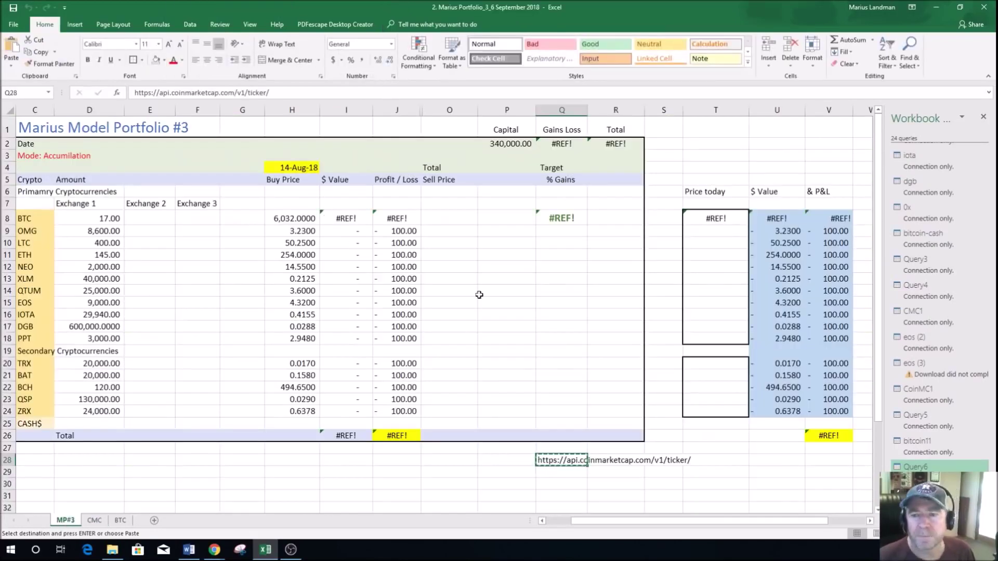
left_click(717, 219)
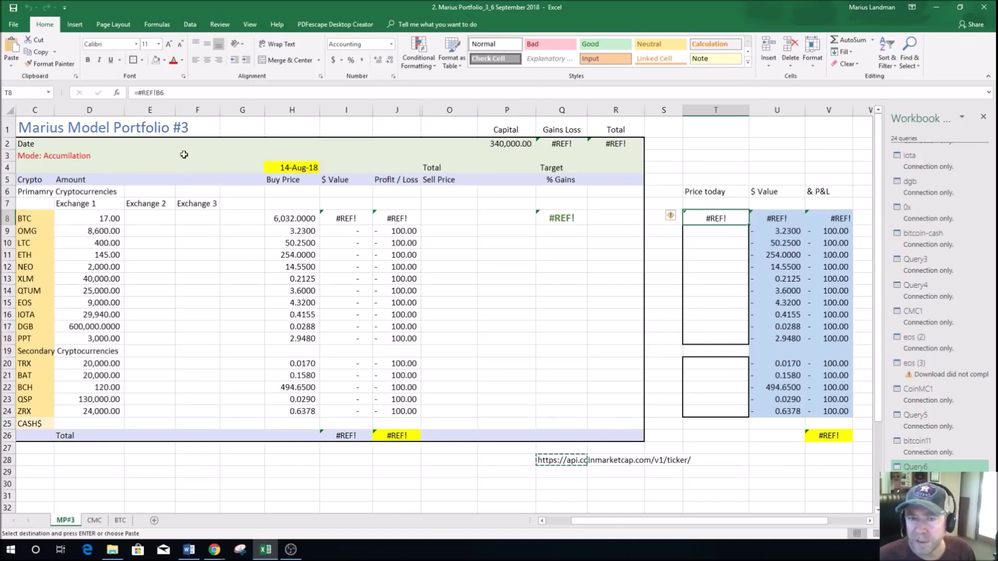
left_click(161, 92)
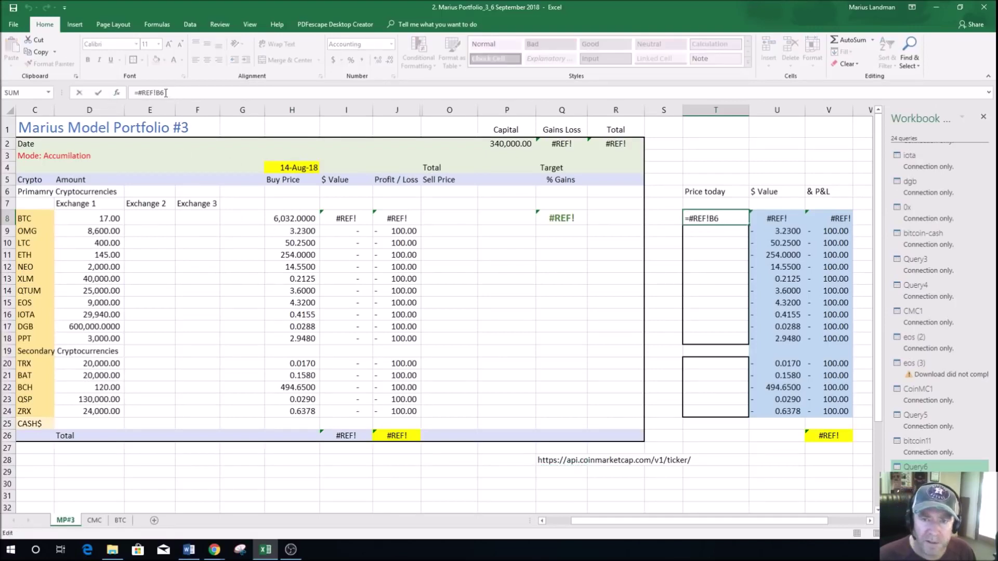
left_click_drag(166, 92, 134, 92)
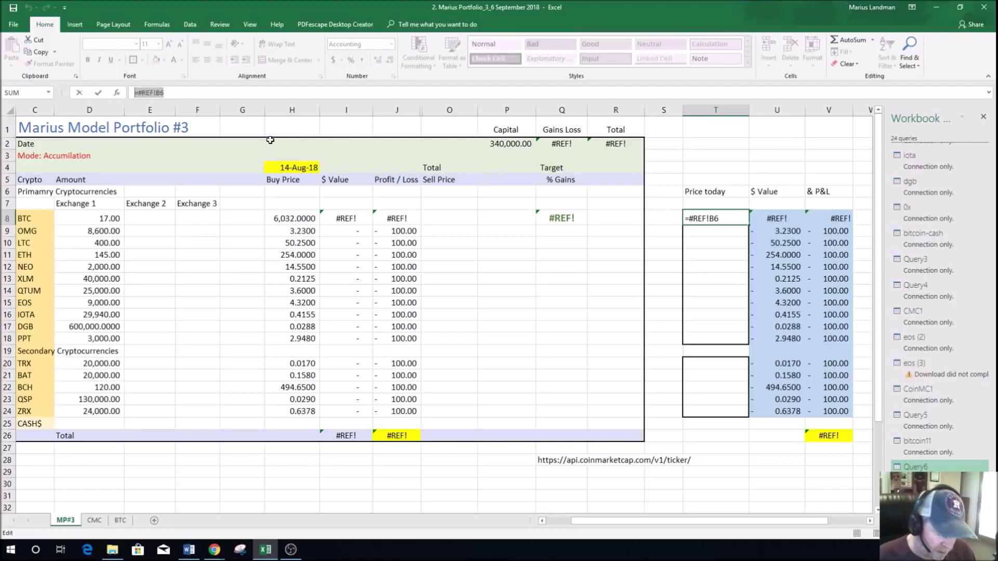
type("=")
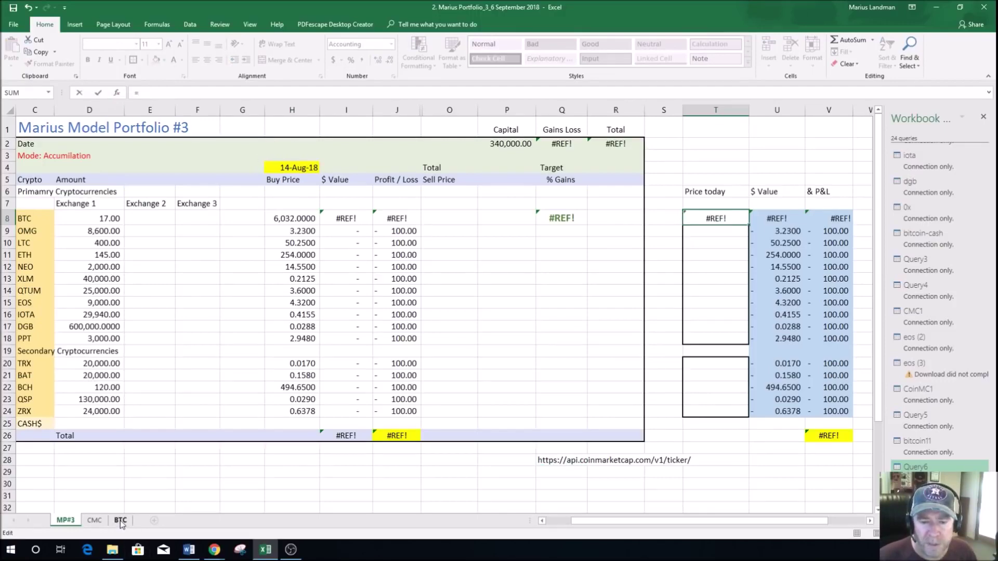
left_click(120, 520)
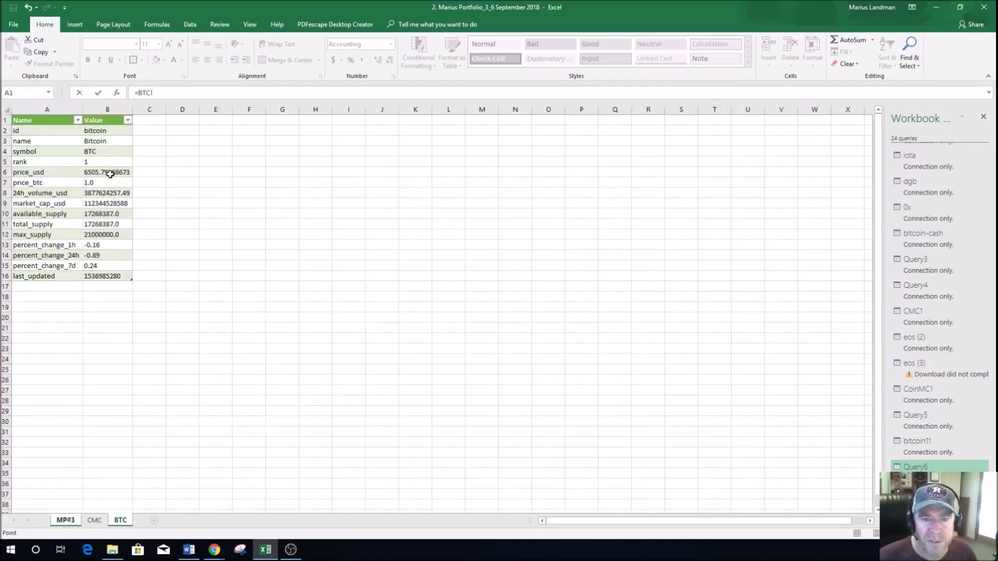
left_click(108, 173)
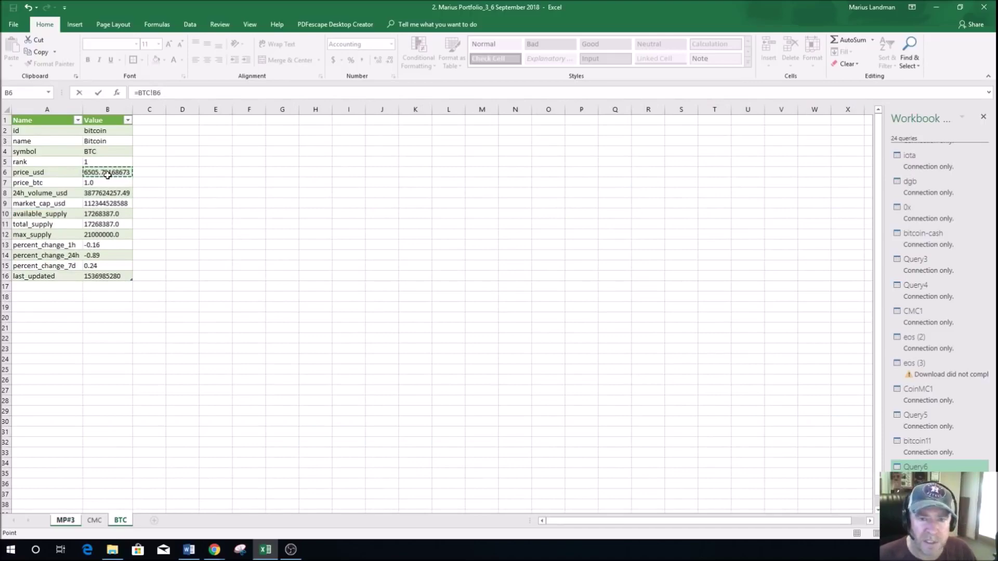
key("Return")
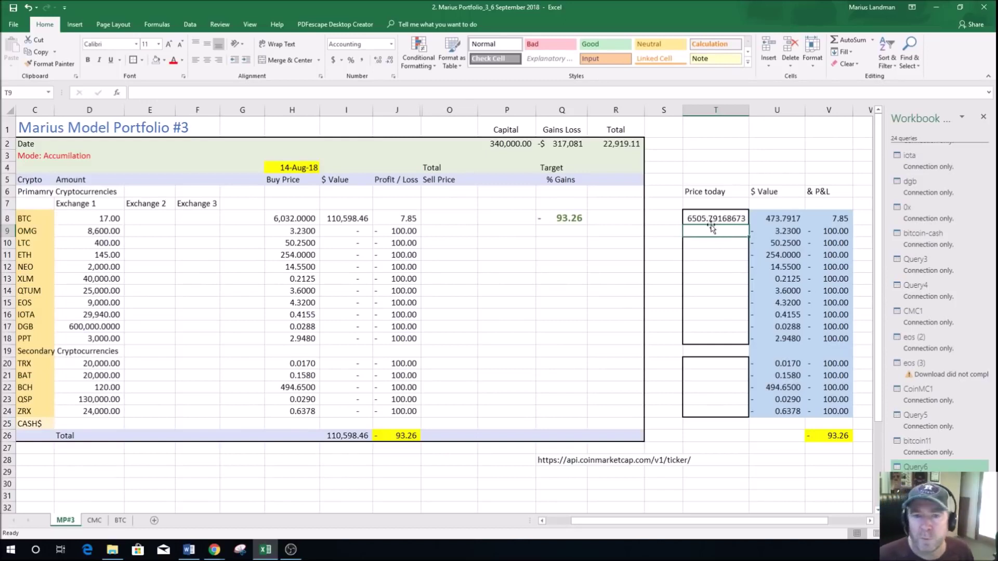
left_click(122, 521)
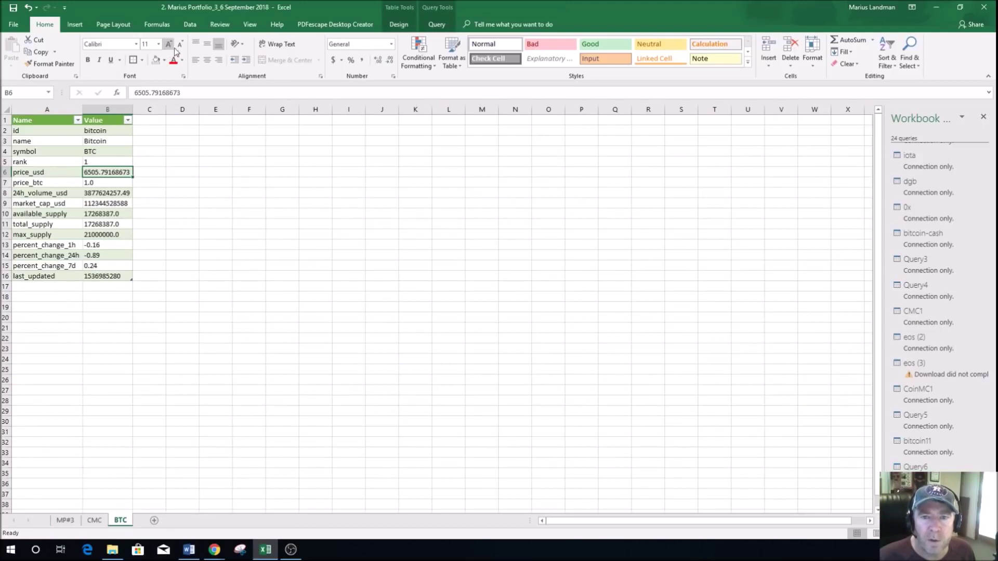
Set the bitcoin (2) connection to refresh every 60 minutes and on file open
left_click(193, 26)
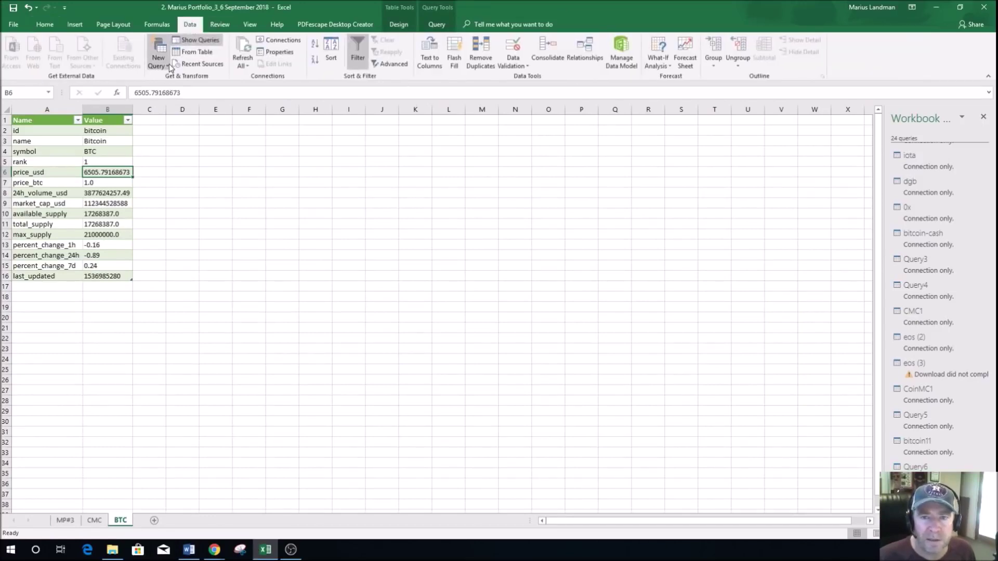
left_click(248, 70)
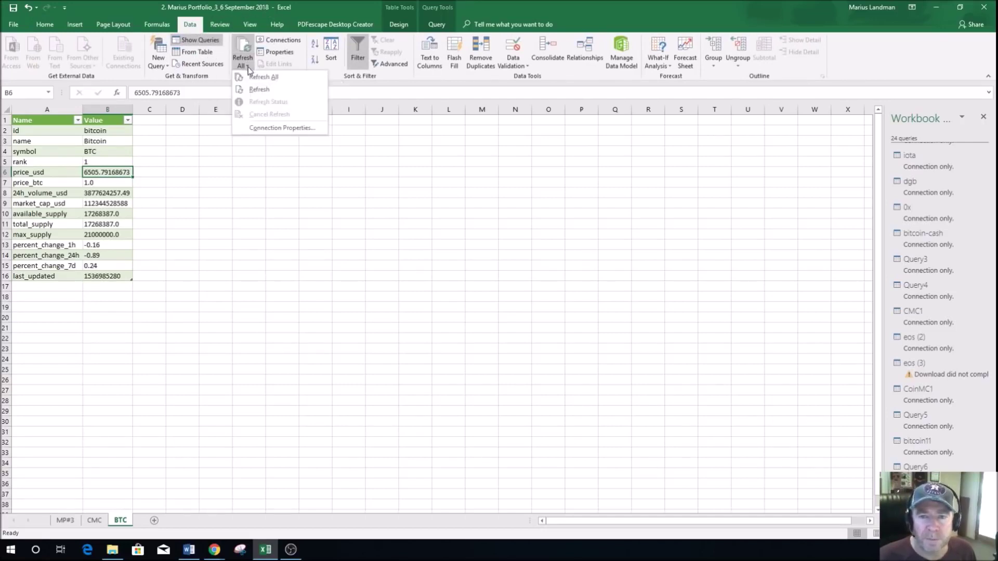
left_click(262, 133)
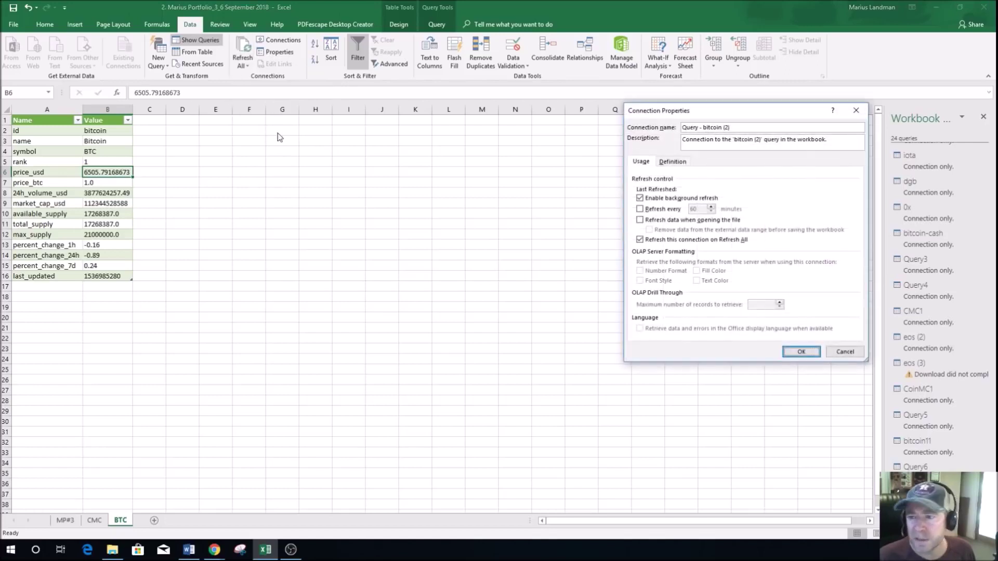
mouse_move(768, 116)
left_mouse_down()
mouse_move(653, 125)
mouse_move(399, 105)
left_mouse_up()
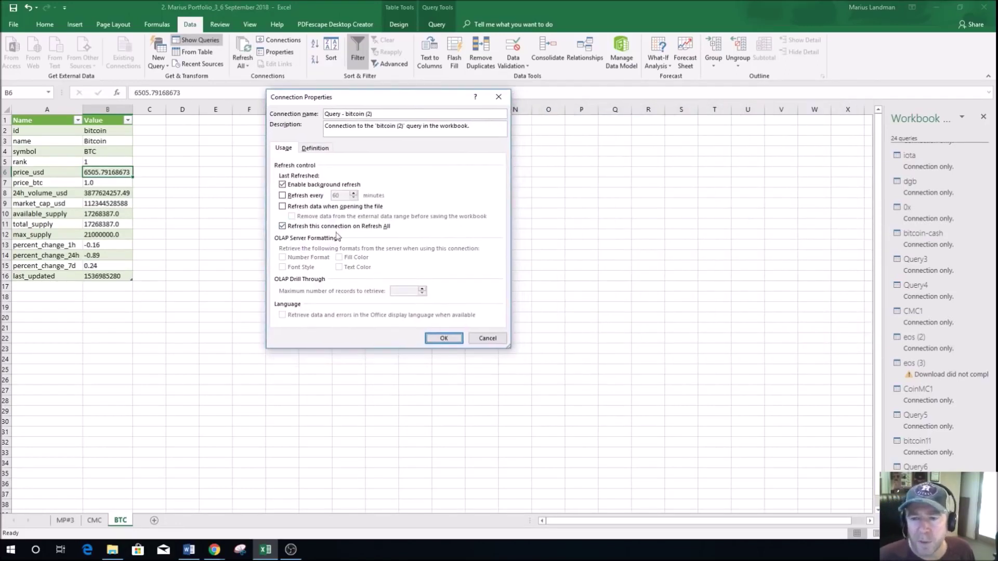
left_click(283, 196)
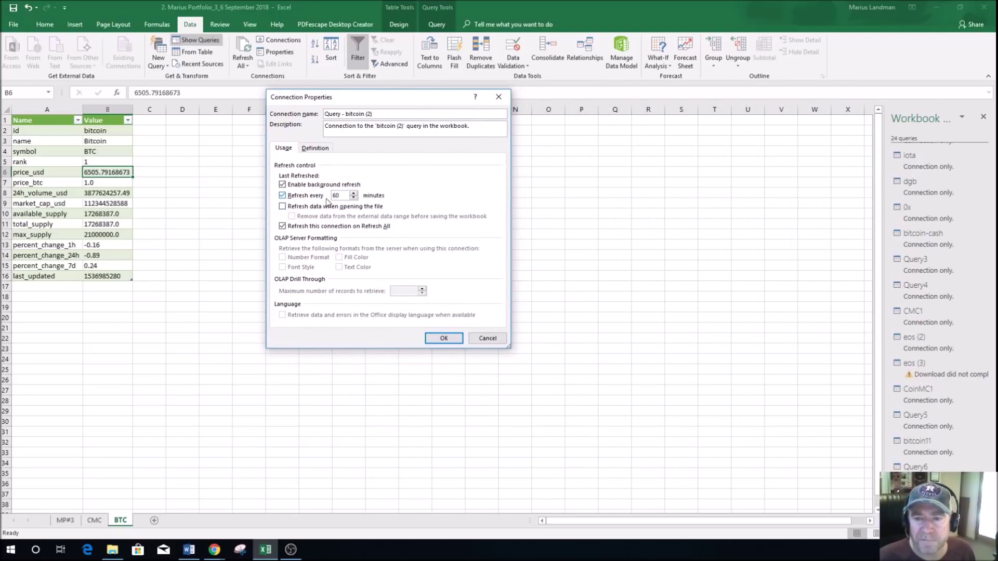
left_click(282, 207)
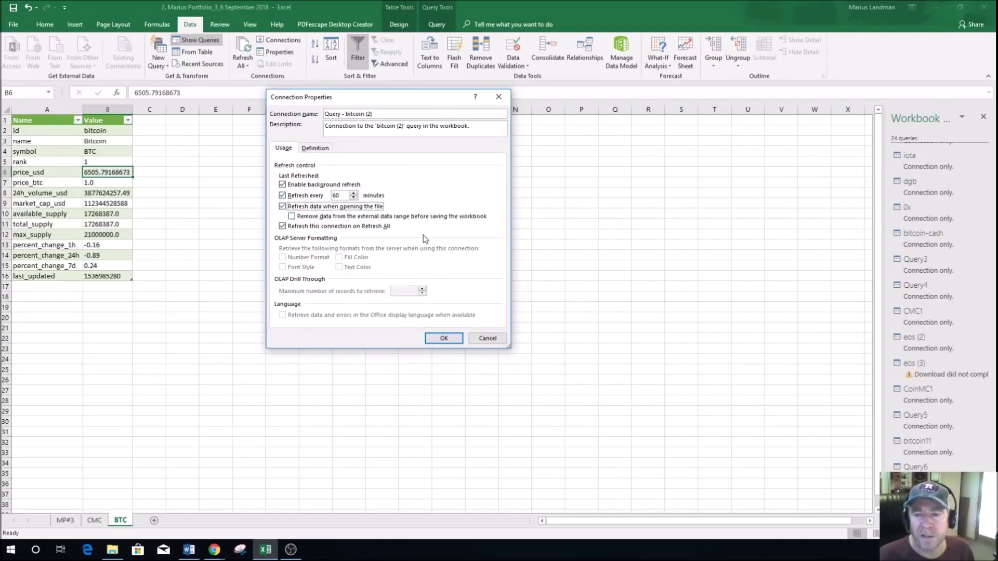
left_click(443, 337)
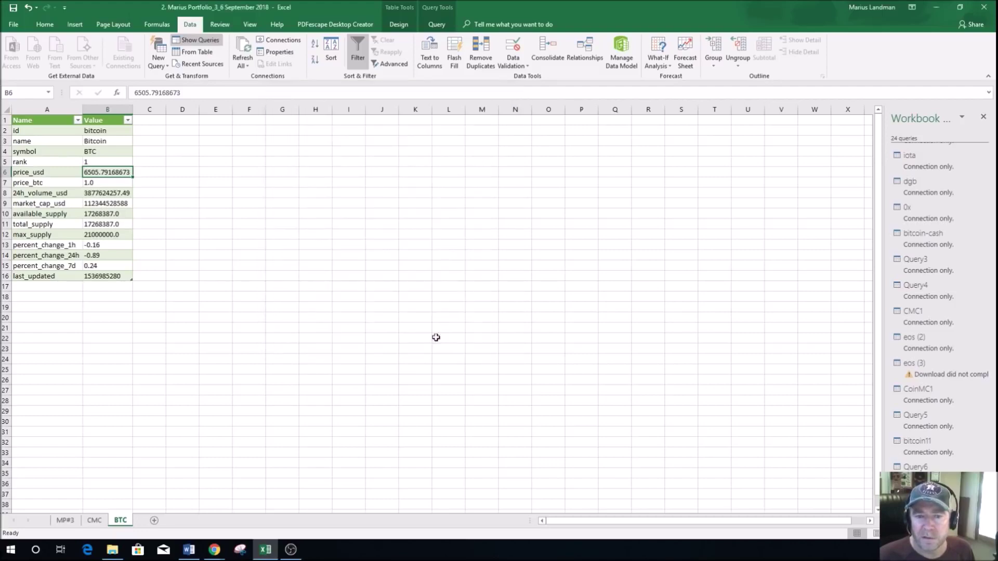
Refresh all prices on MP#3, bringing bitcoin to 6504.75 and a 7.84 gain; check V26's average
left_click(66, 521)
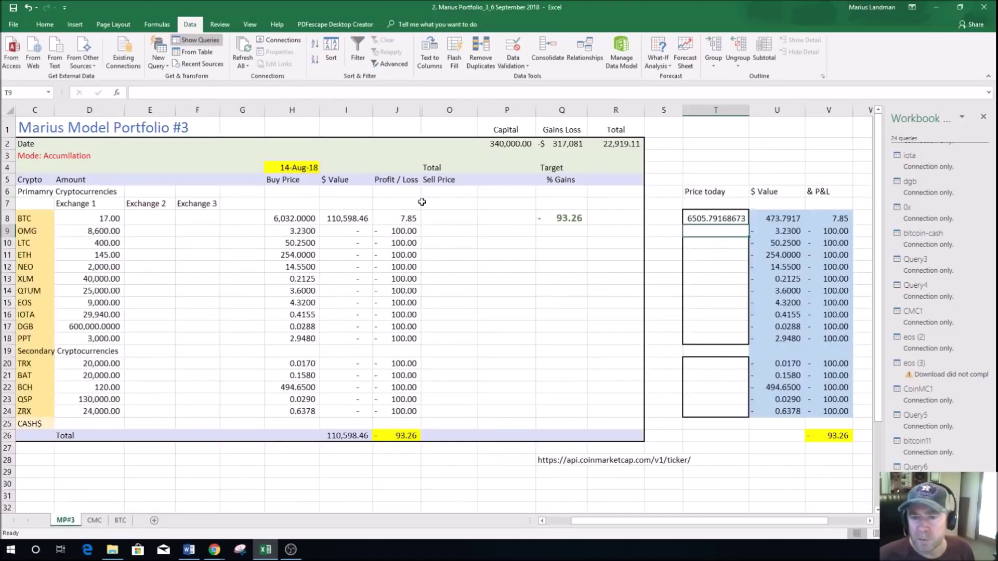
left_click(242, 48)
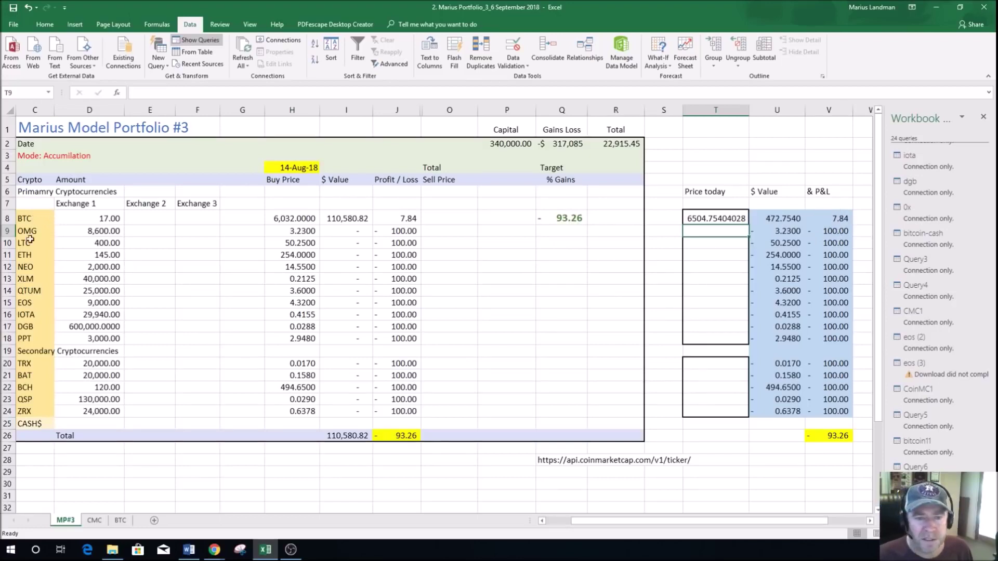
left_click(838, 436)
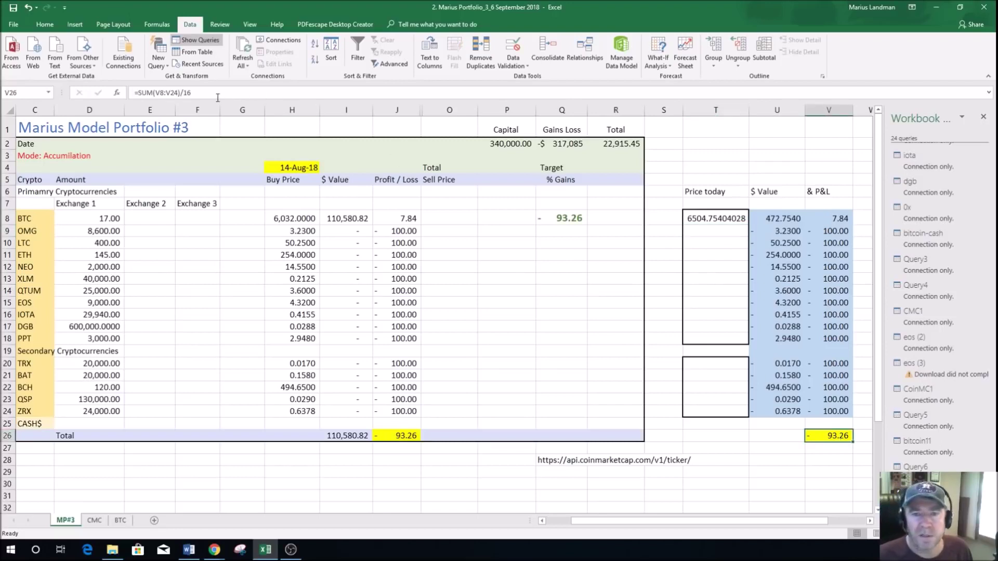
left_click(200, 93)
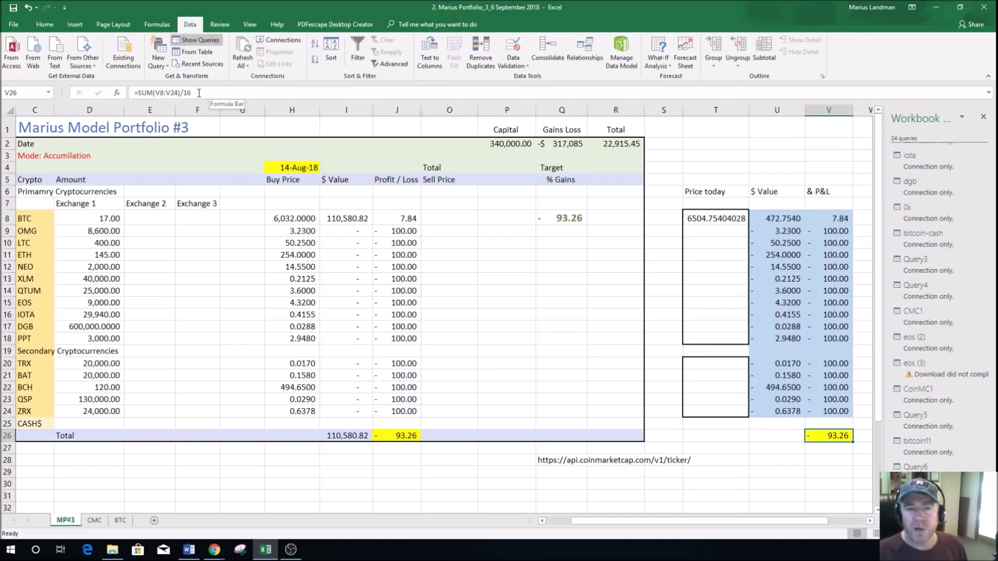
left_click(194, 93)
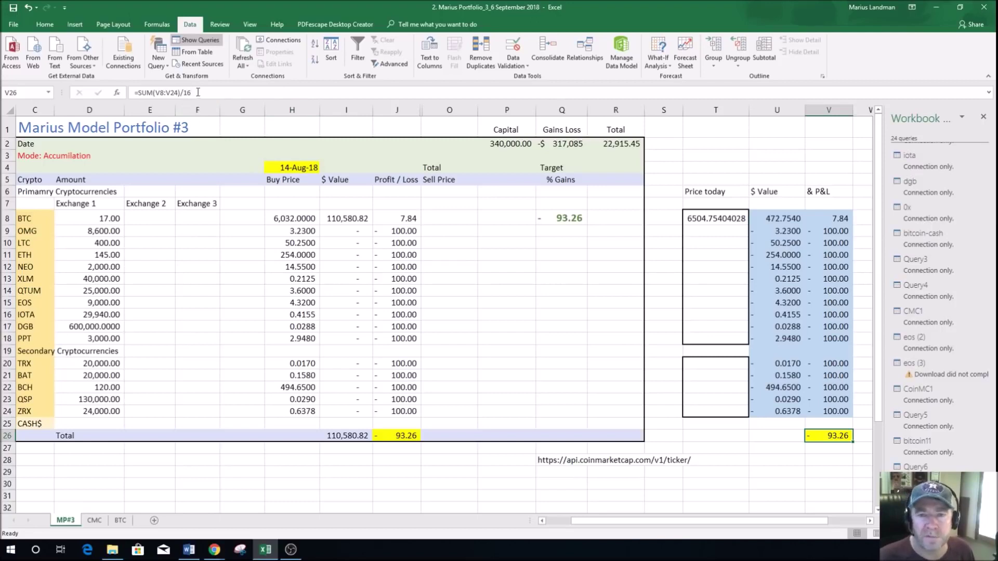
left_click(768, 471)
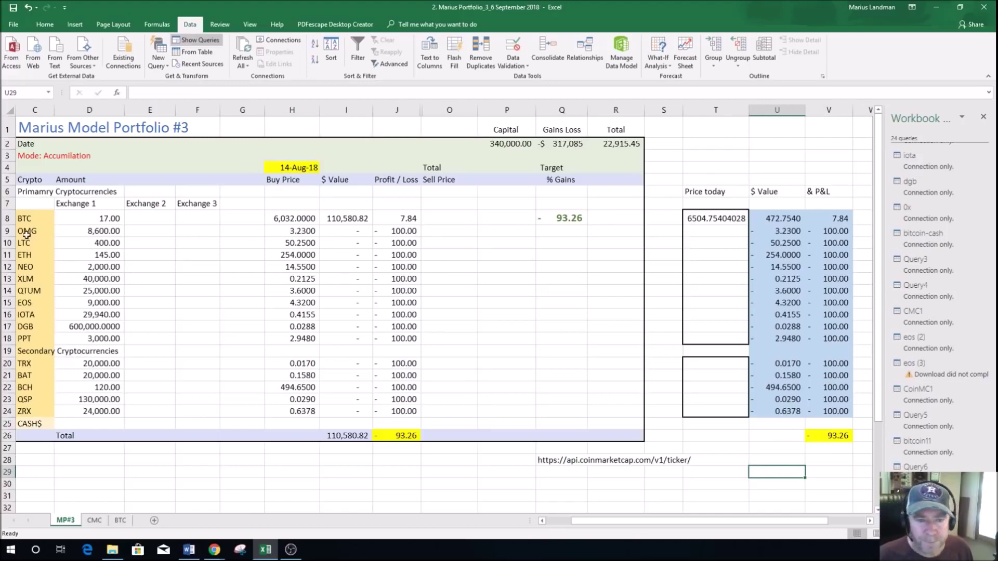
left_click(95, 520)
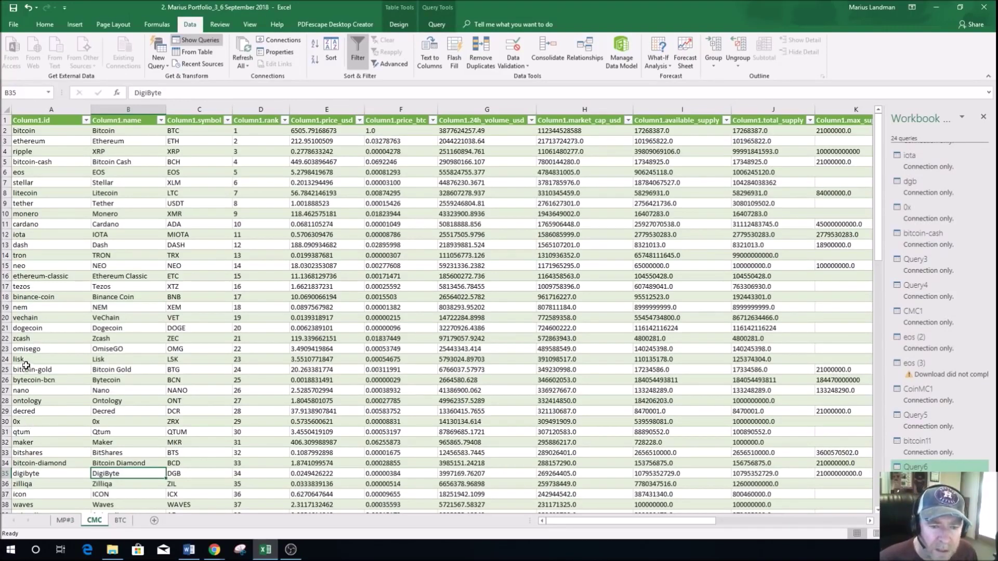
left_click(28, 349)
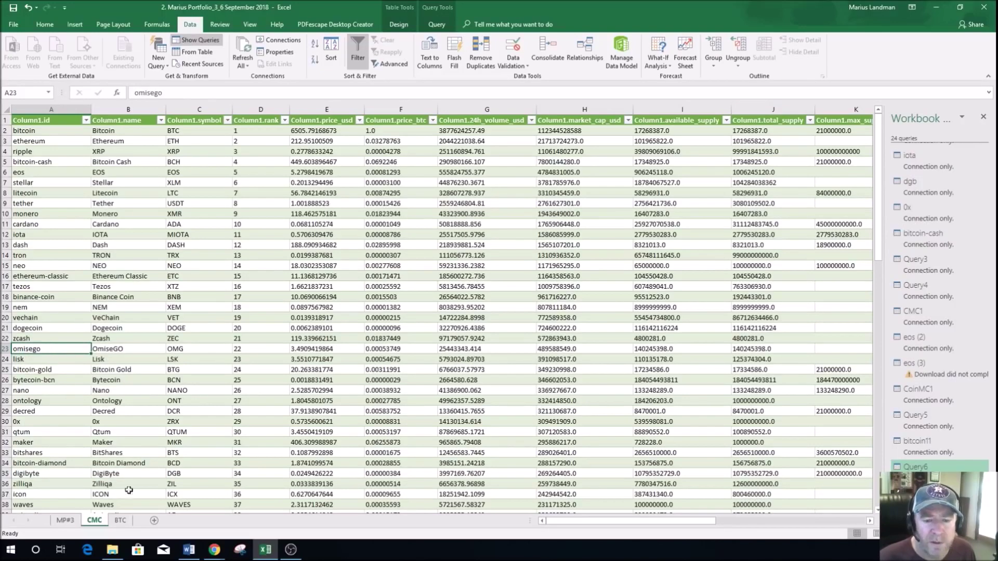
left_click(120, 522)
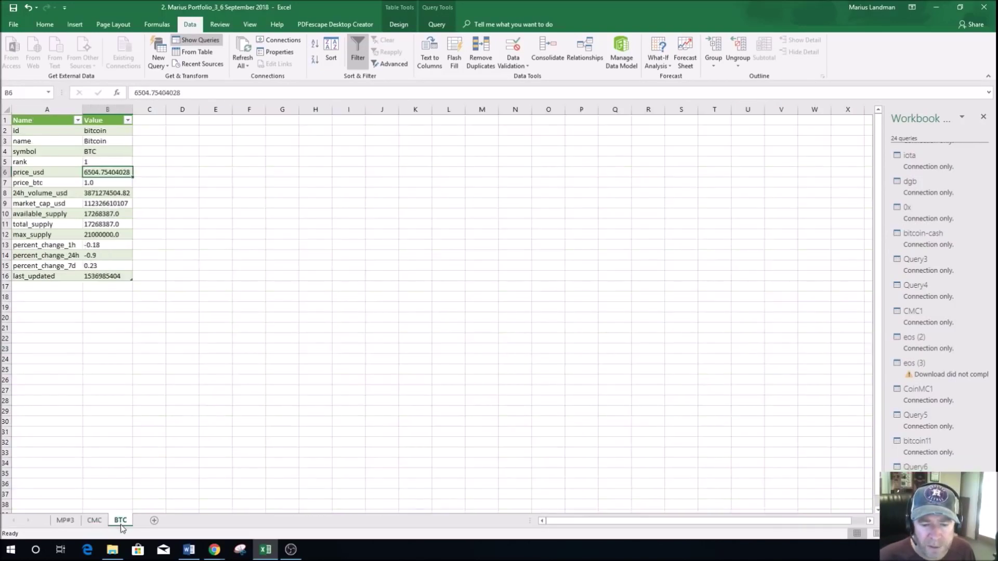
left_click(67, 522)
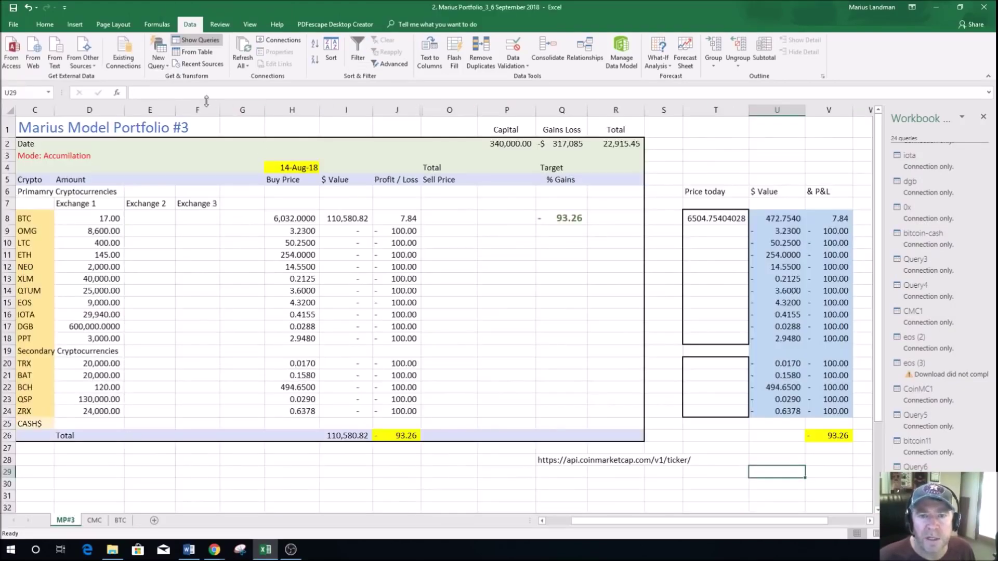
left_click(545, 461)
Copy Q28's CoinMarketCap ticker URL into a new From Web query for omisego
right_click(547, 461)
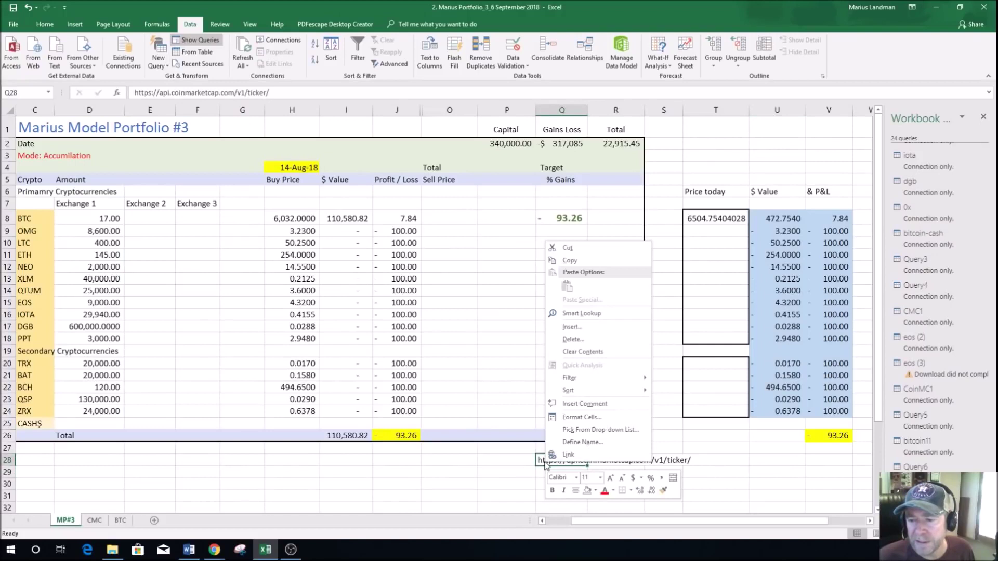
left_click(581, 263)
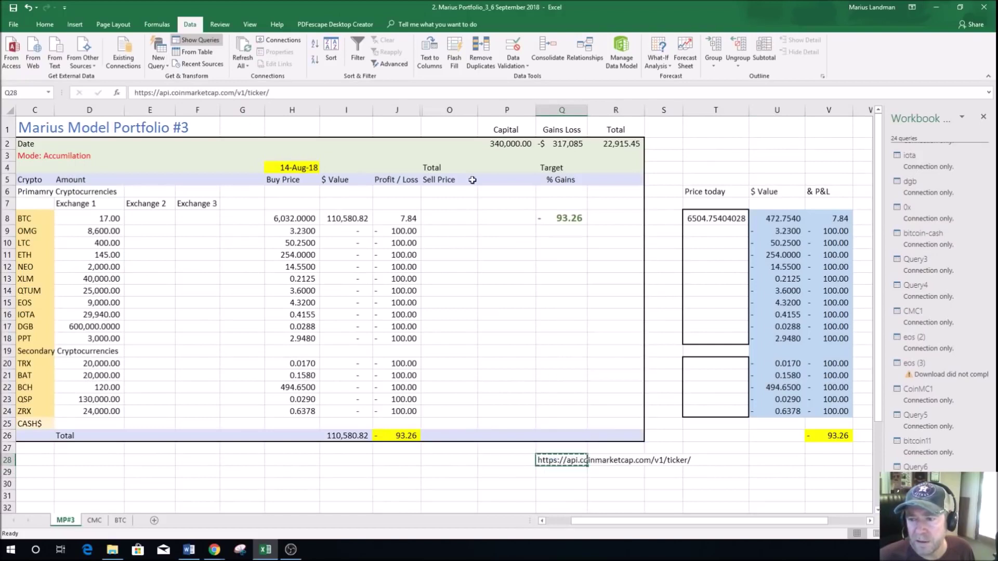
left_click(166, 66)
mouse_move(199, 174)
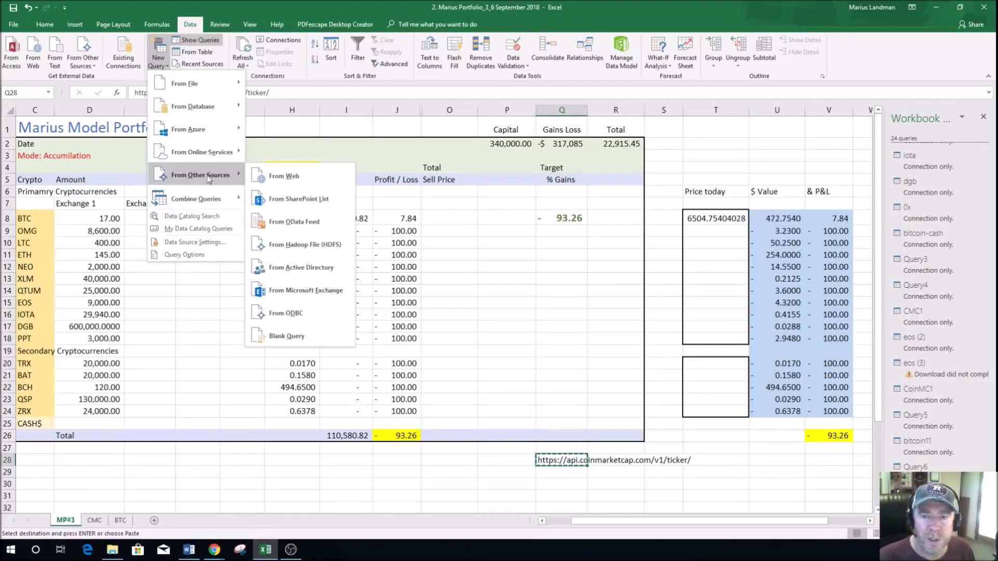
left_click(285, 175)
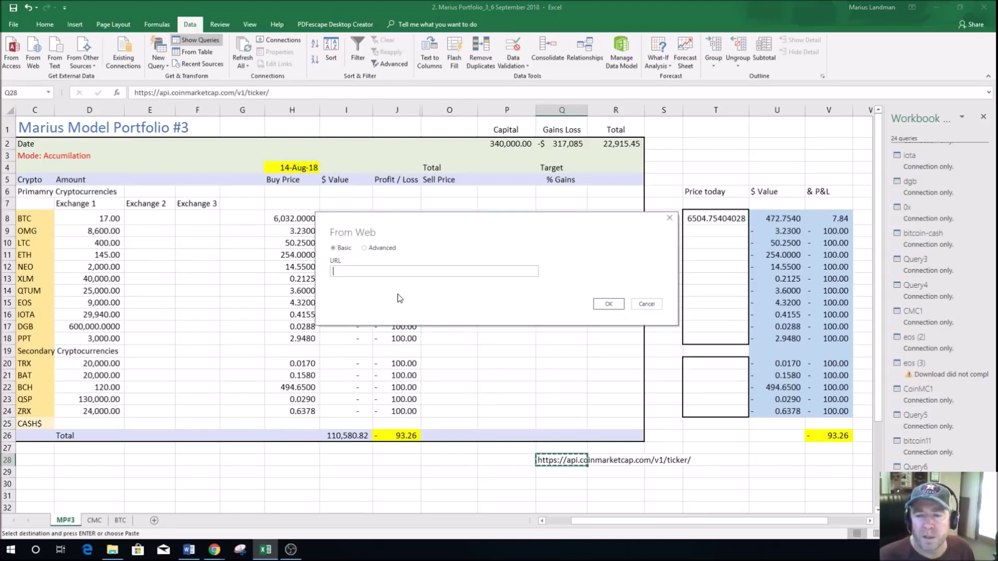
left_click(362, 270)
key("ctrl+v")
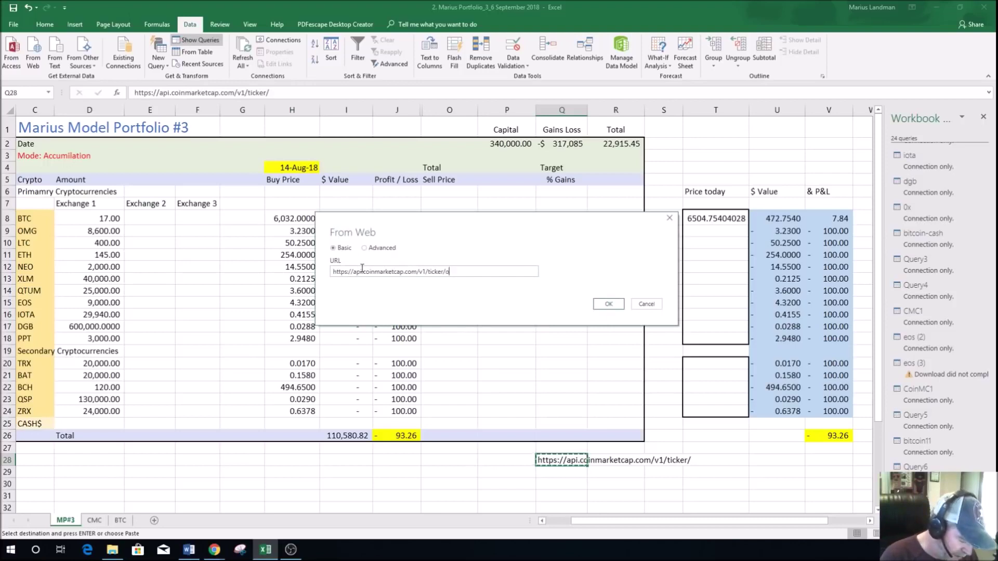
type("omisego")
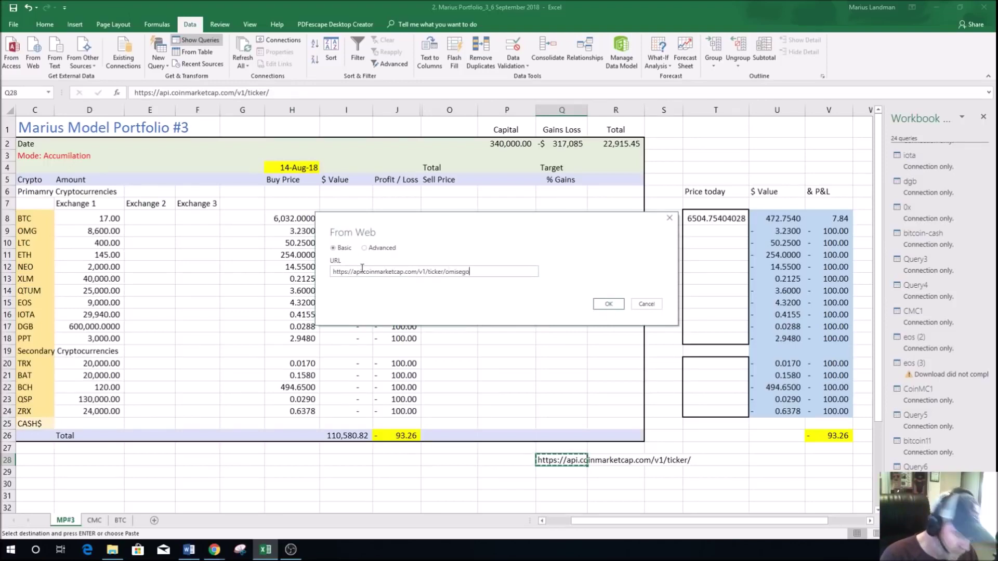
left_click(608, 304)
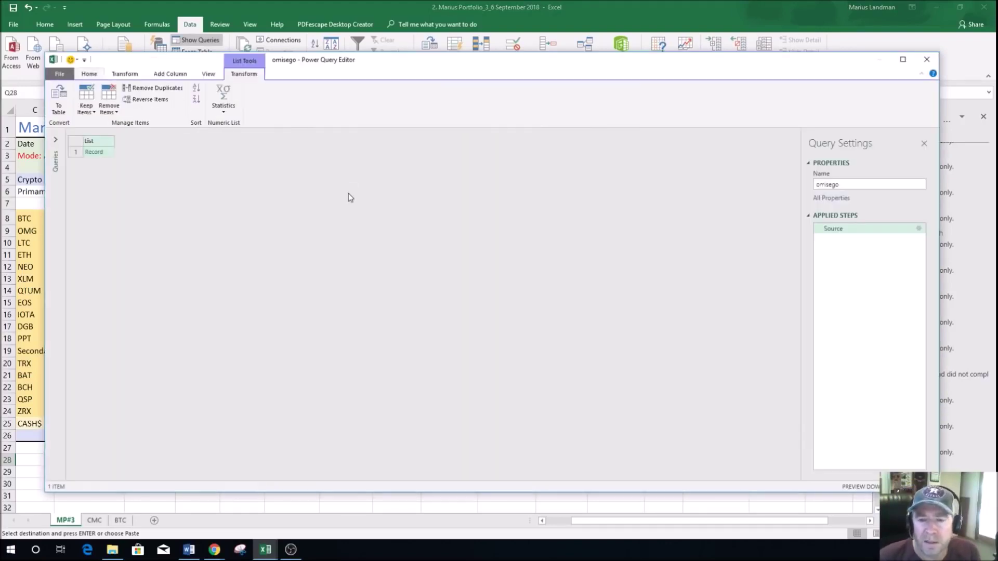
Convert the omisego record into a Name/Value table and load it onto Sheet18
left_click(96, 152)
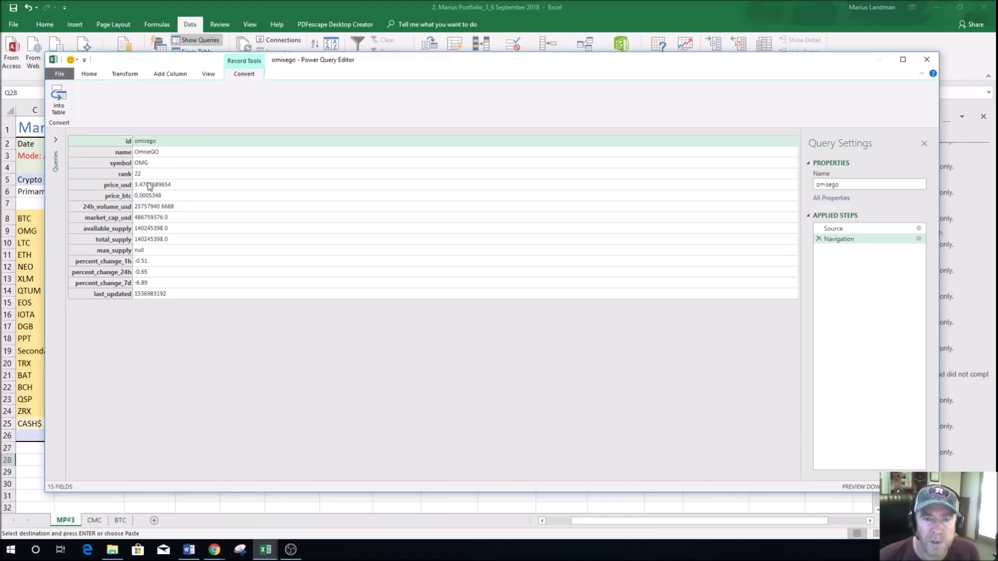
left_click(60, 109)
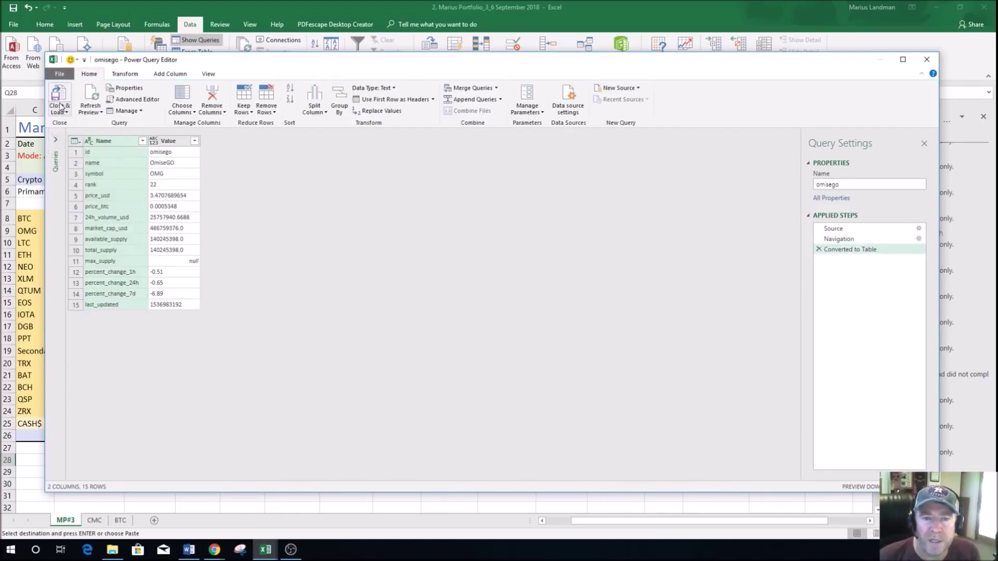
left_click(60, 100)
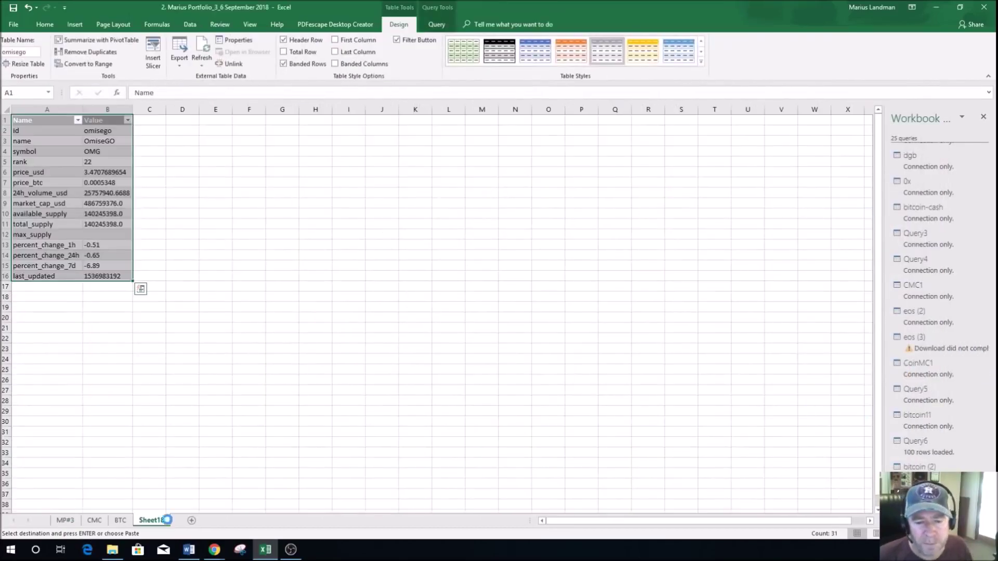
Rename Sheet18 to OMG
right_click(154, 521)
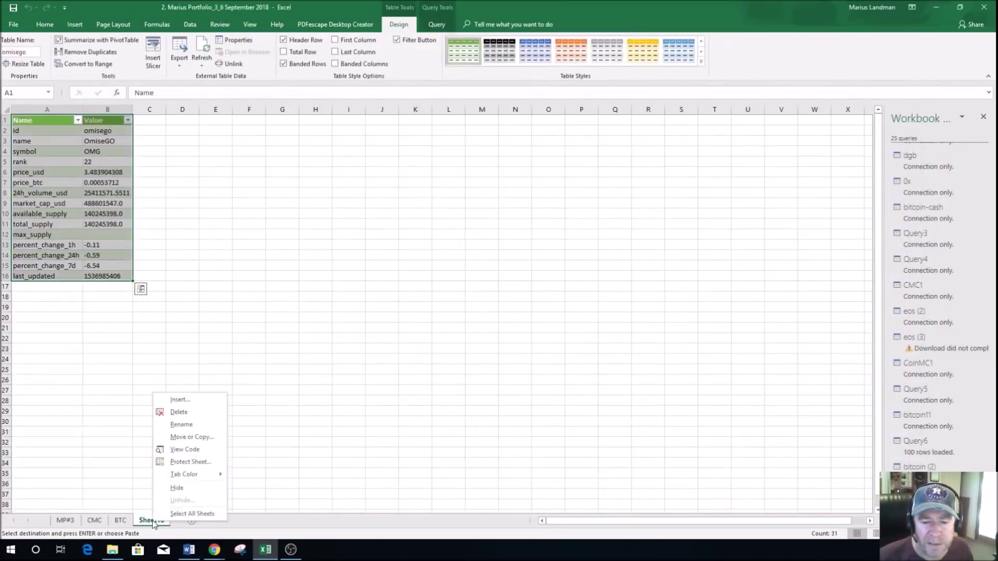
left_click(181, 424)
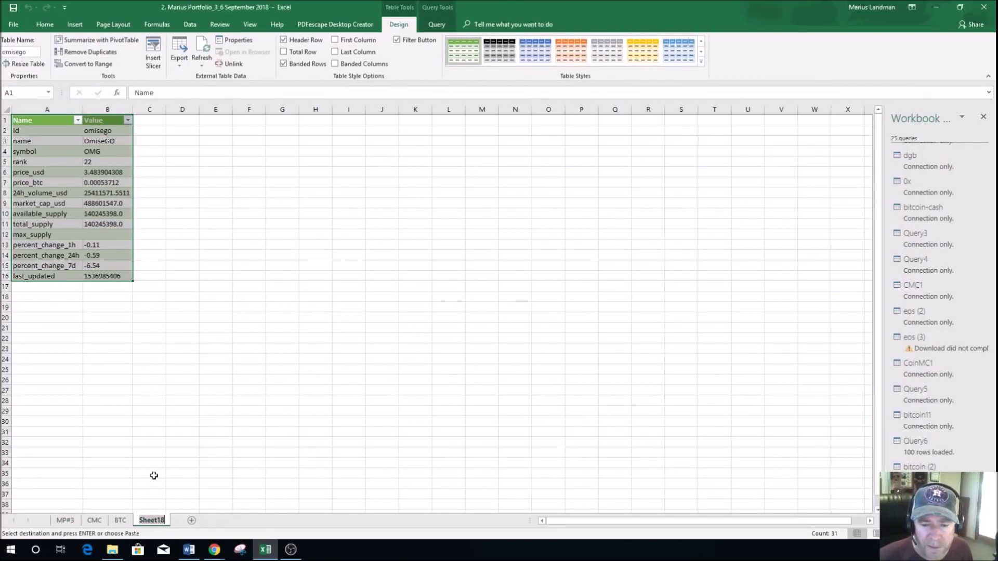
type("OMG")
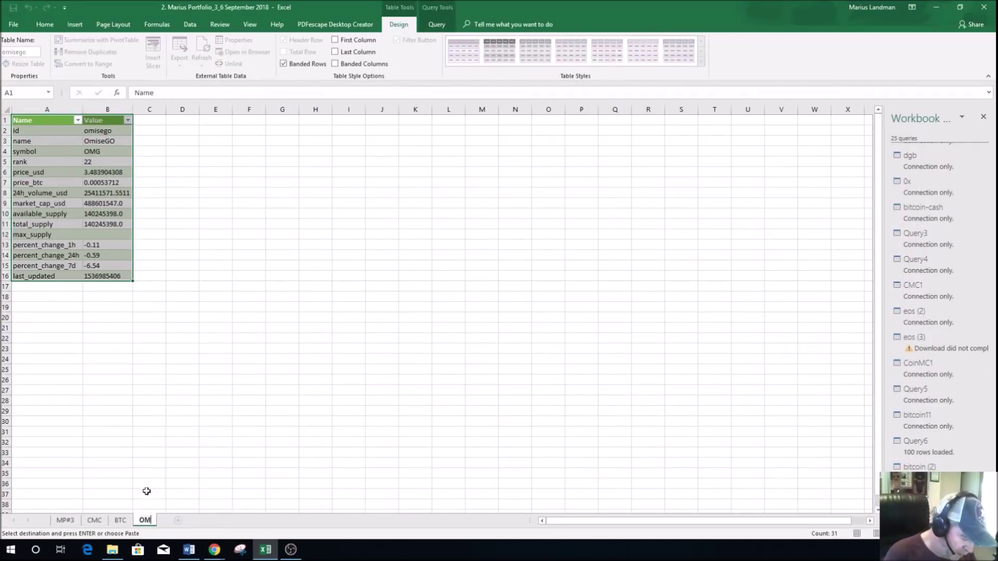
left_click(214, 442)
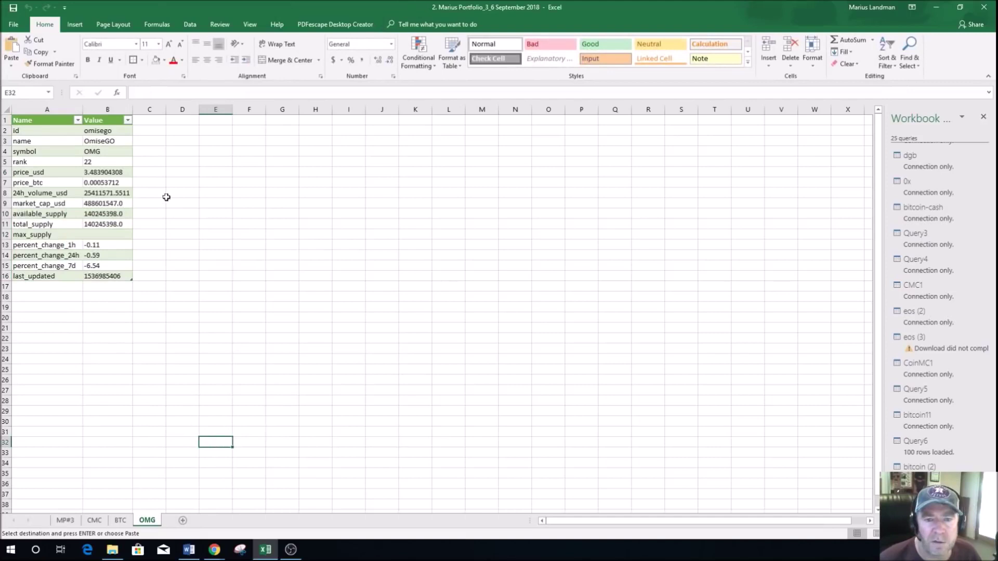
left_click(249, 203)
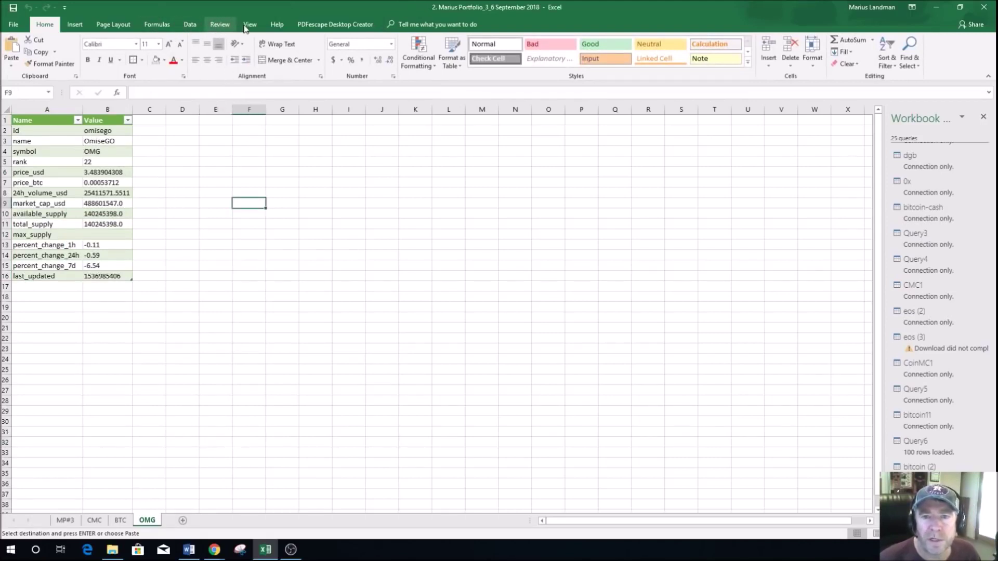
Select a cell in the omisego table and bring up its Refresh All options
left_click(190, 24)
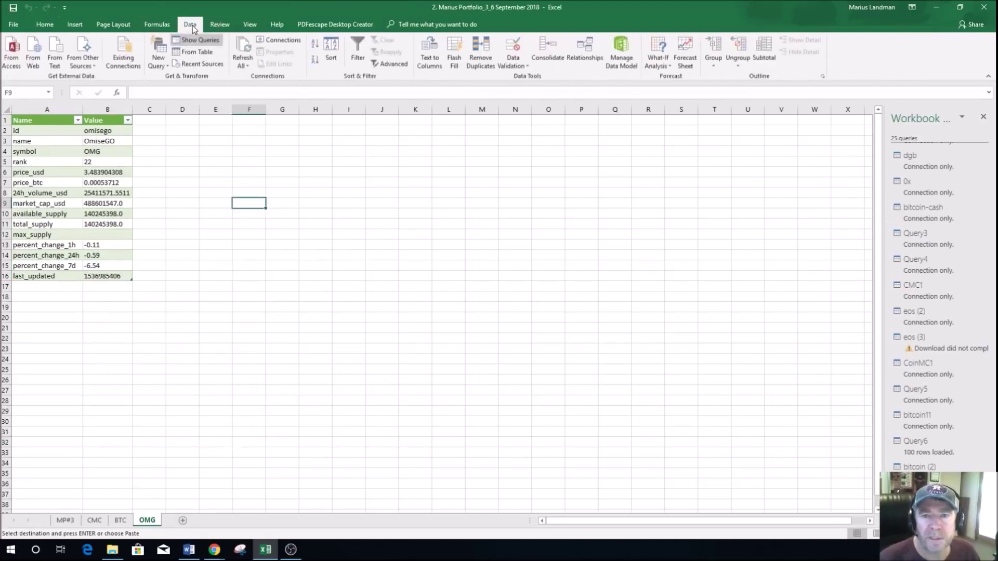
left_click(251, 68)
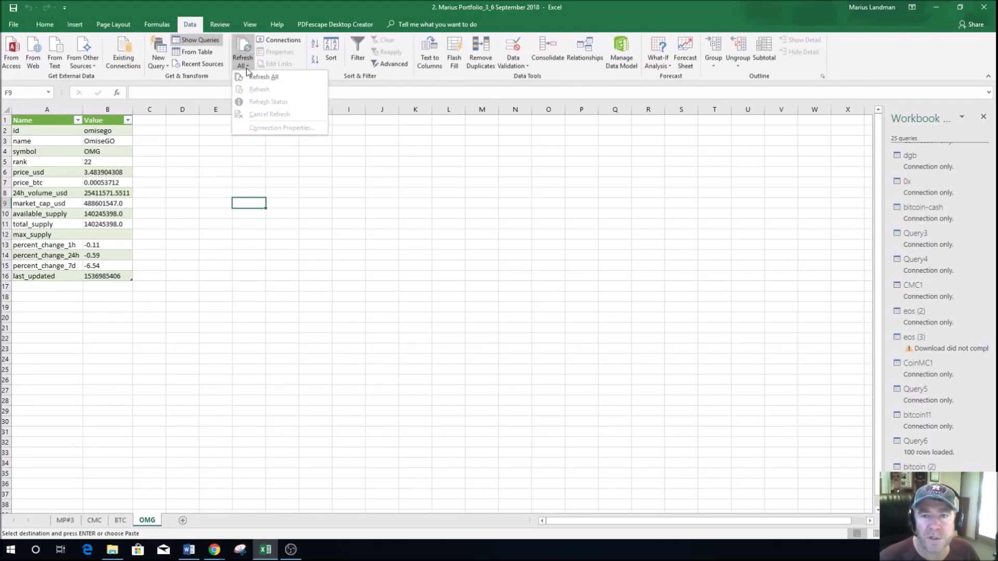
left_click(263, 76)
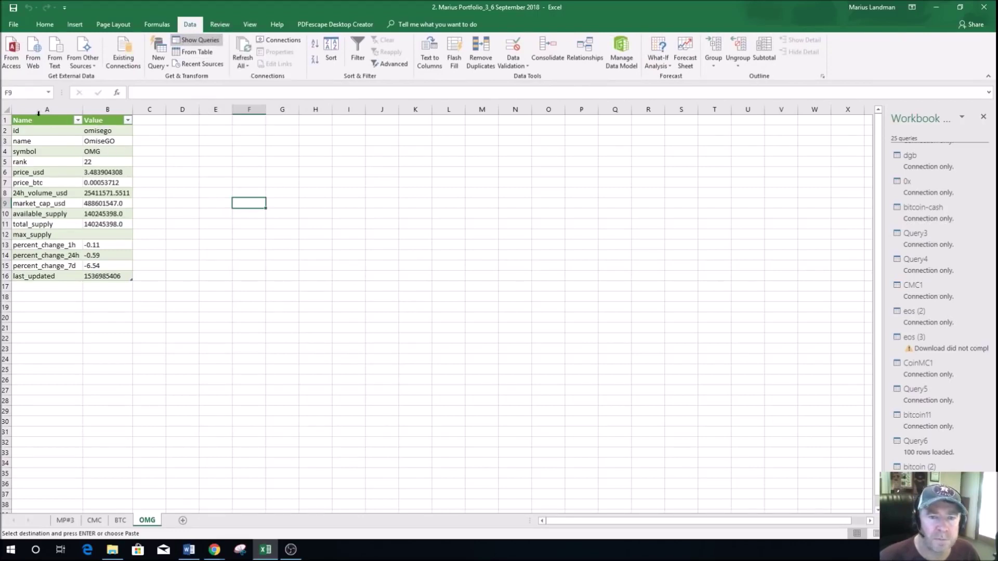
left_click(39, 132)
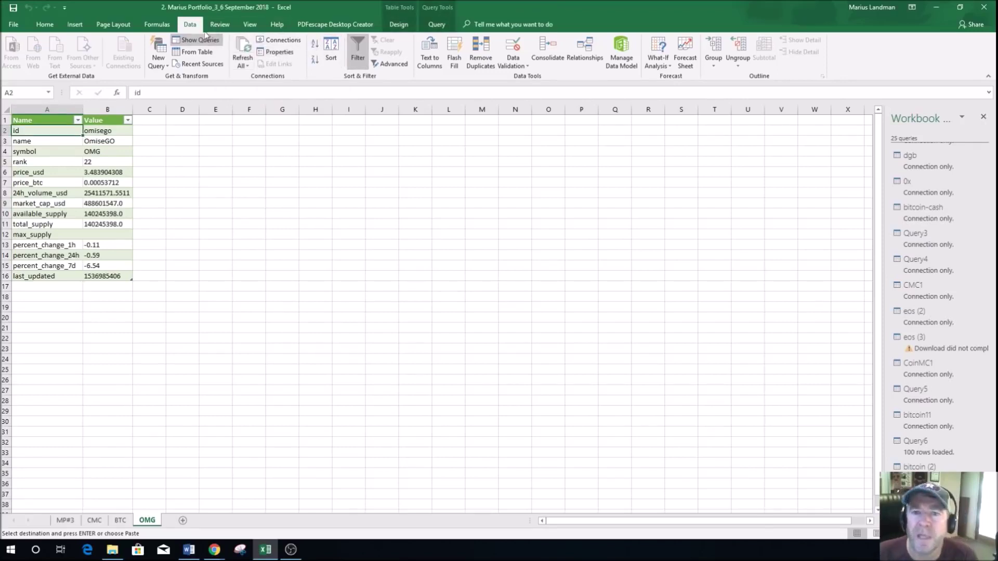
left_click(245, 68)
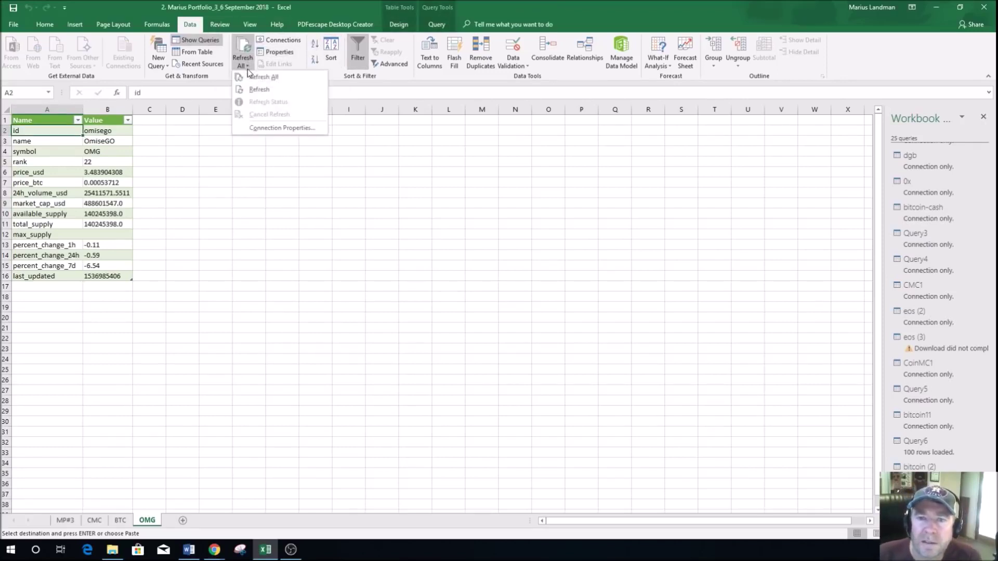
Set the omisego connection to refresh every 60 minutes and when the file opens
left_click(279, 127)
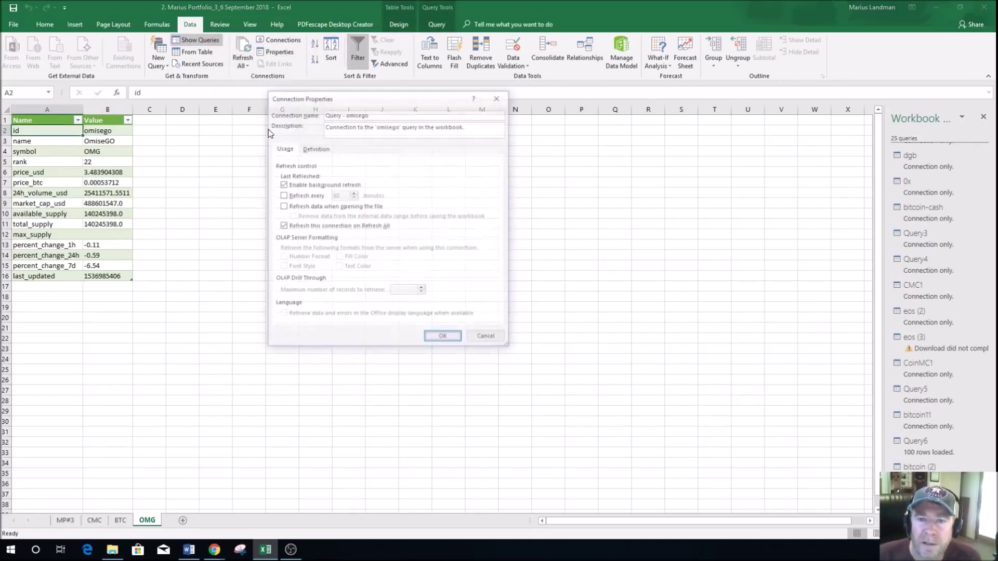
left_click(282, 196)
left_click(283, 207)
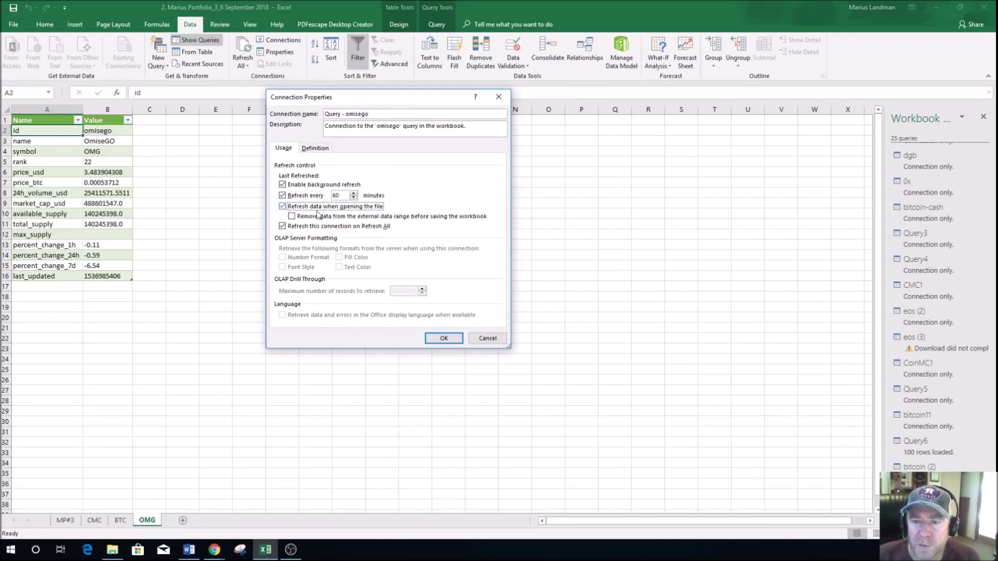
left_click(443, 338)
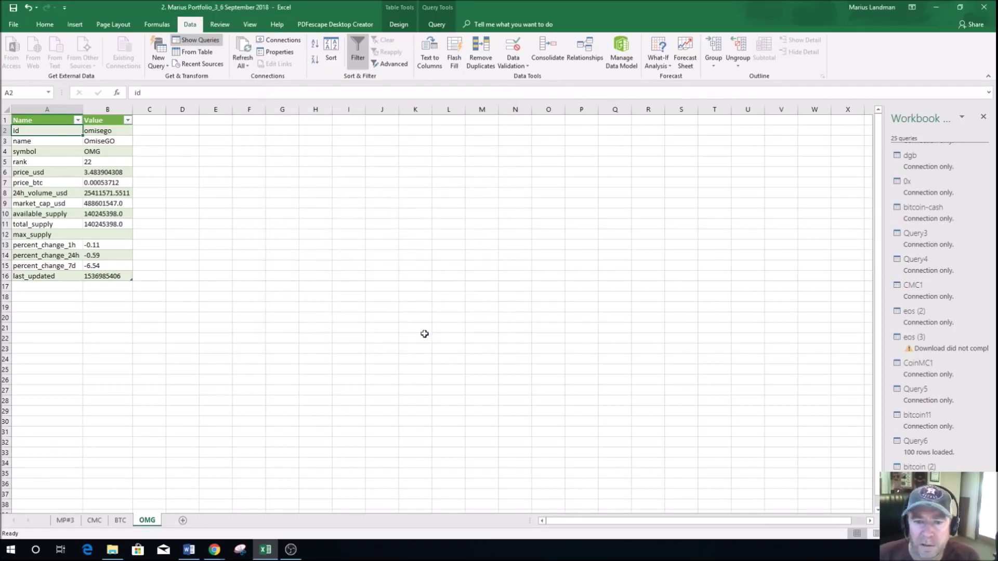
left_click(65, 521)
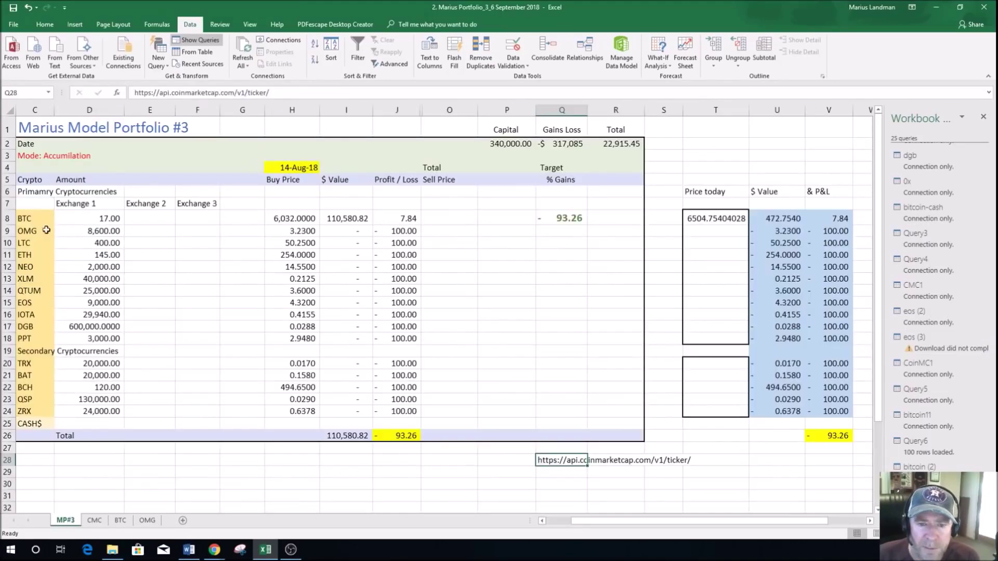
Set OMG's Price today in T9 to =OMG!B6 (3.4839), then check the V9 and J8 formulas
left_click(717, 233)
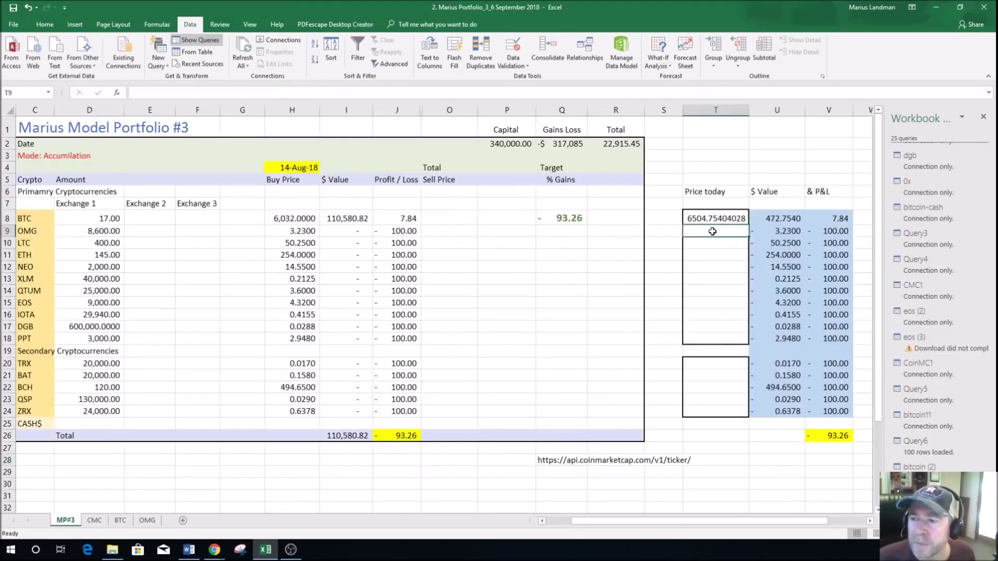
type("=")
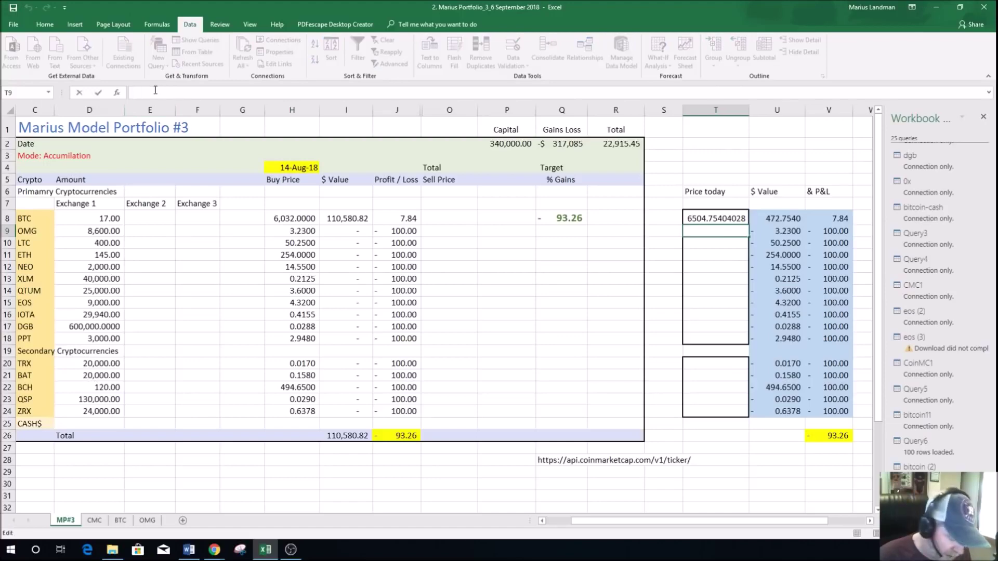
left_click(150, 520)
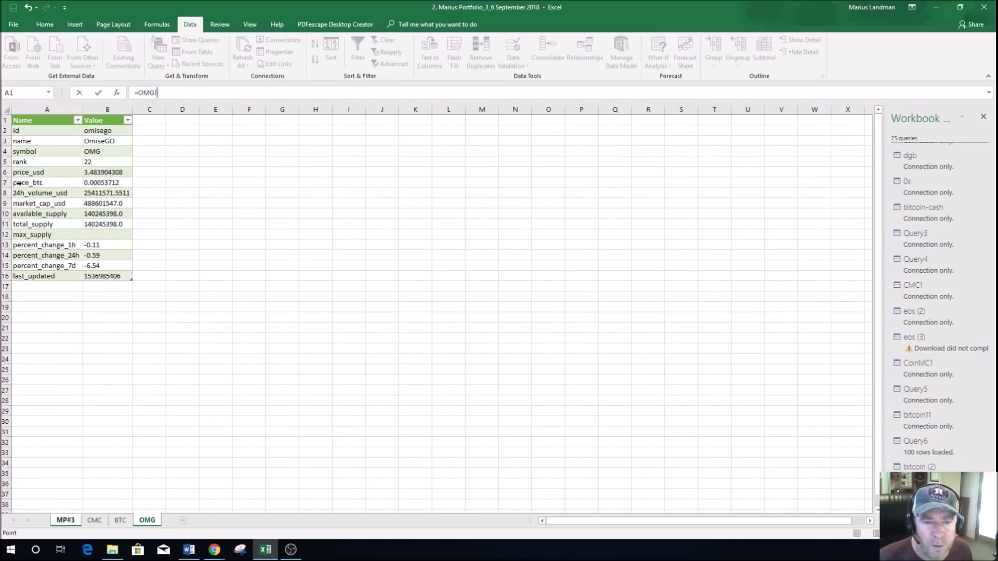
left_click(106, 172)
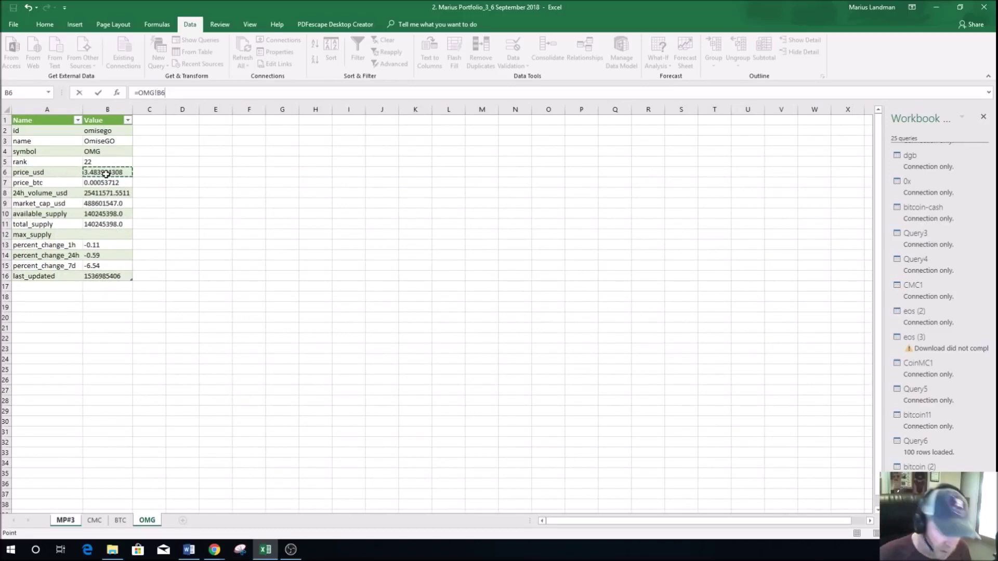
key("Return")
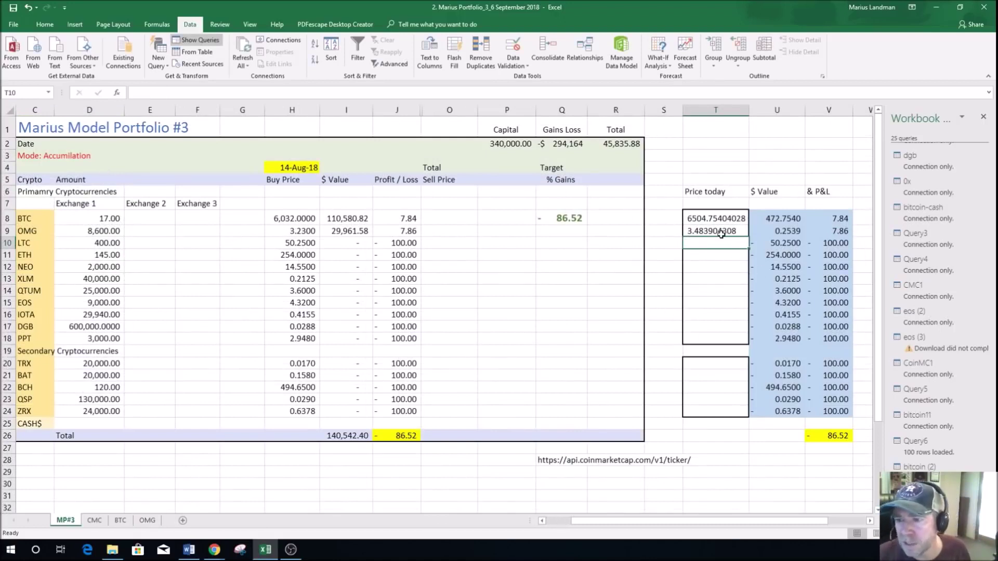
left_click(840, 231)
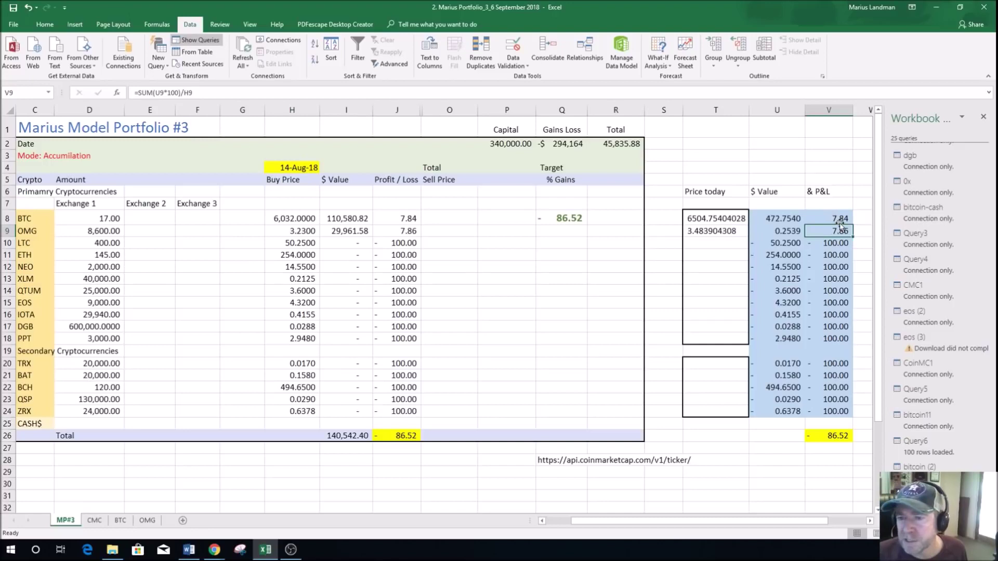
left_click(399, 216)
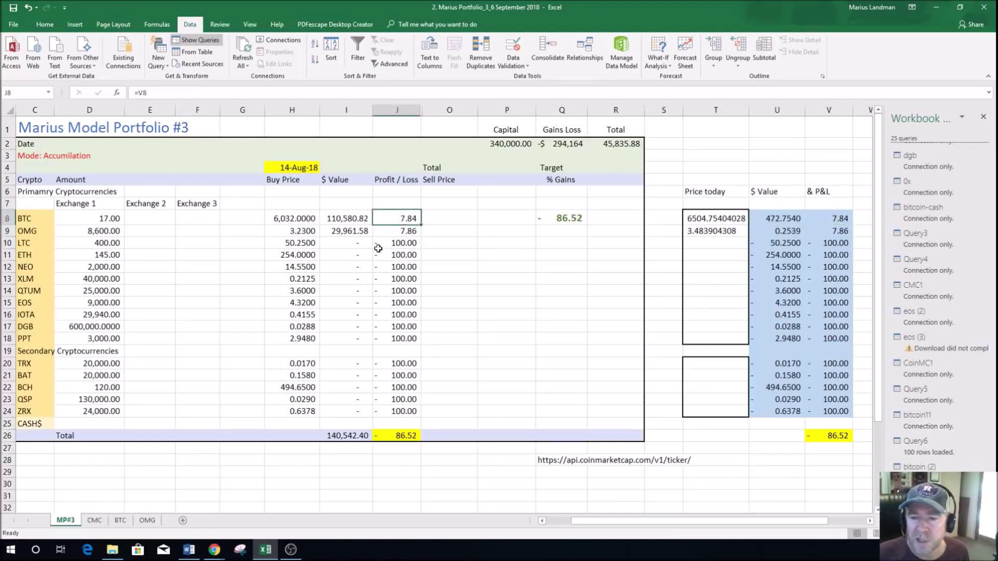
Look up litecoin's id in the CMC sheet's coin list
left_click(26, 244)
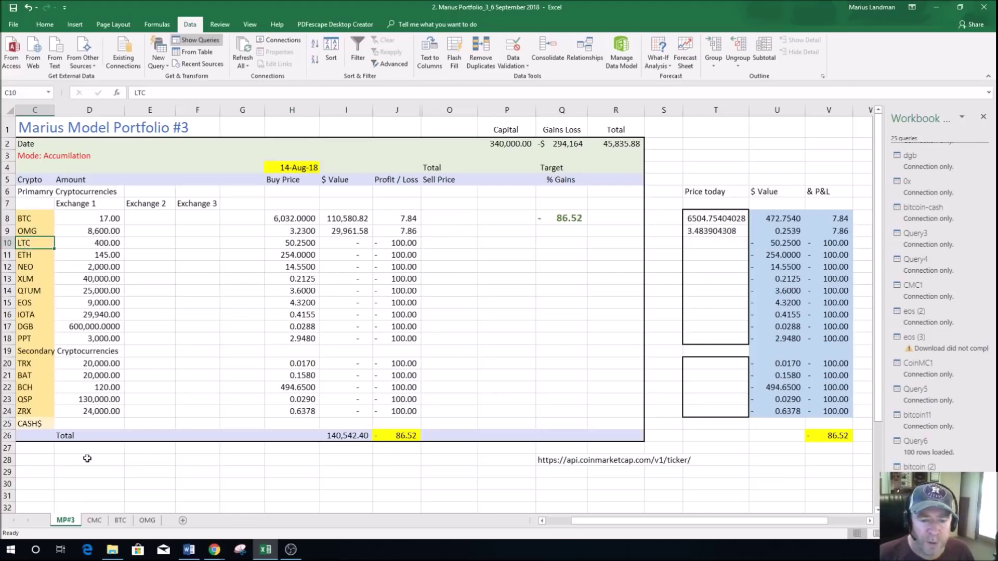
left_click(95, 521)
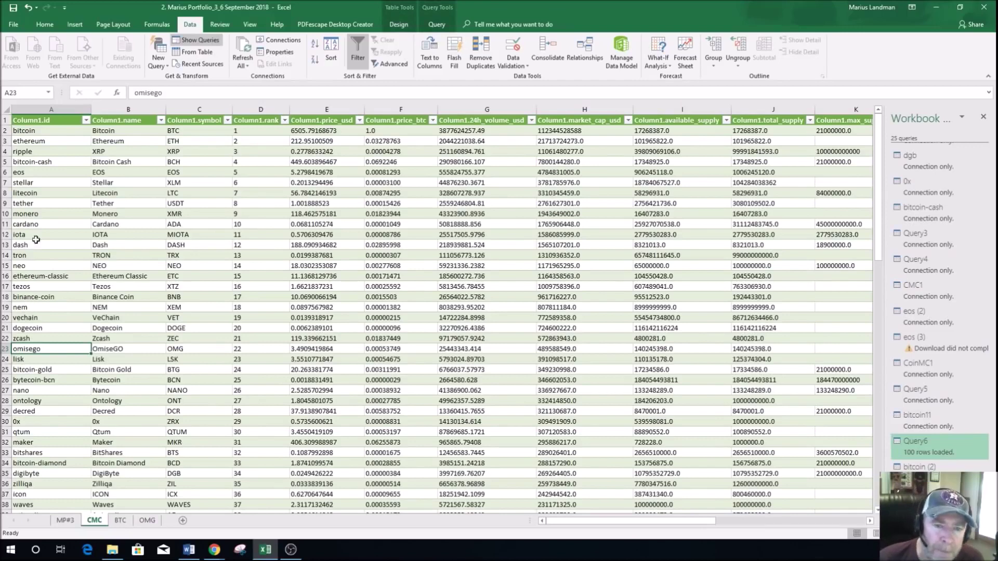
left_click(50, 193)
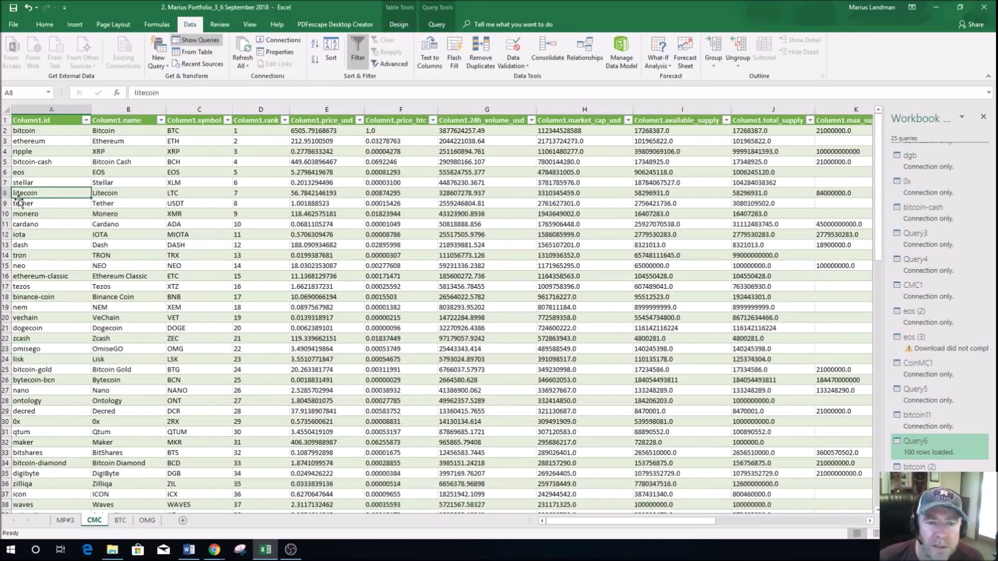
Copy the CoinMarketCap ticker address from Q28 on MP#3
left_click(66, 521)
left_click(553, 461)
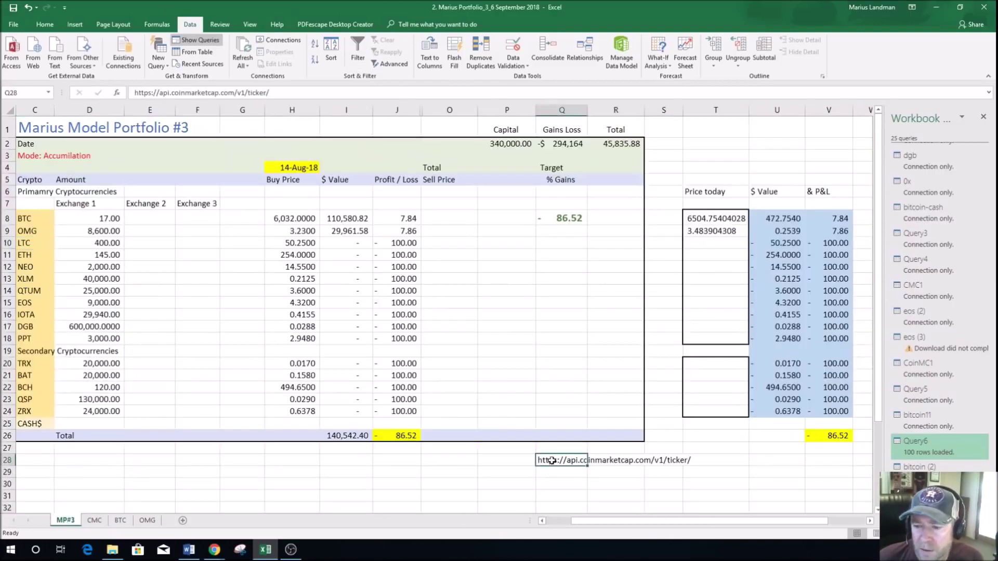
right_click(552, 460)
left_click(581, 265)
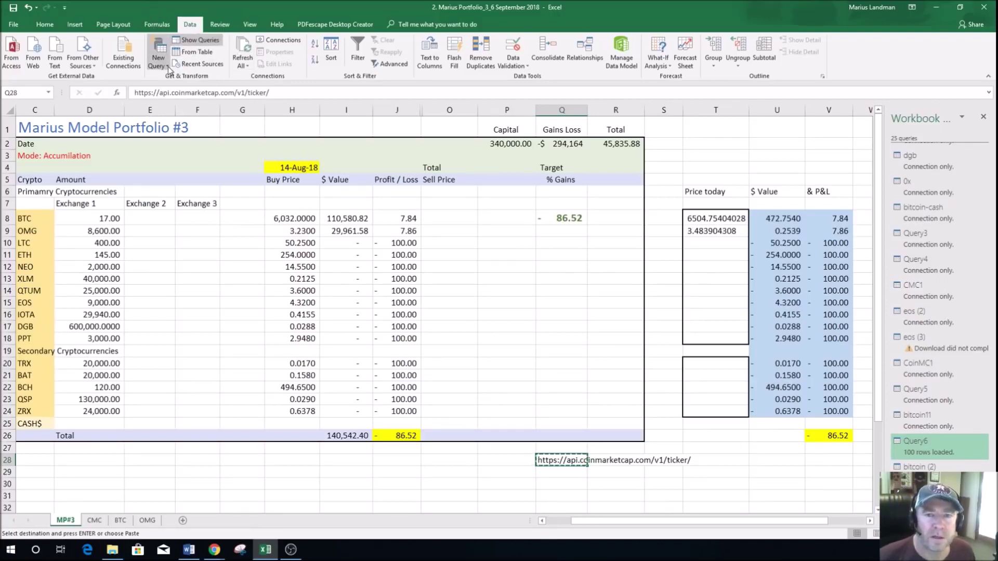
left_click(168, 67)
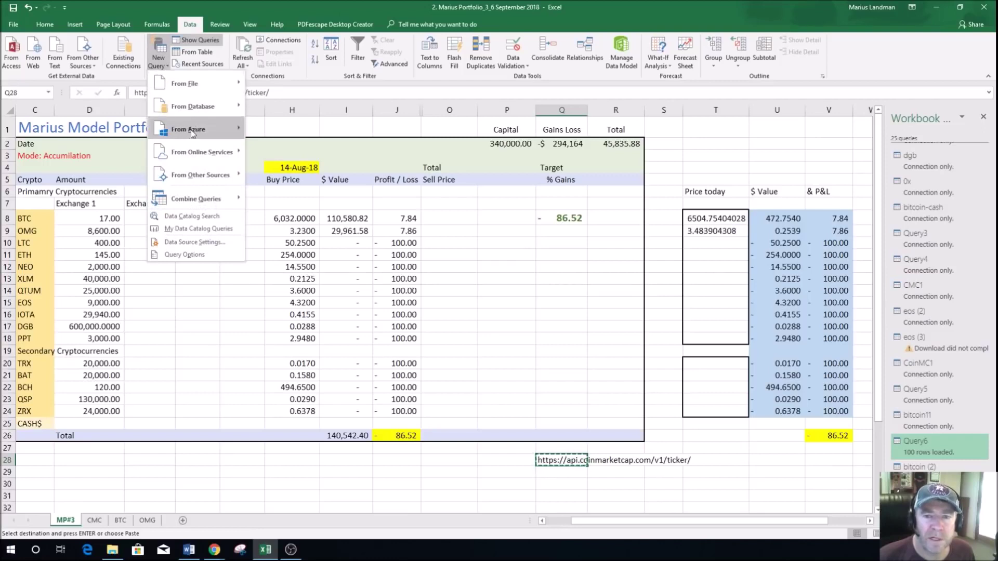
mouse_move(200, 175)
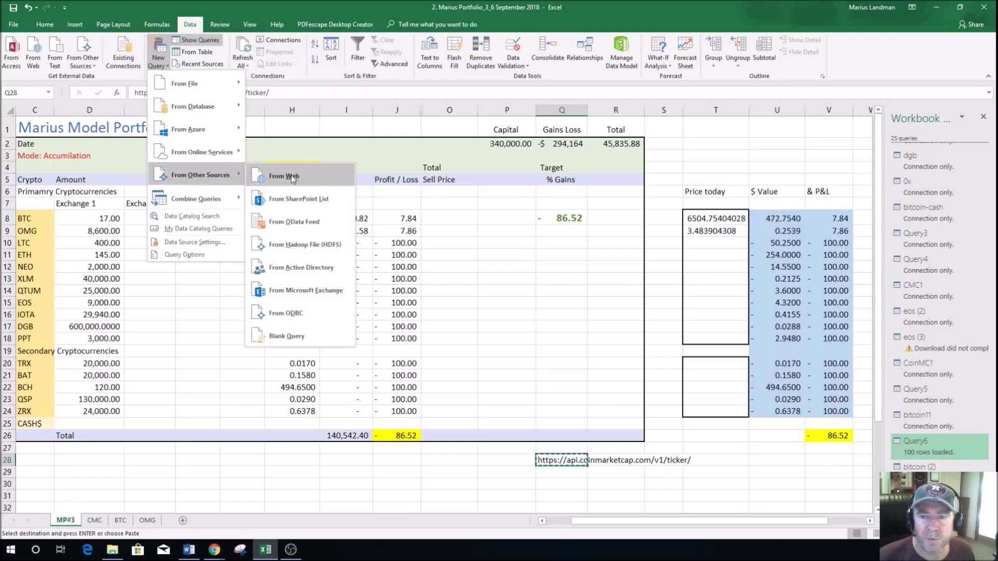
Paste the CoinMarketCap ticker address into a From Web query for litecoin and load it
left_click(283, 177)
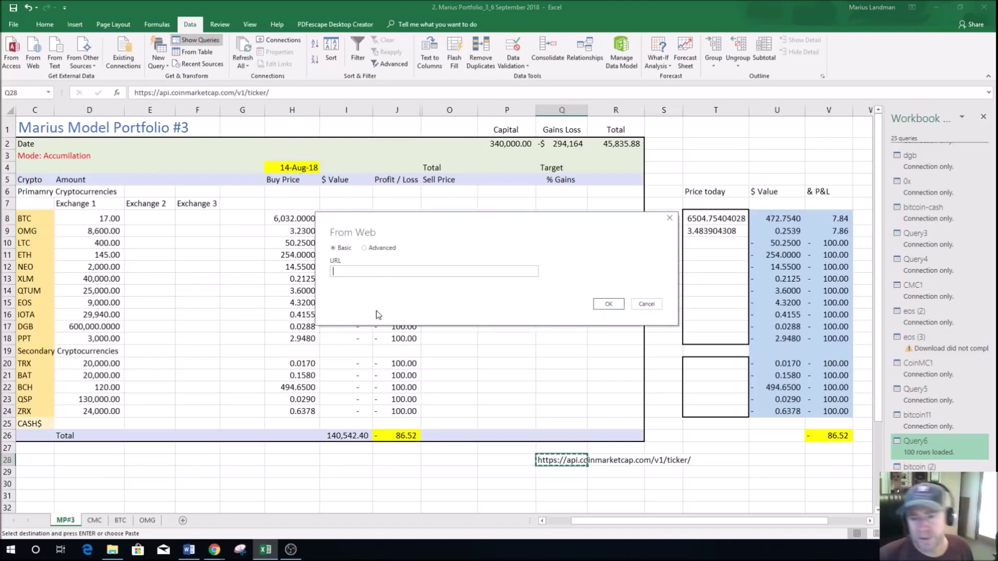
left_click(364, 270)
key("ctrl+v")
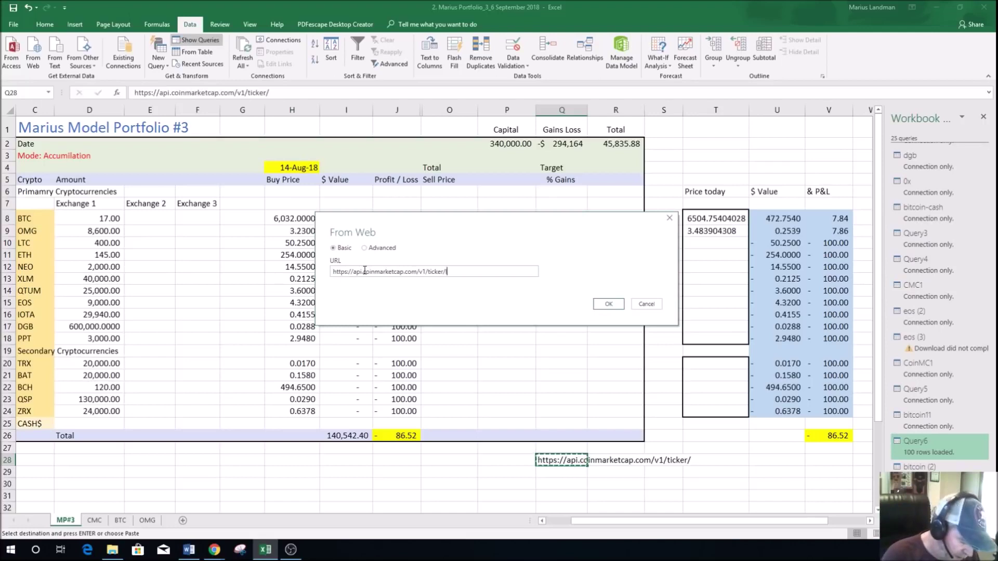
type("litecoin")
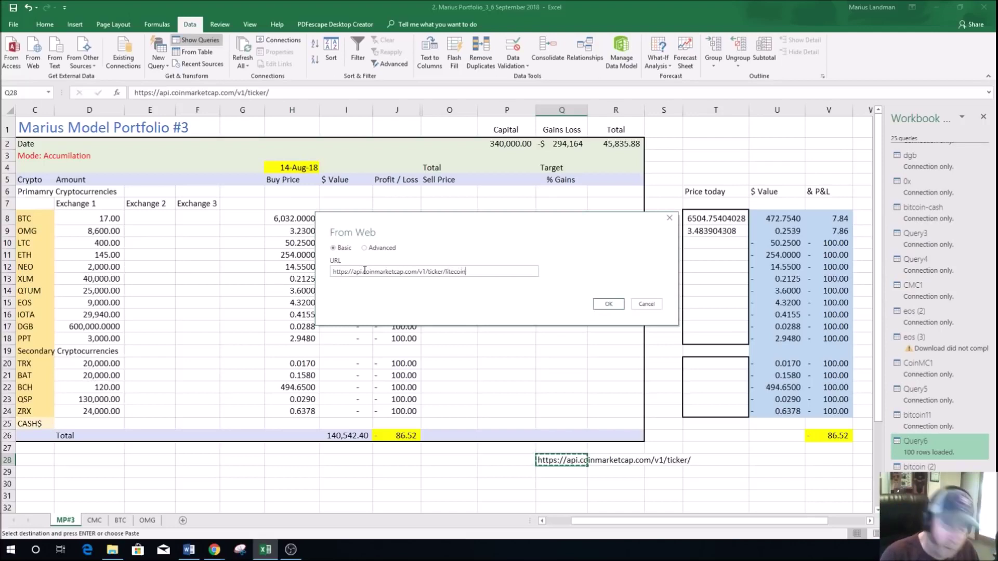
key("Return")
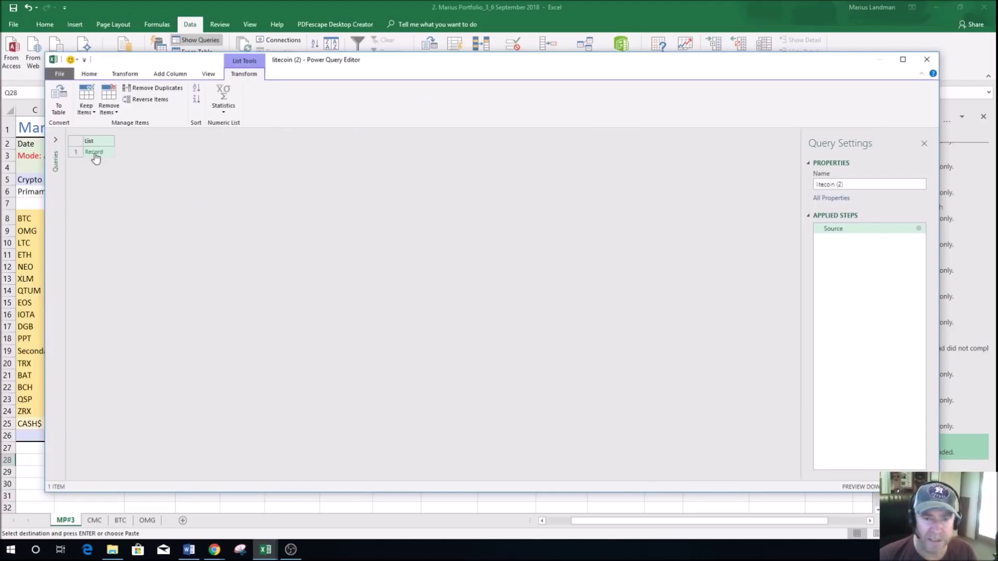
Convert the litecoin record into a Name/Value table and load it onto Sheet19
left_click(95, 152)
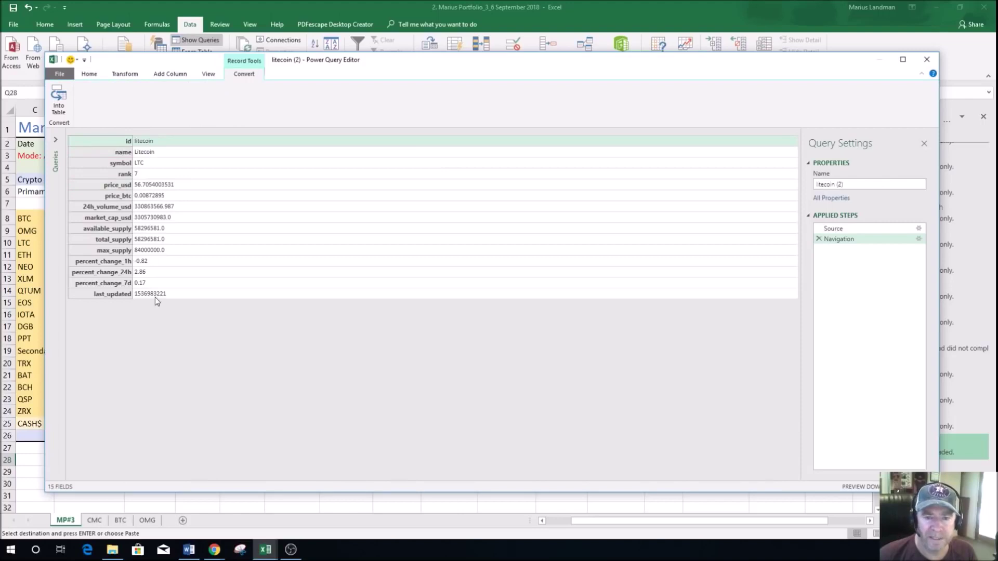
left_click(59, 101)
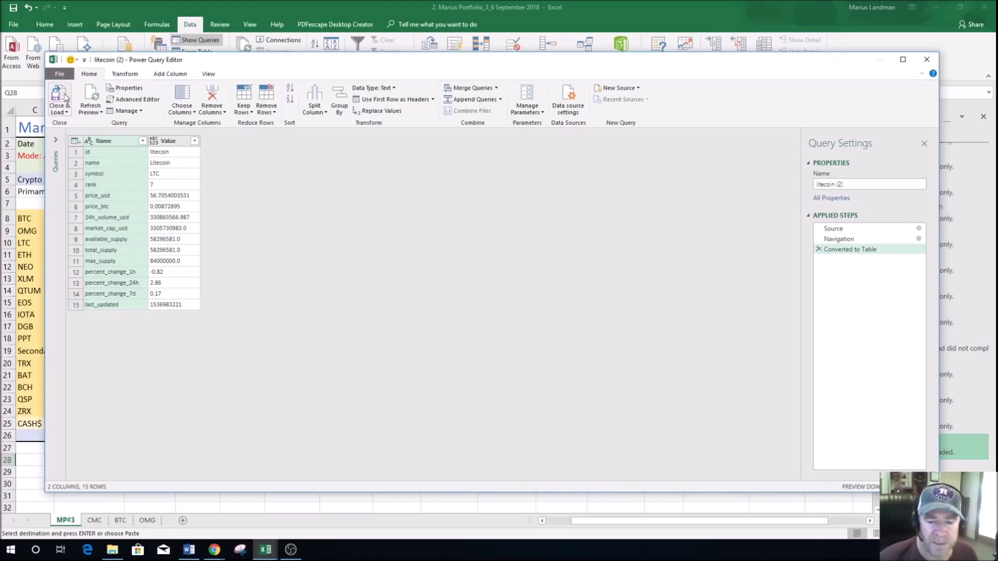
left_click(61, 94)
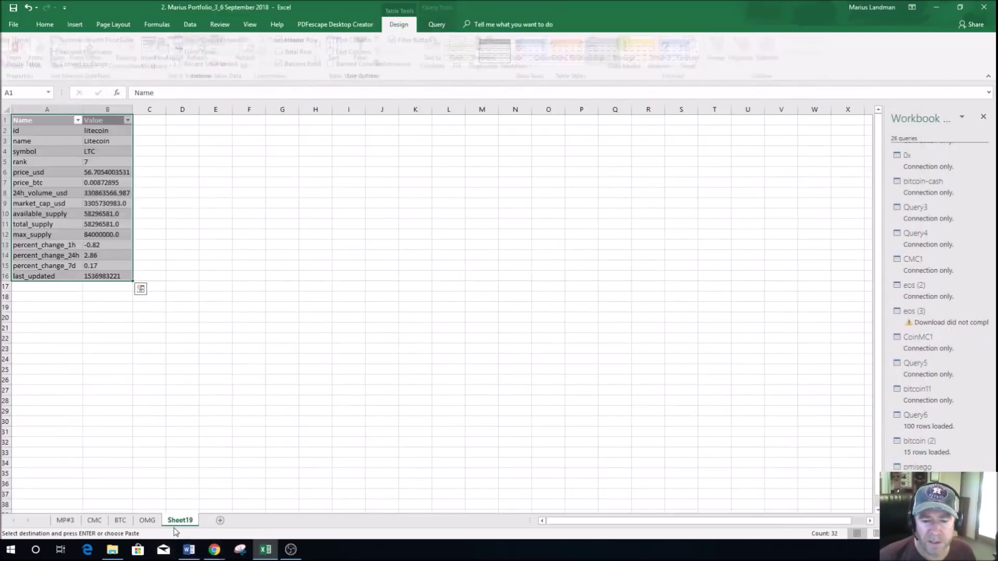
Rename the new Sheet19 tab holding litecoin's data to LTC
key("ctrl+q")
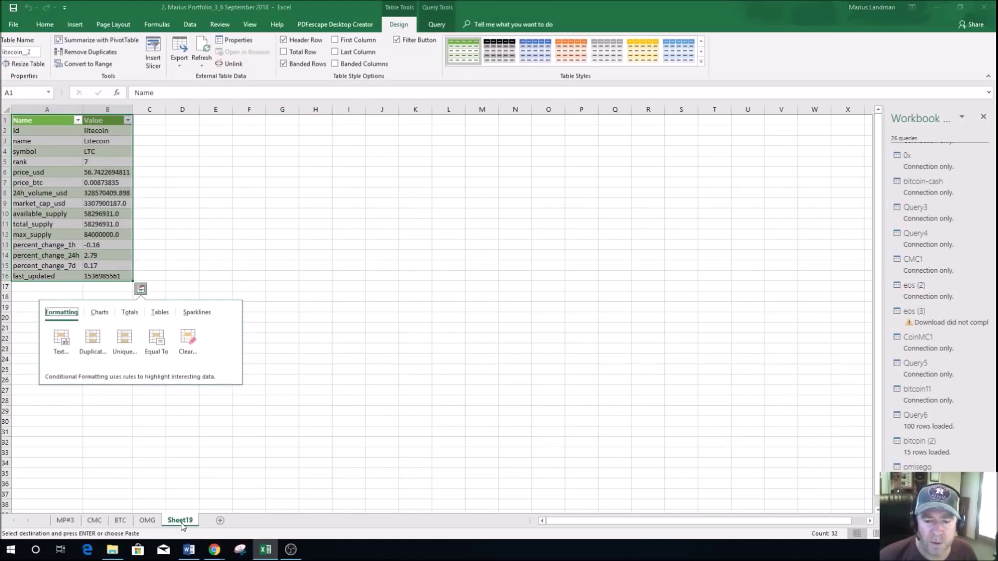
left_click(189, 456)
right_click(177, 521)
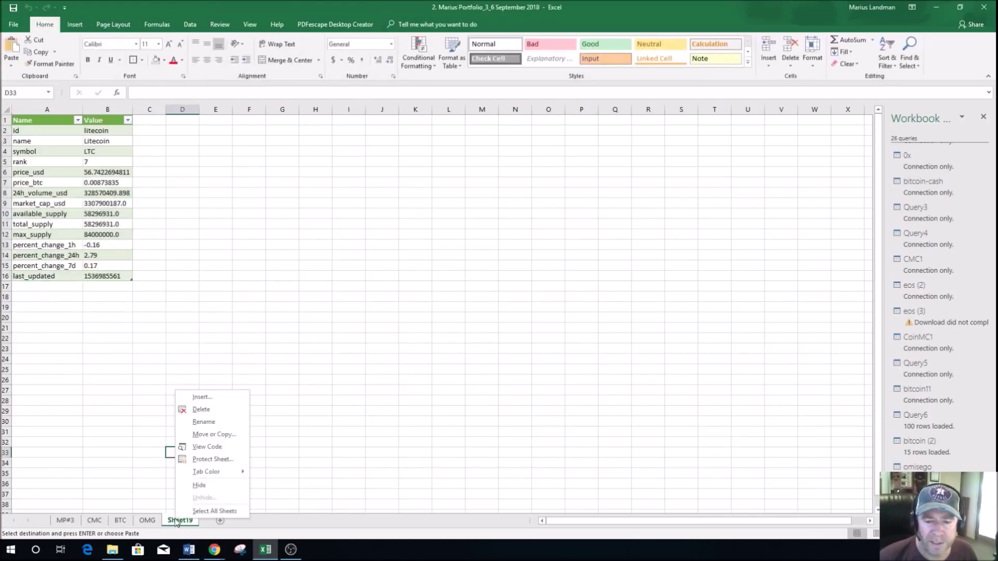
left_click(205, 422)
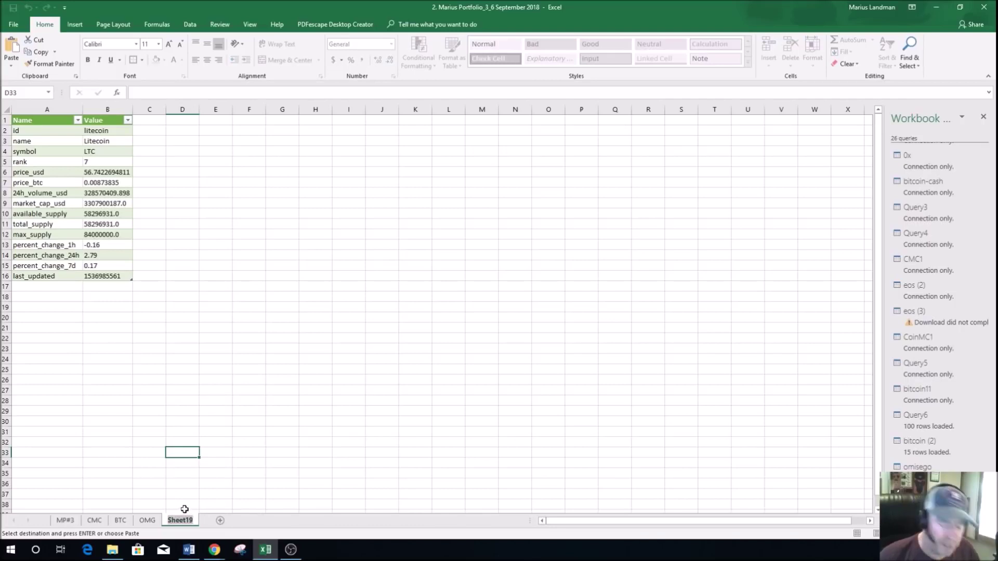
type("LTC")
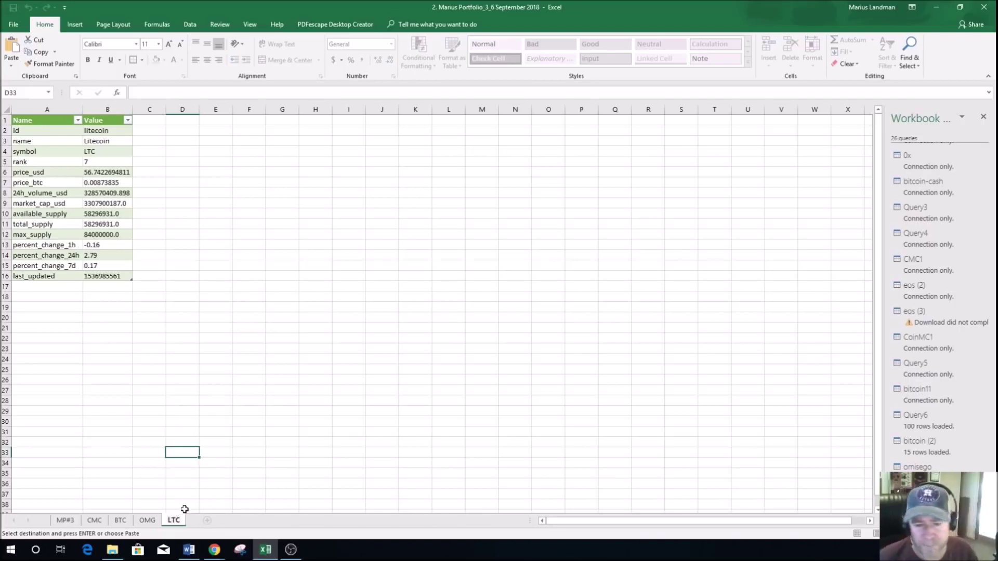
key("Return")
left_click(328, 297)
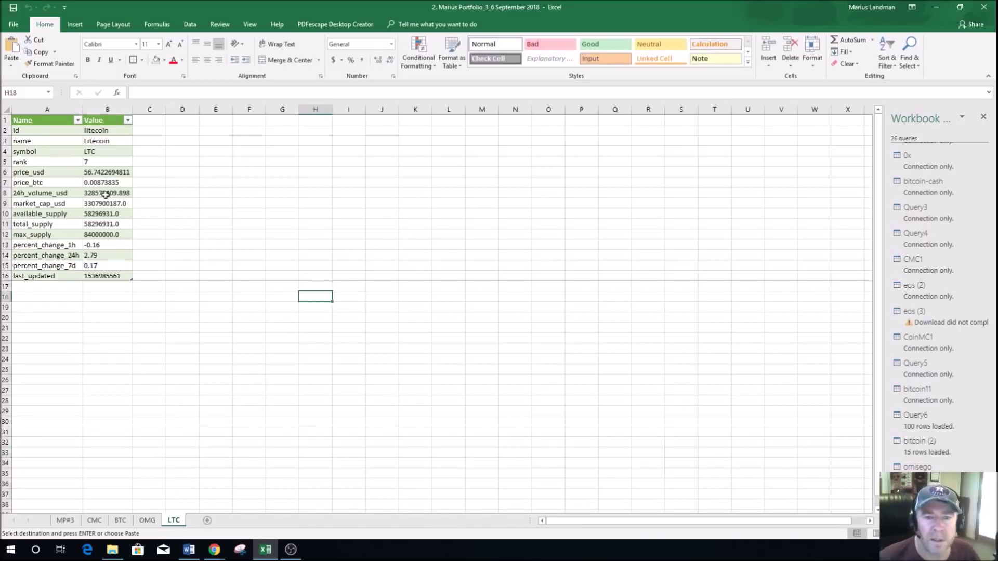
Set litecoin's connection to refresh every 60 minutes and whenever the file opens
left_click(46, 131)
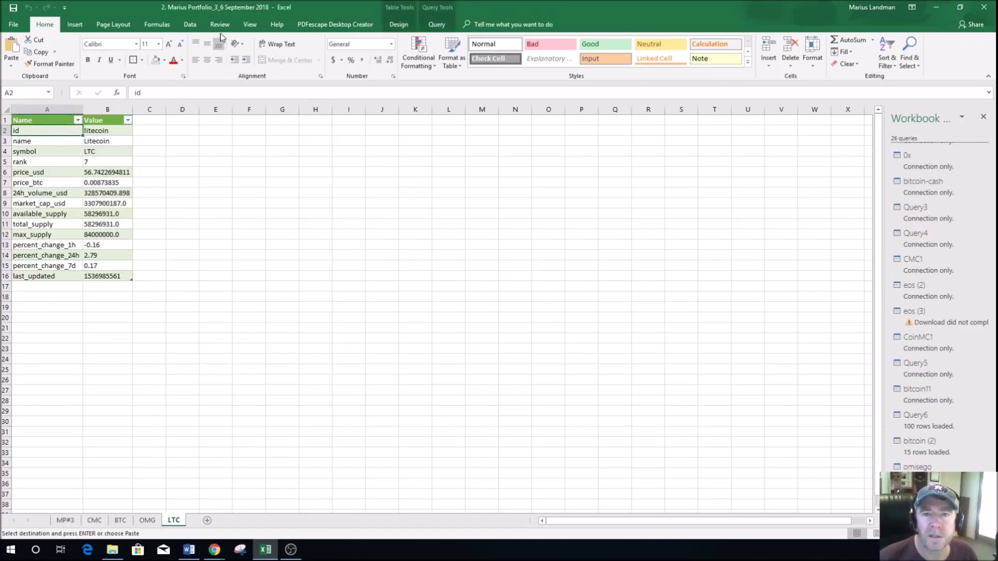
left_click(190, 24)
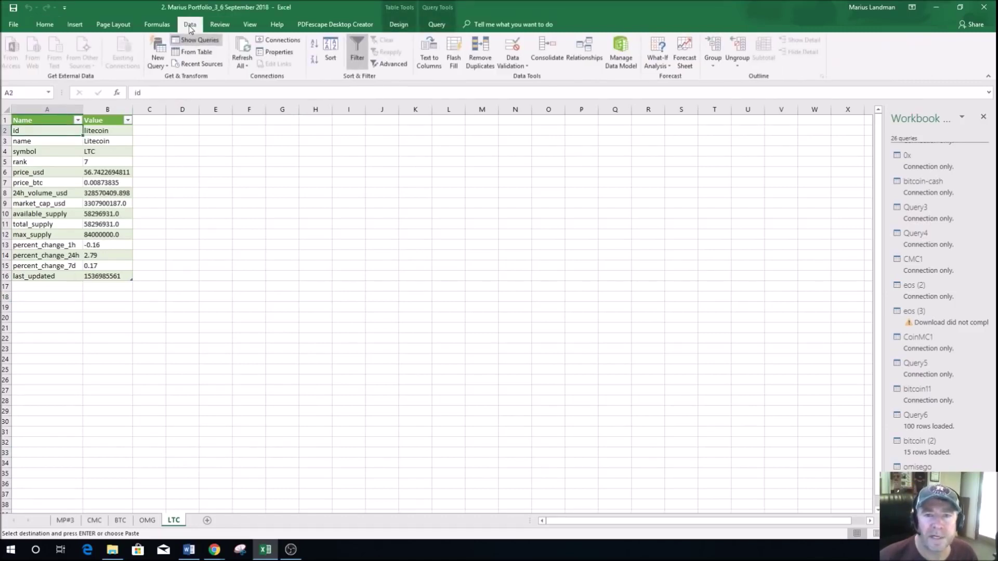
left_click(252, 69)
left_click(268, 127)
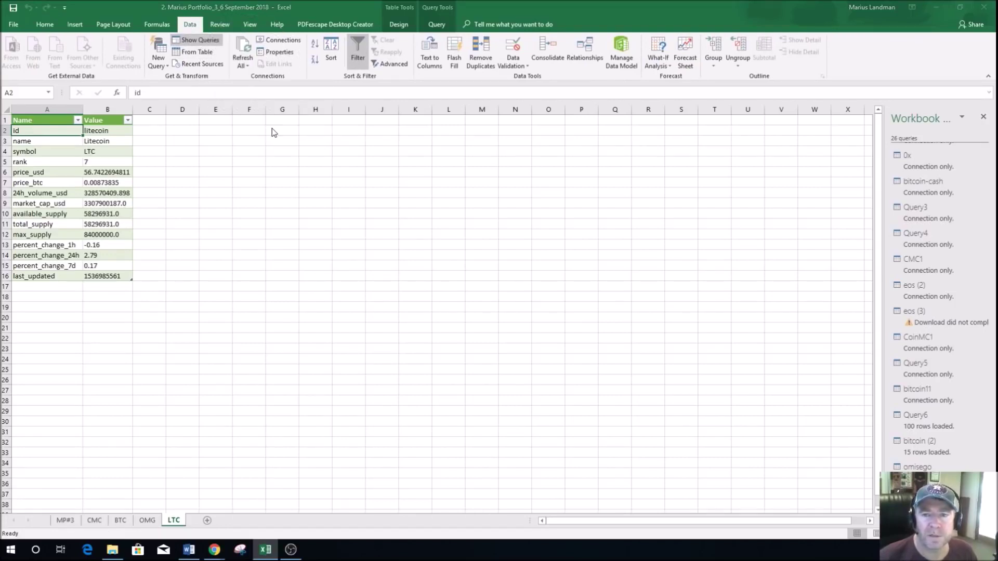
left_click(282, 196)
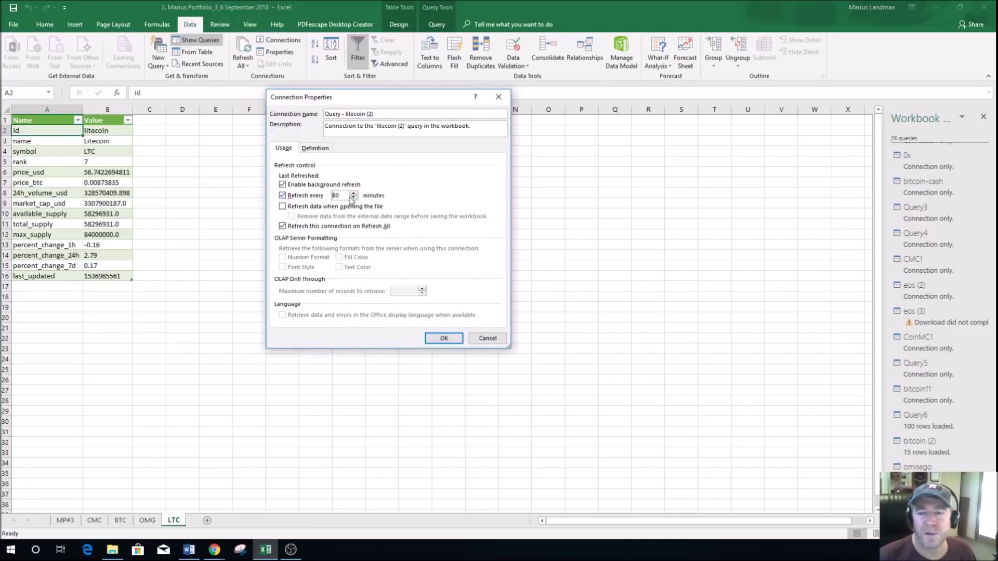
double_click(334, 196)
type("1")
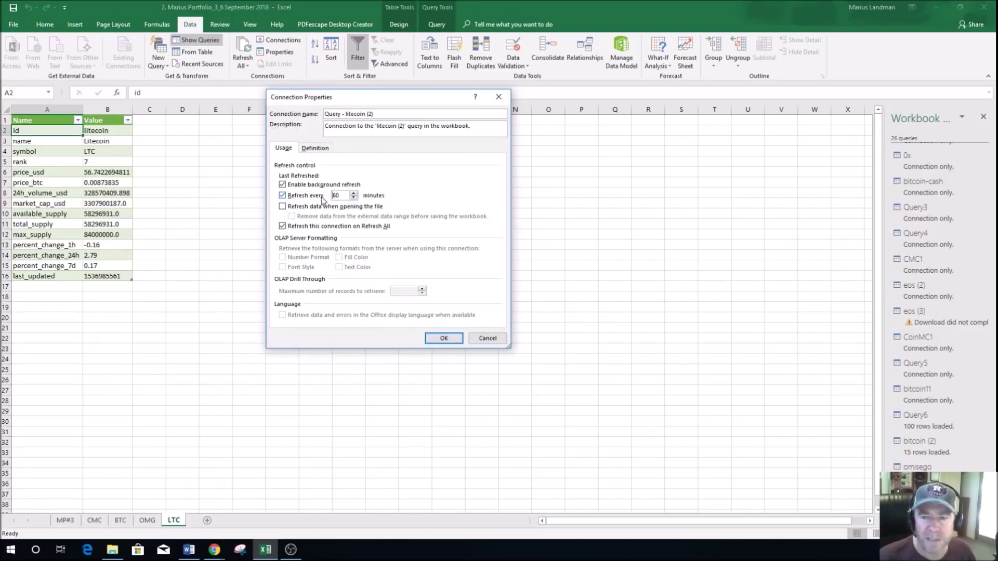
left_click(282, 206)
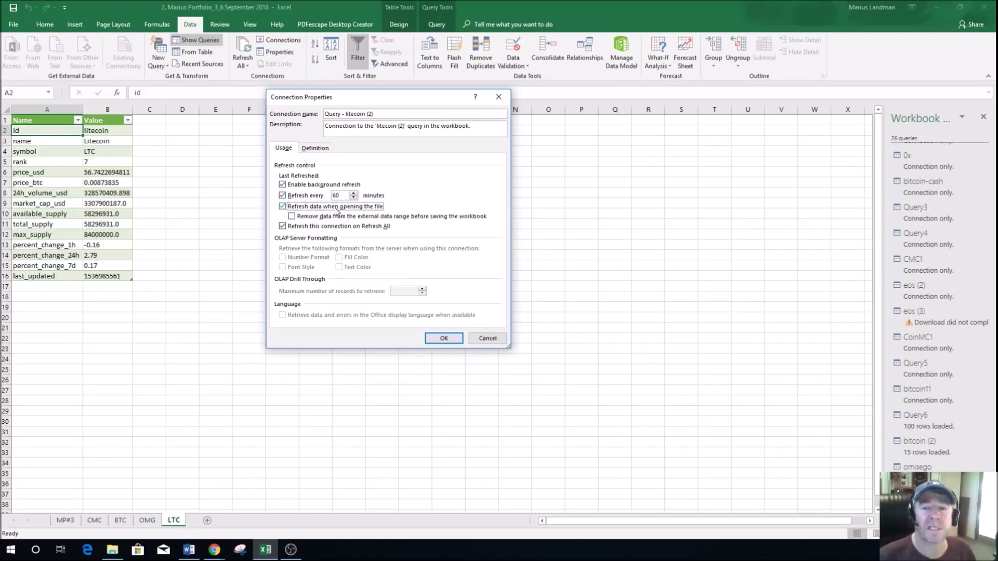
left_click(445, 339)
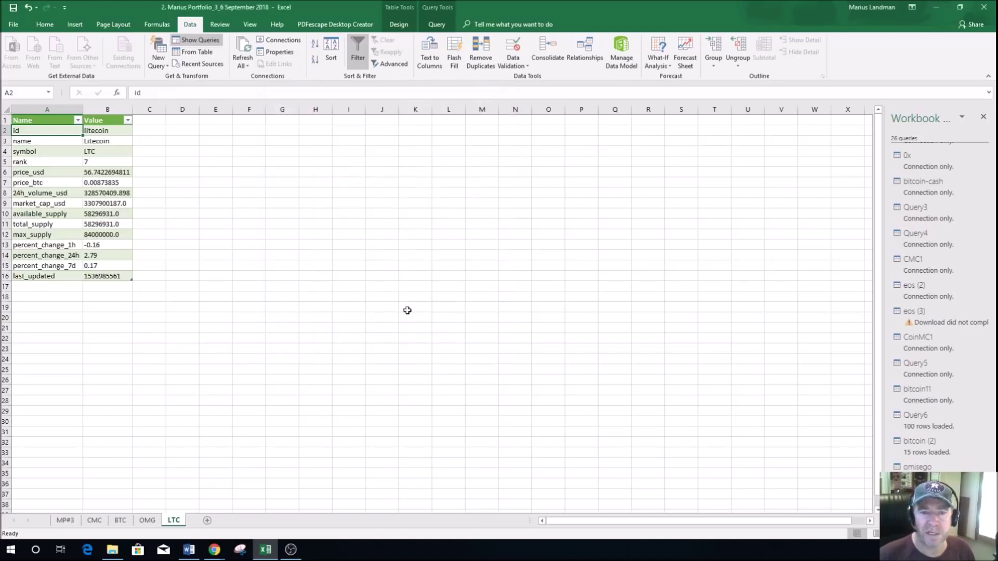
Check litecoin's price_usd in B6, then select LTC's 400-coin amount on MP#3
left_click(110, 172)
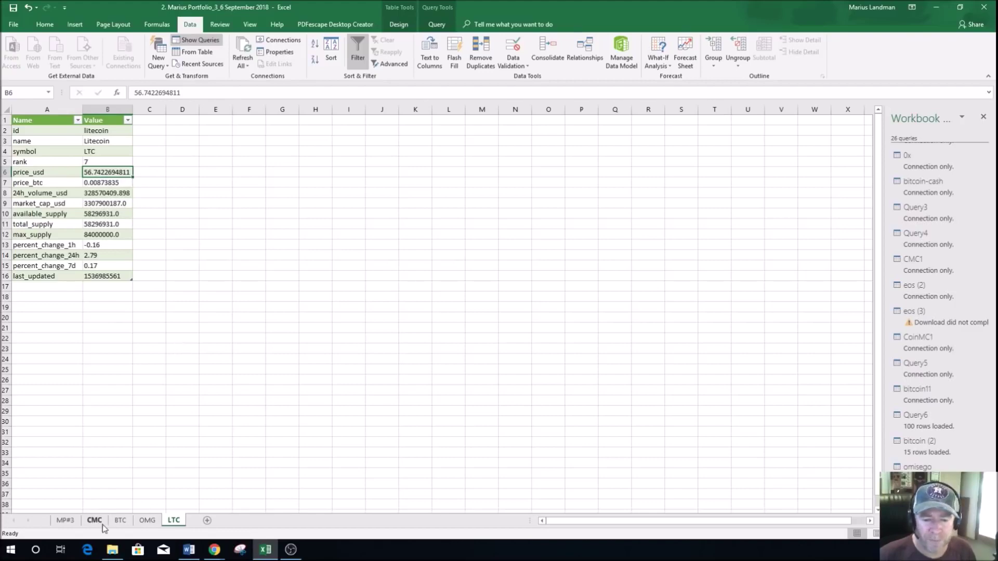
left_click(67, 521)
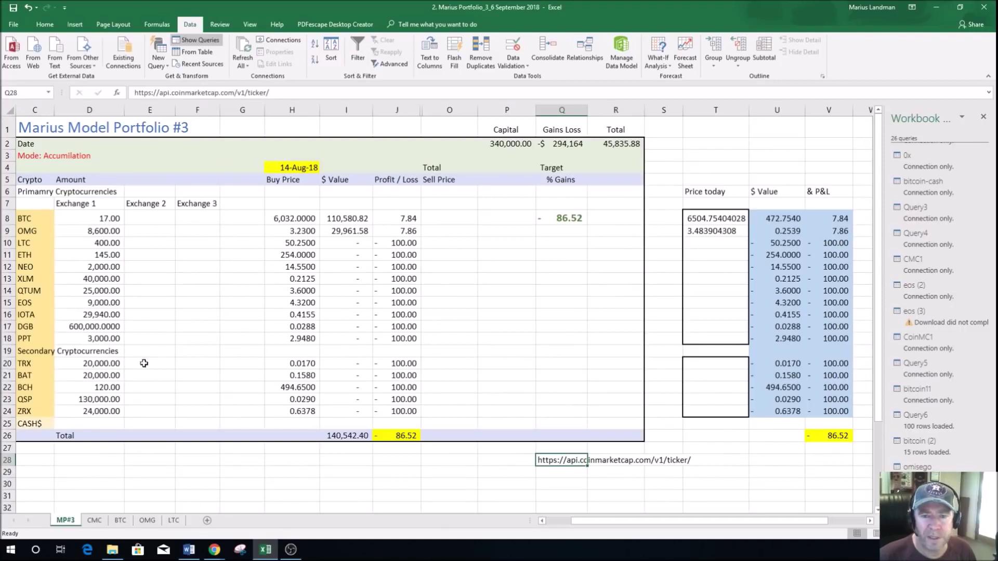
left_click(92, 243)
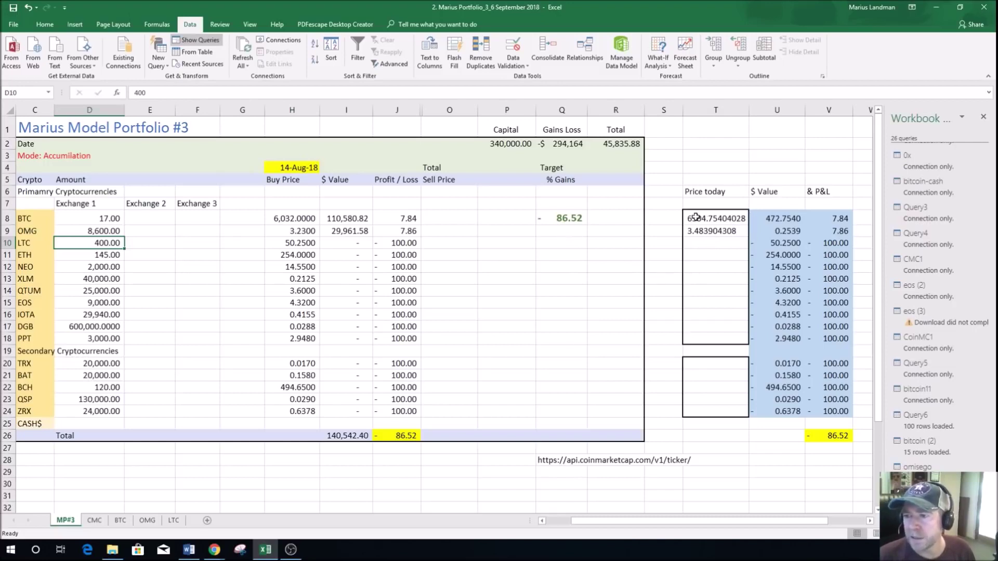
Fill the Price today ranges T8:T18 and T20:T24 light green
left_click_drag(715, 217, 716, 339)
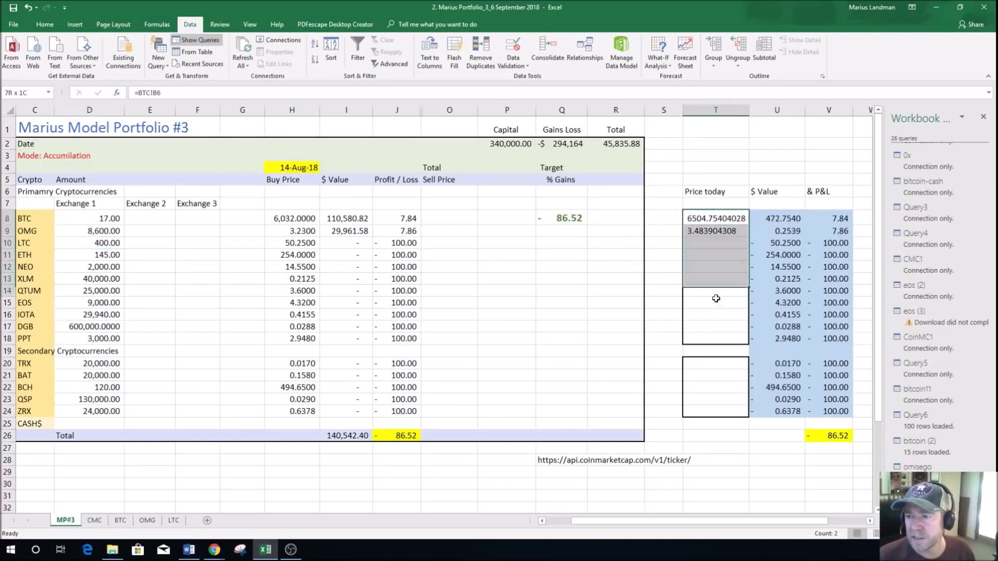
left_click(44, 24)
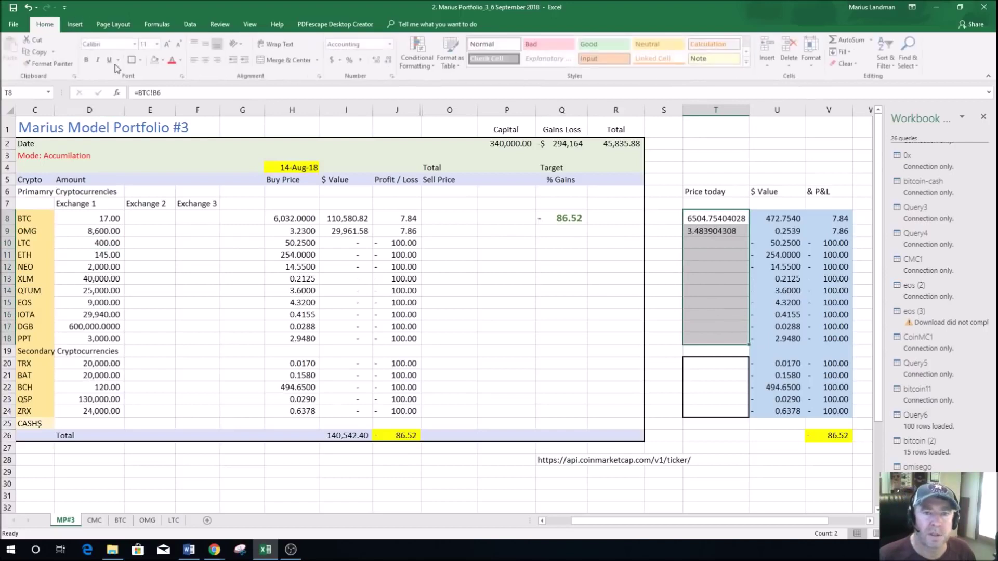
left_click(173, 61)
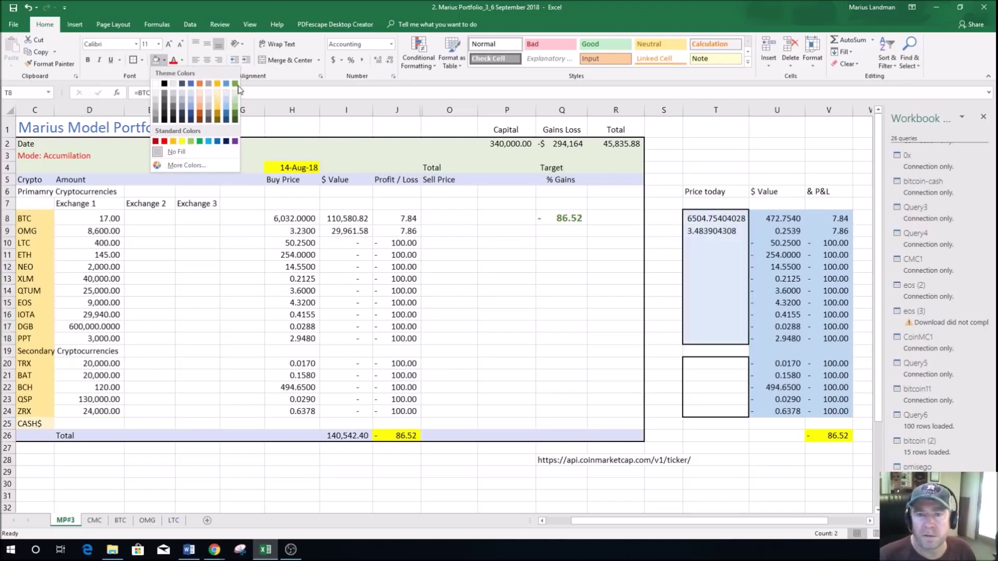
left_click(236, 100)
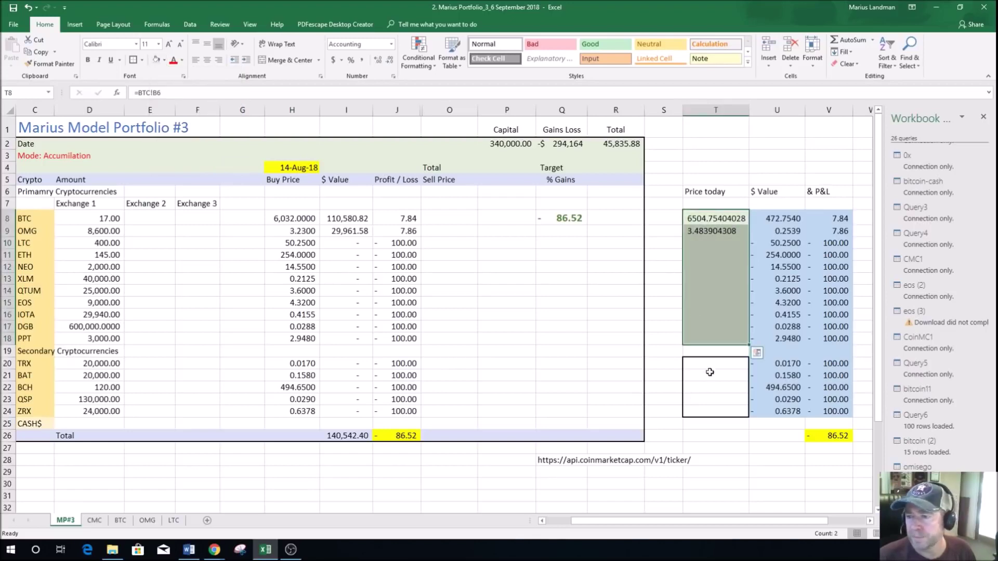
left_click_drag(705, 364, 704, 412)
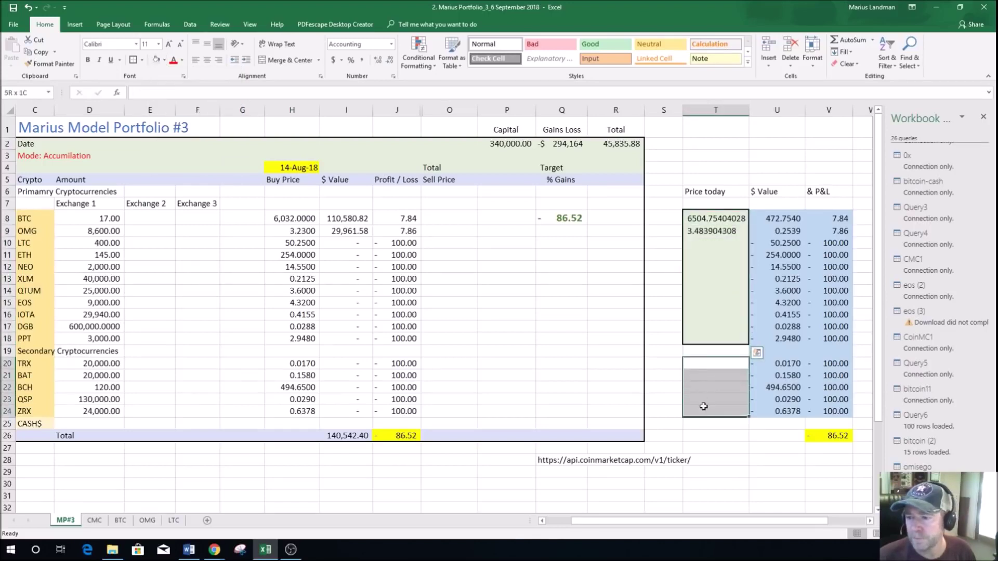
left_click(156, 60)
left_click(683, 155)
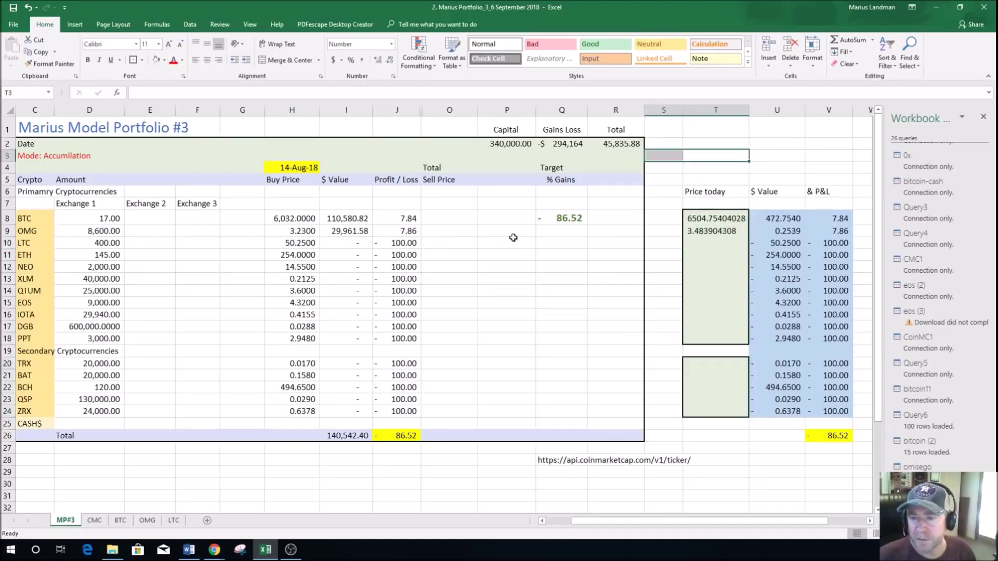
left_click(709, 242)
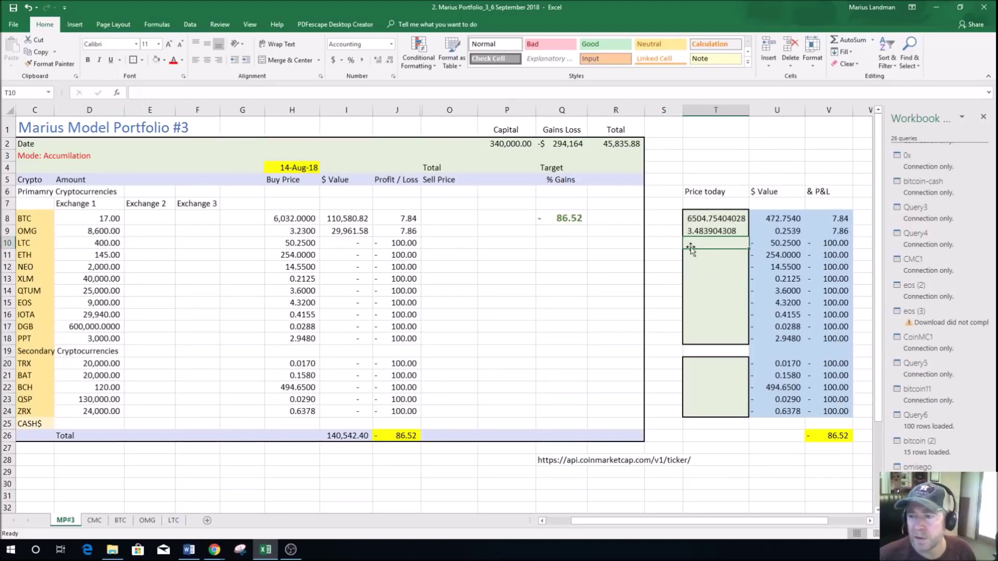
Link LTC's Price today in T10 to LTC!B6, pulling the live 56.74 price
left_click(155, 92)
type("=")
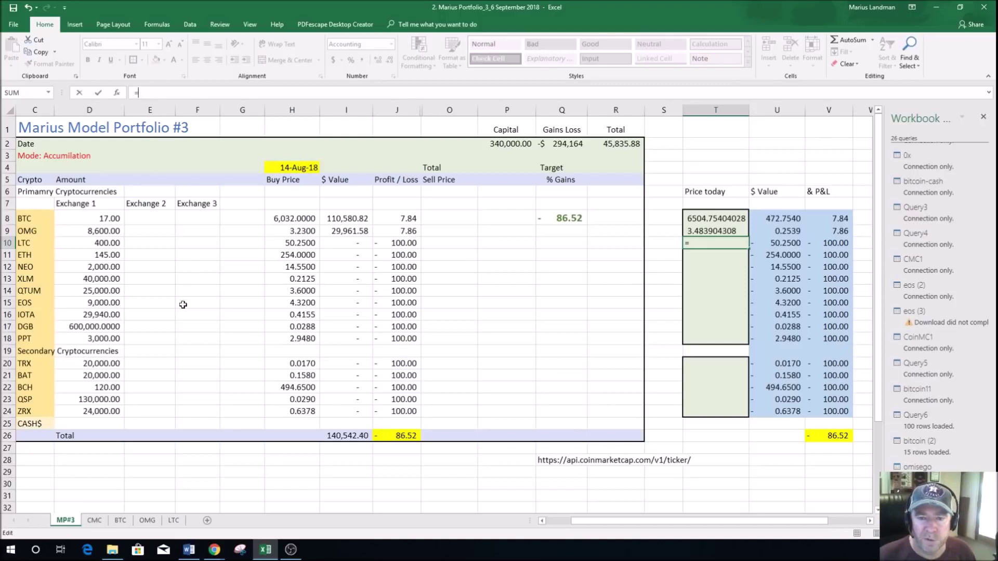
left_click(174, 521)
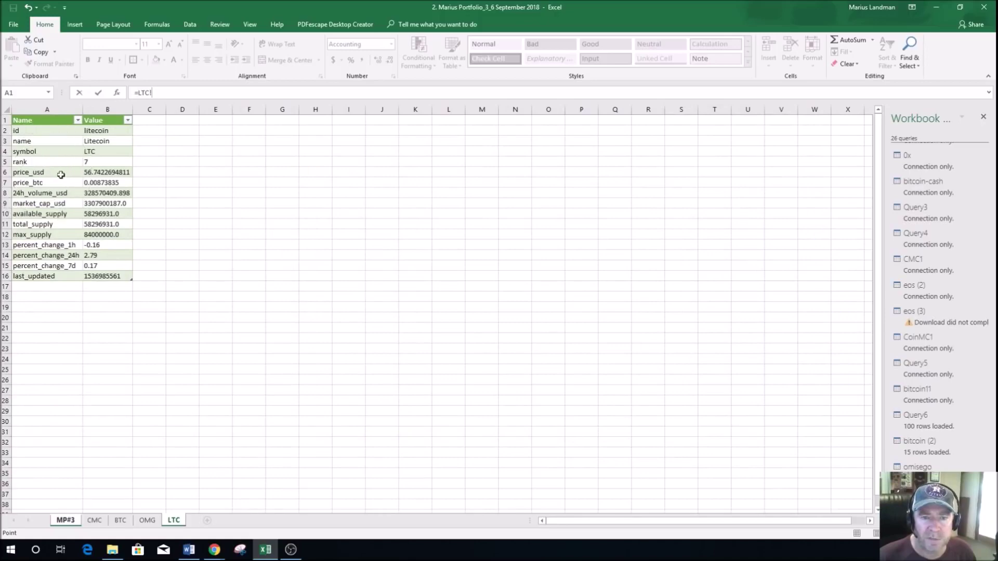
left_click(104, 173)
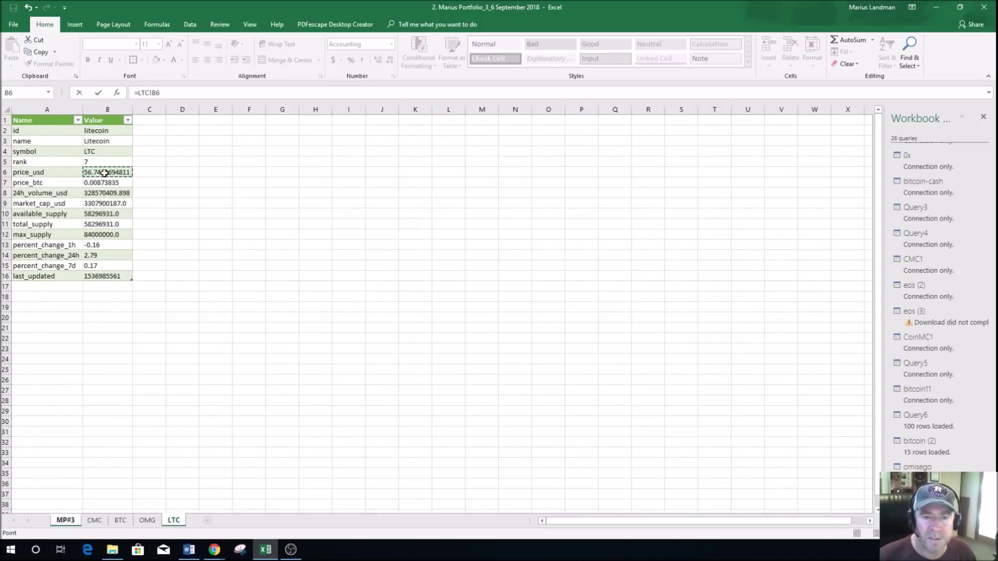
key("Return")
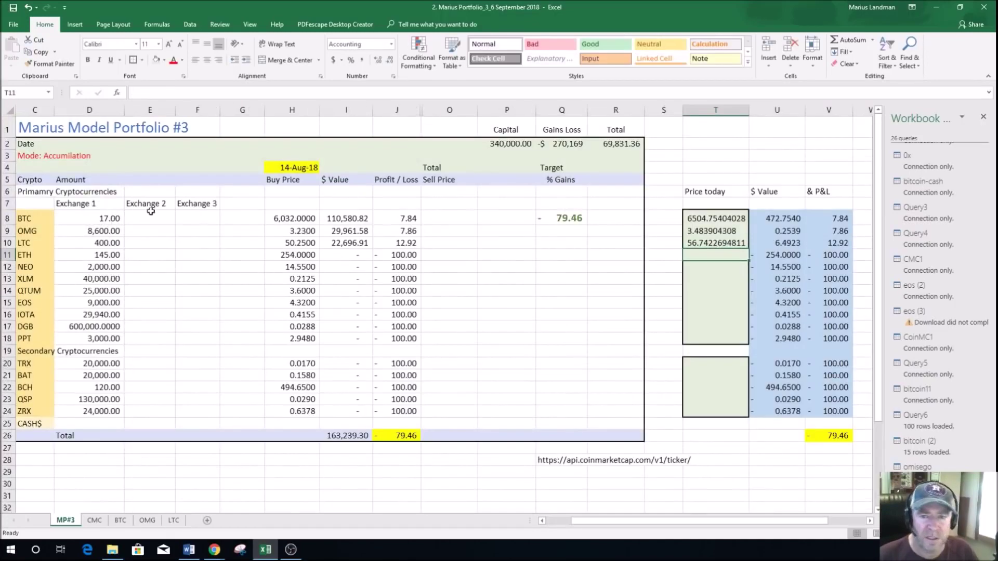
left_click(667, 266)
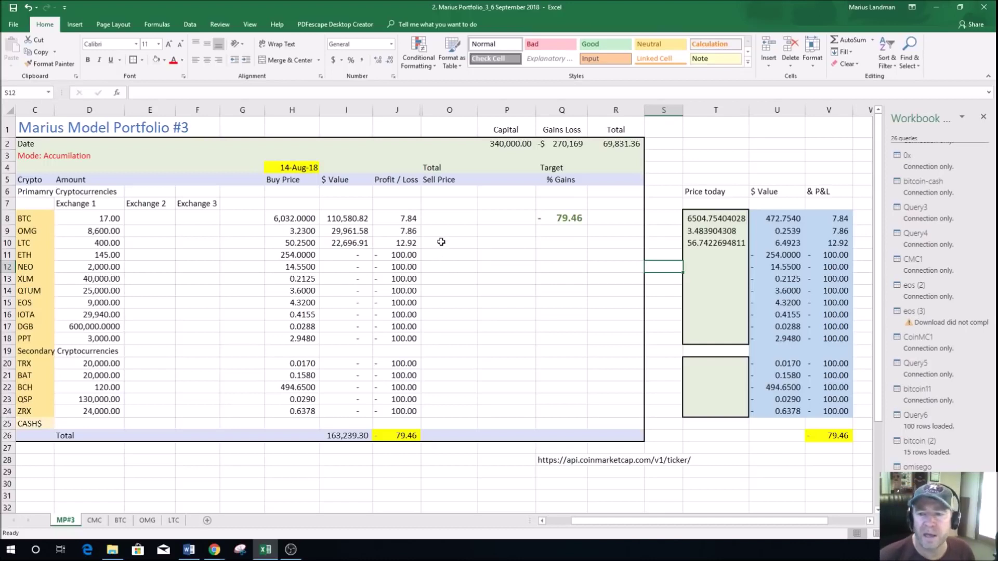
left_click(441, 242)
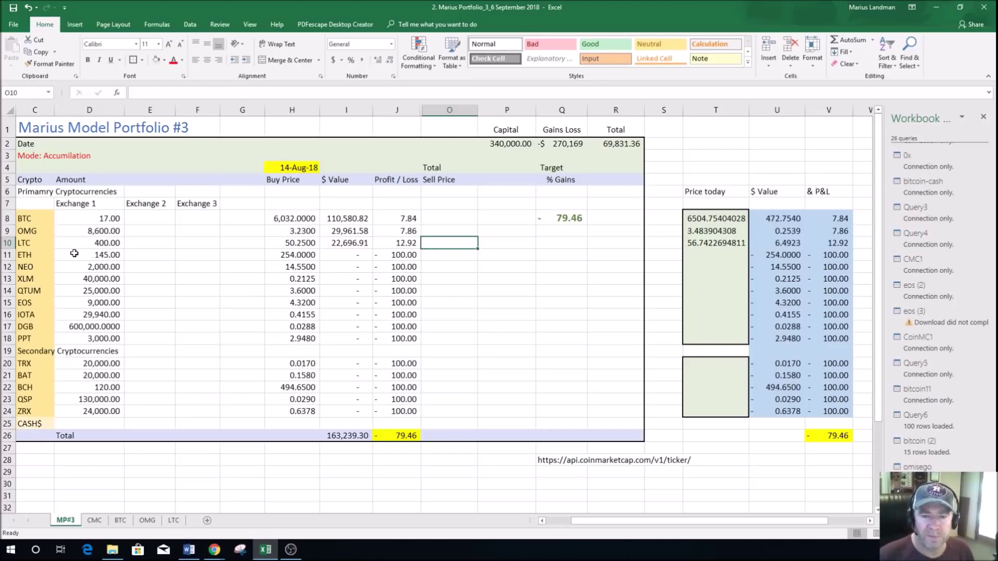
Look up ethereum's coin id on the CMC sheet and return to MP#3
left_click(93, 521)
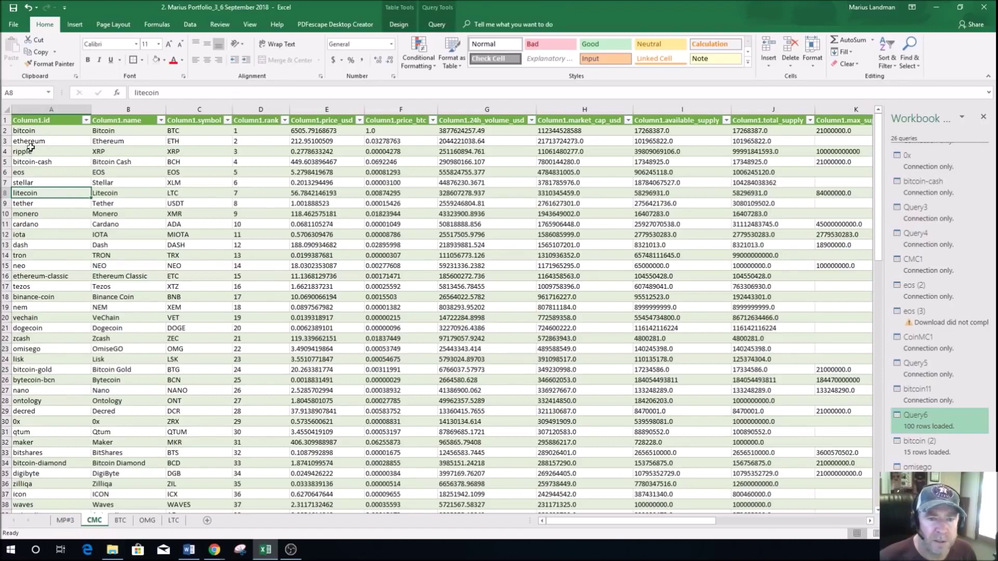
left_click(50, 141)
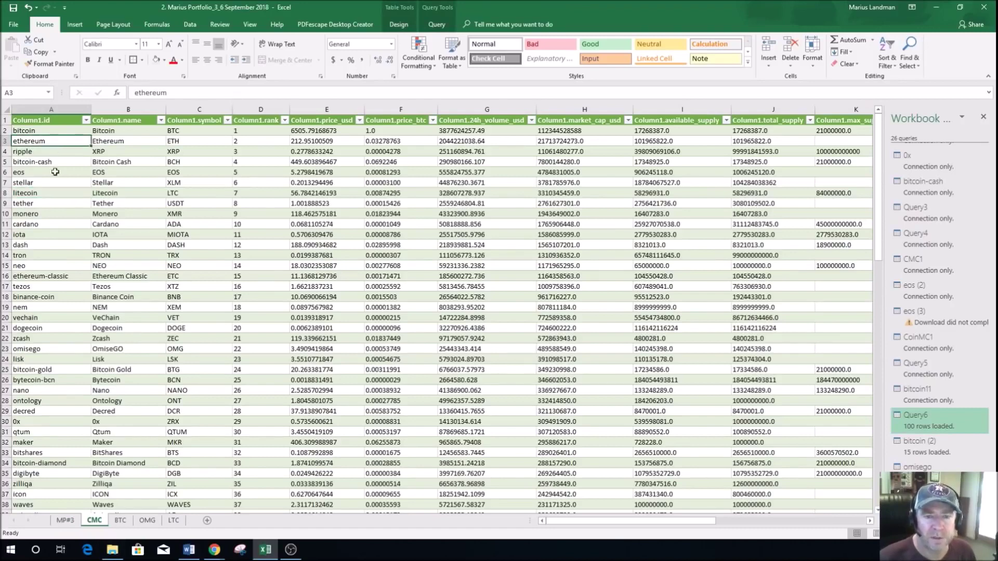
left_click(66, 520)
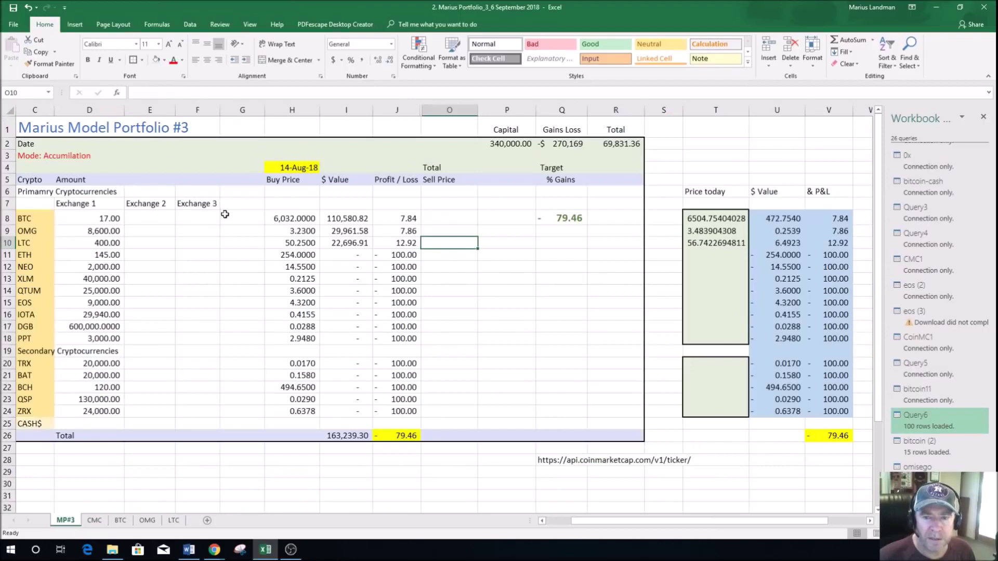
left_click(190, 24)
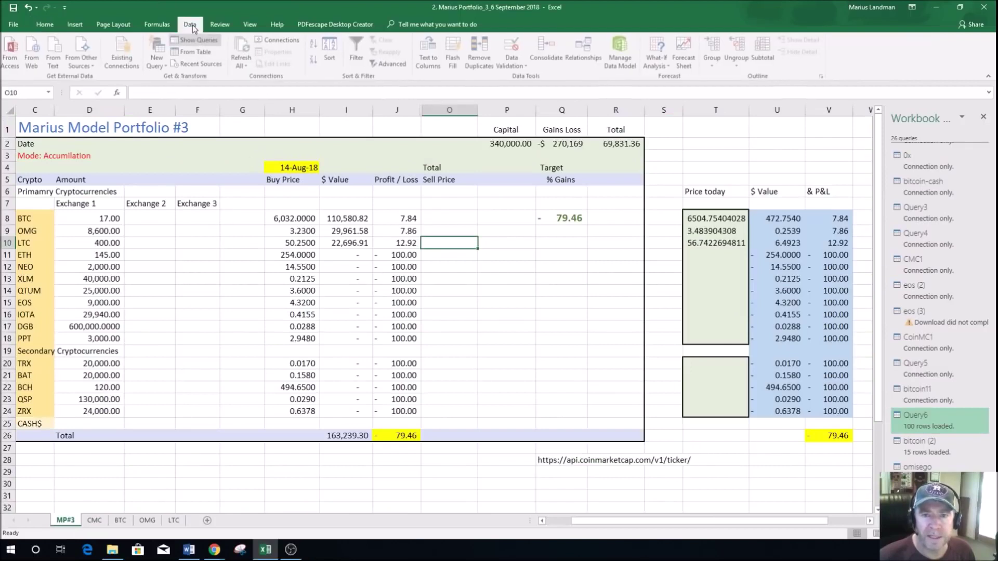
left_click(160, 63)
mouse_move(200, 175)
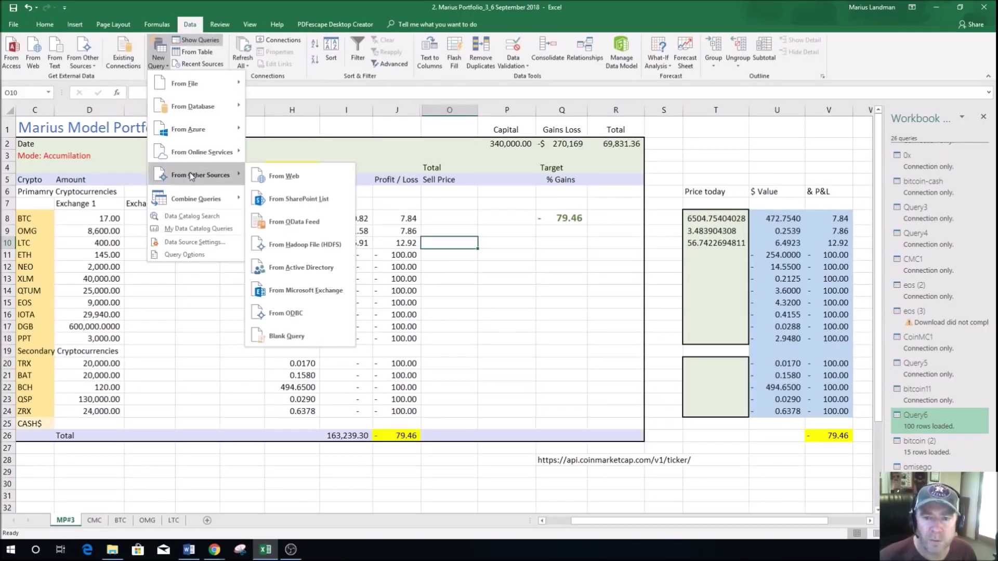
left_click(286, 179)
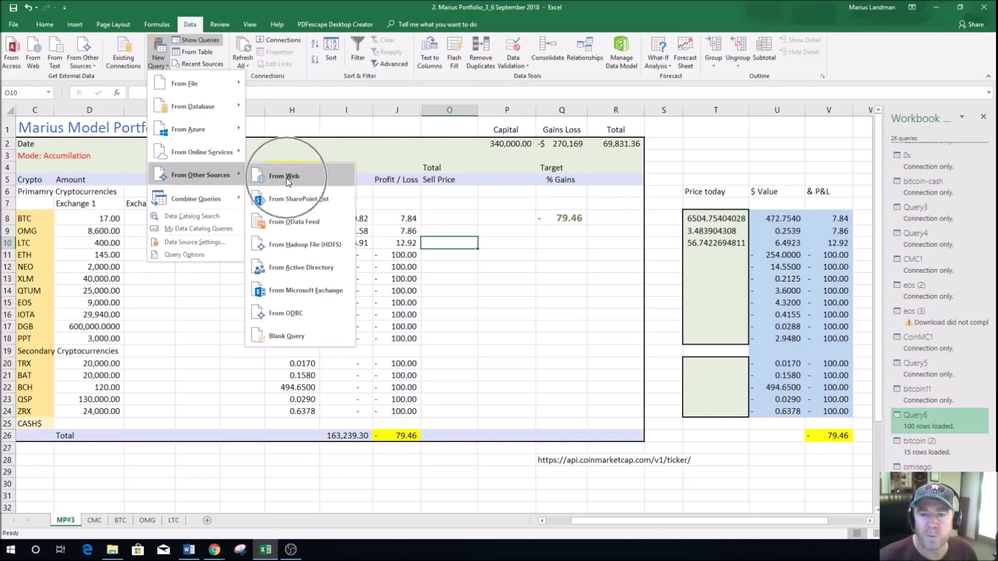
Copy the ticker URL from Q28 and paste it into a new From Web import
left_click(546, 460)
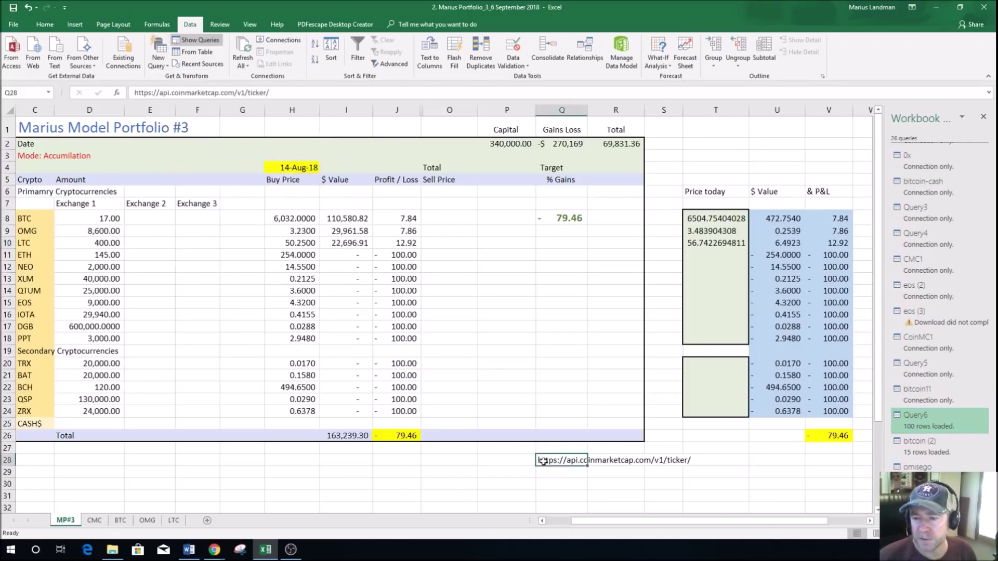
right_click(544, 460)
left_click(569, 260)
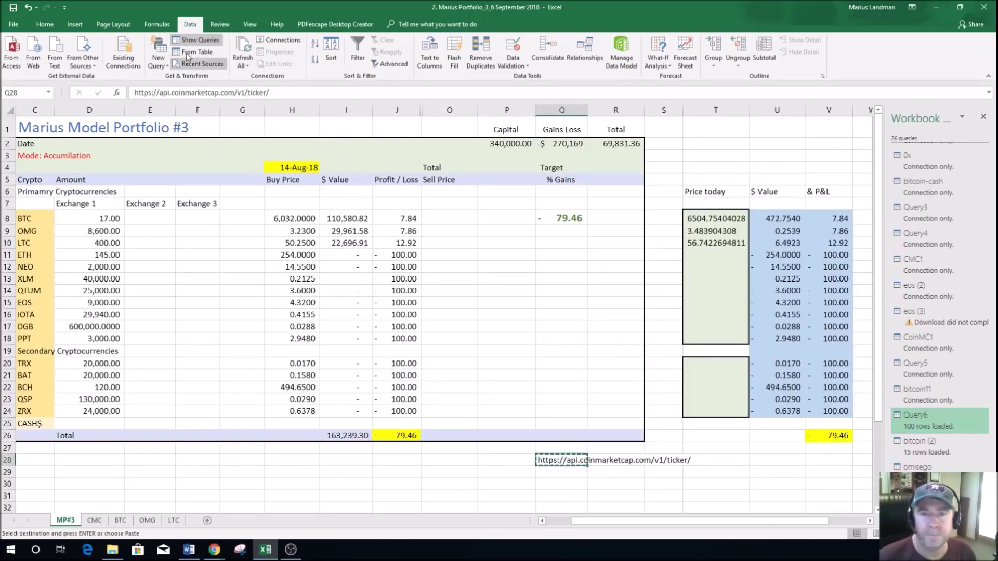
left_click(165, 66)
mouse_move(199, 175)
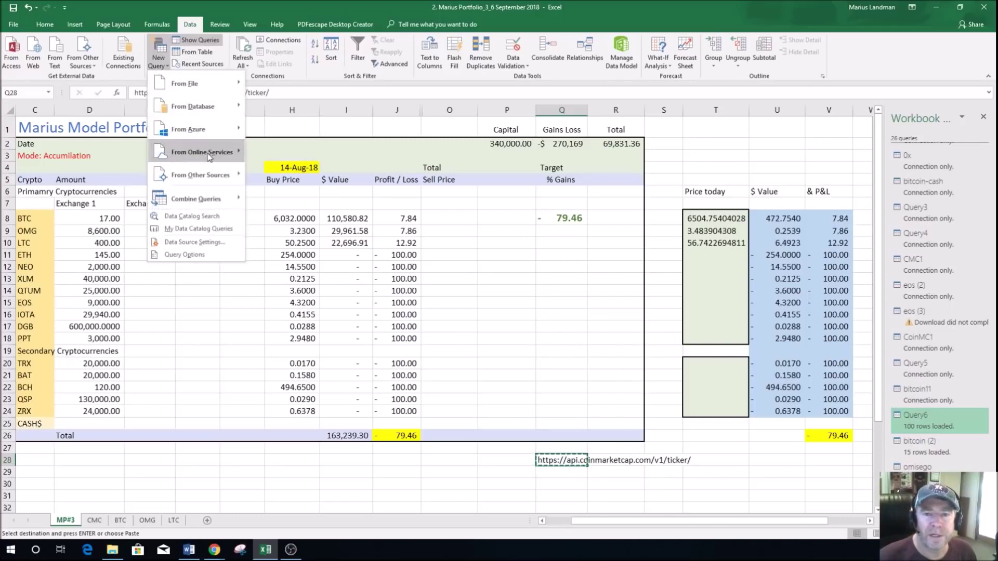
left_click(284, 177)
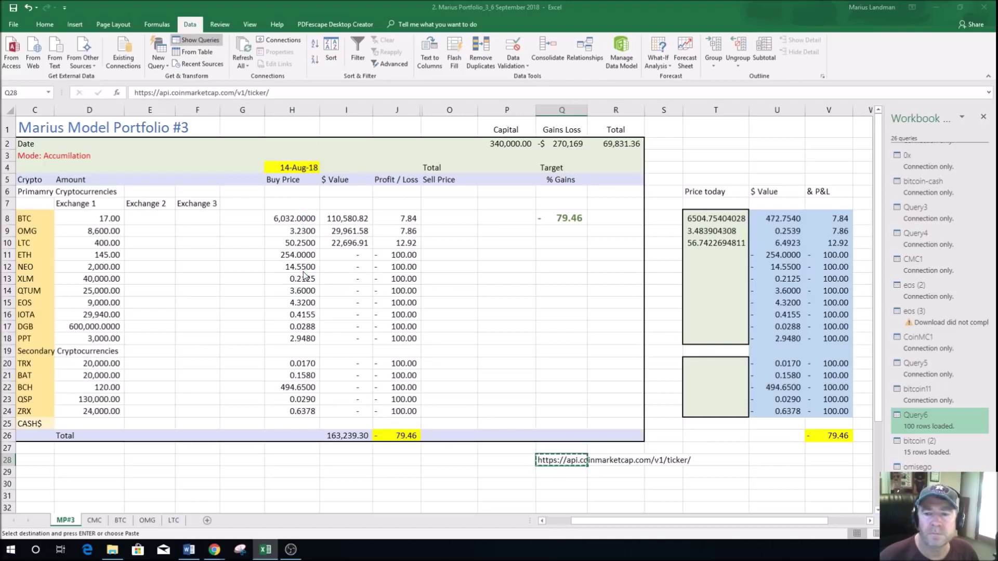
key("ctrl+v")
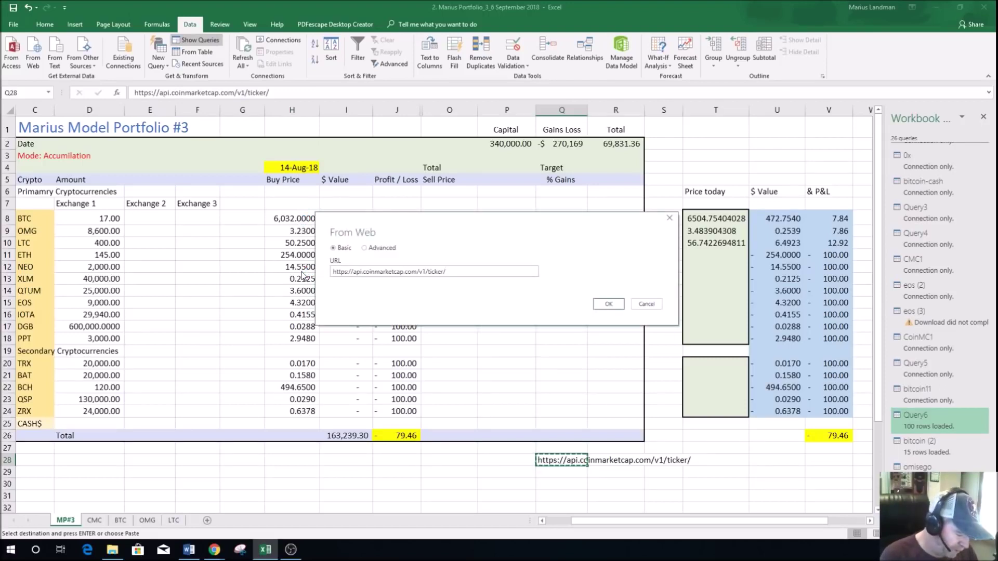
type("ET")
type("H")
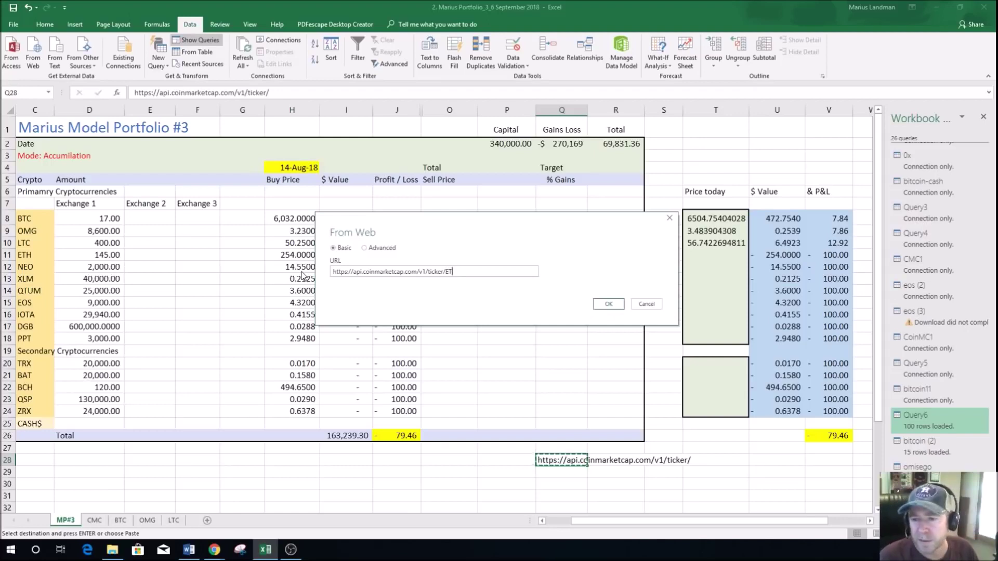
End the ticker URL with 'ethereum' and fetch it as a new ethereum query
key("BackSpace")
key("BackSpace")
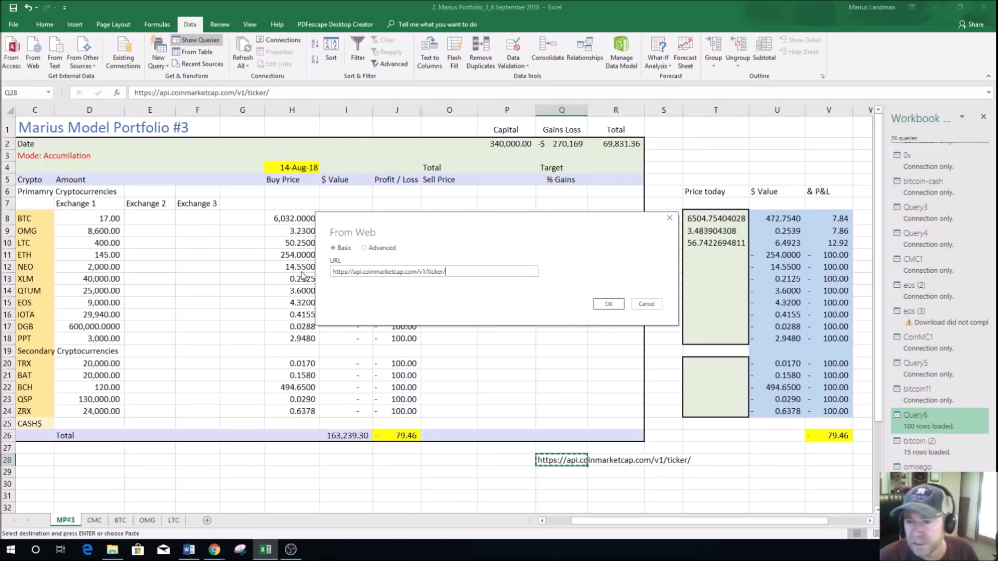
type("ether")
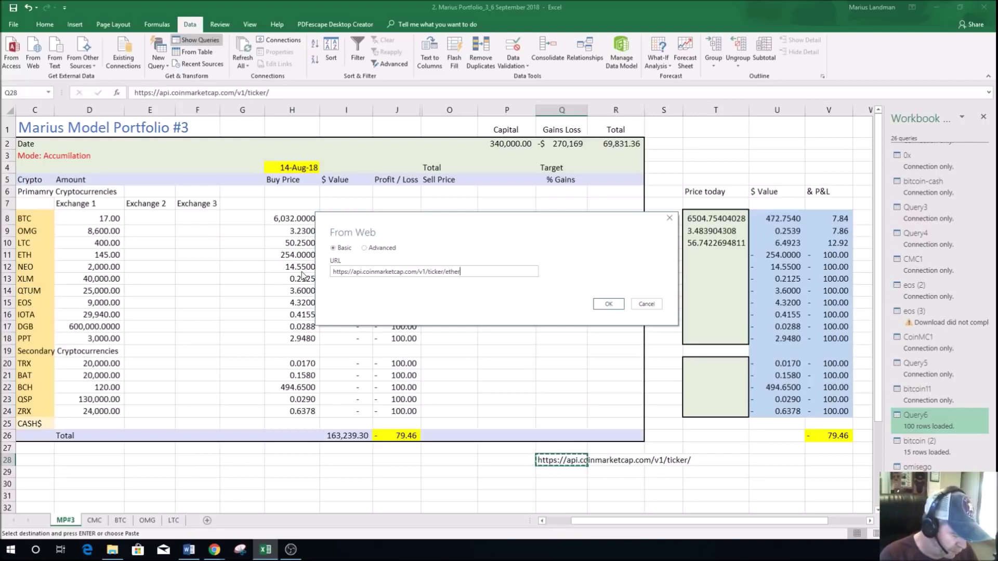
type("eum")
key("Return")
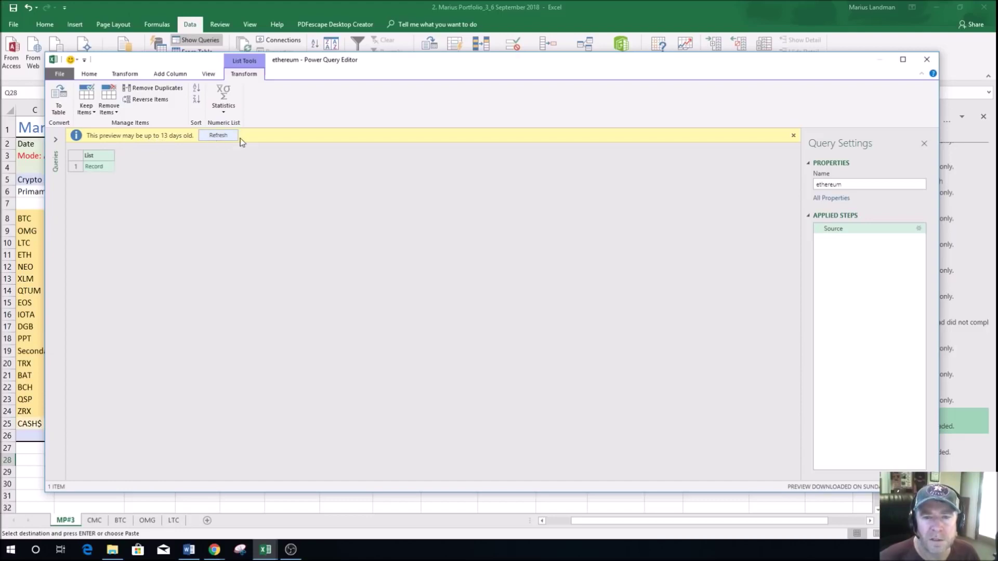
Convert the ethereum record into a Name/Value table and load it onto Sheet20
left_click(94, 166)
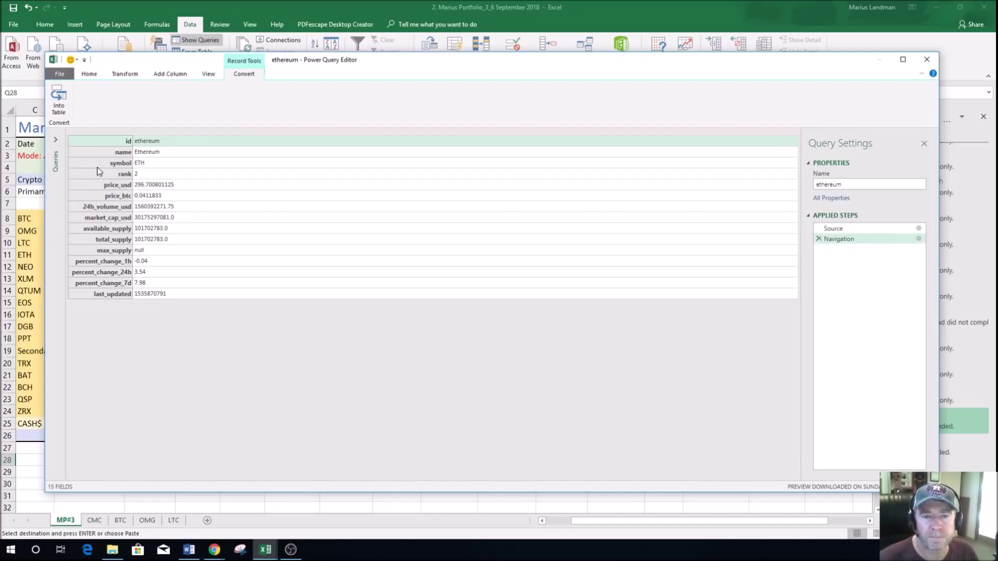
left_click(59, 102)
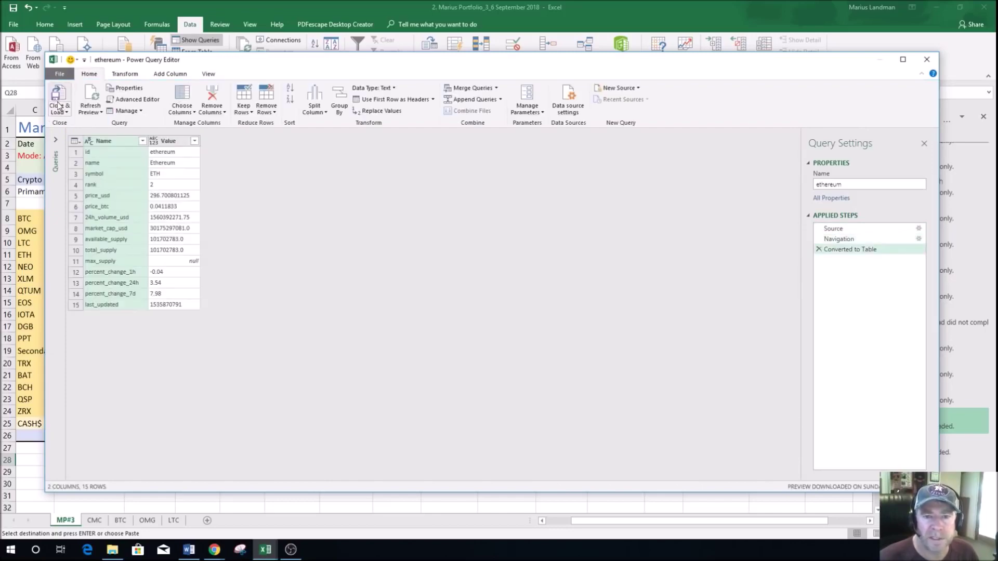
left_click(60, 101)
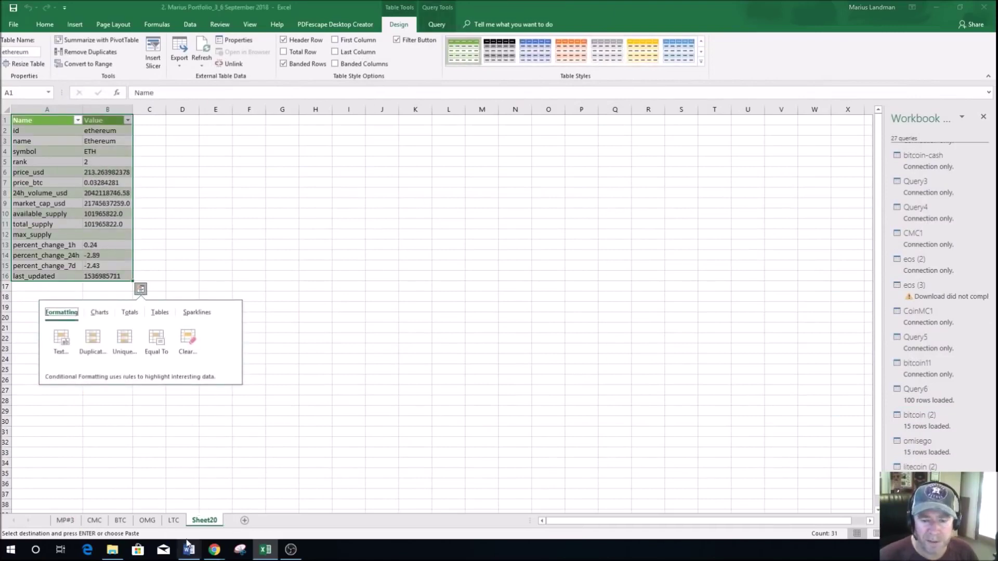
Rename the new Sheet20 tab to ETH
right_click(206, 520)
left_click(231, 422)
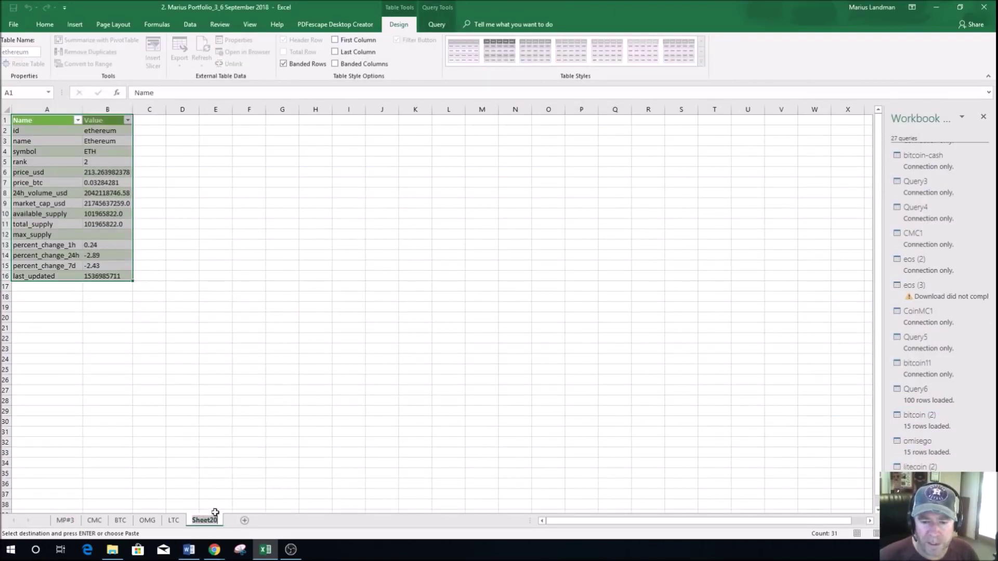
type("ETH")
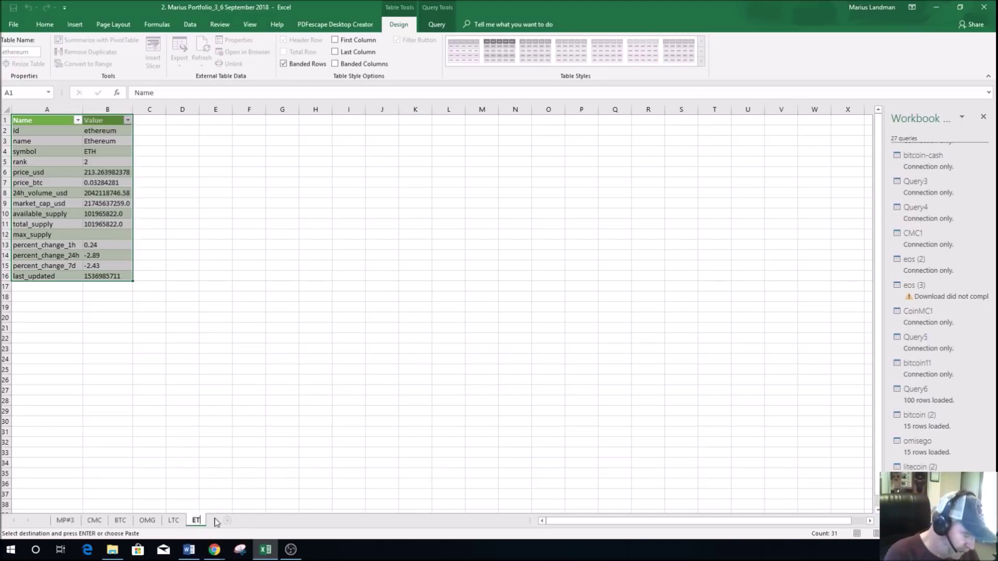
left_click(216, 463)
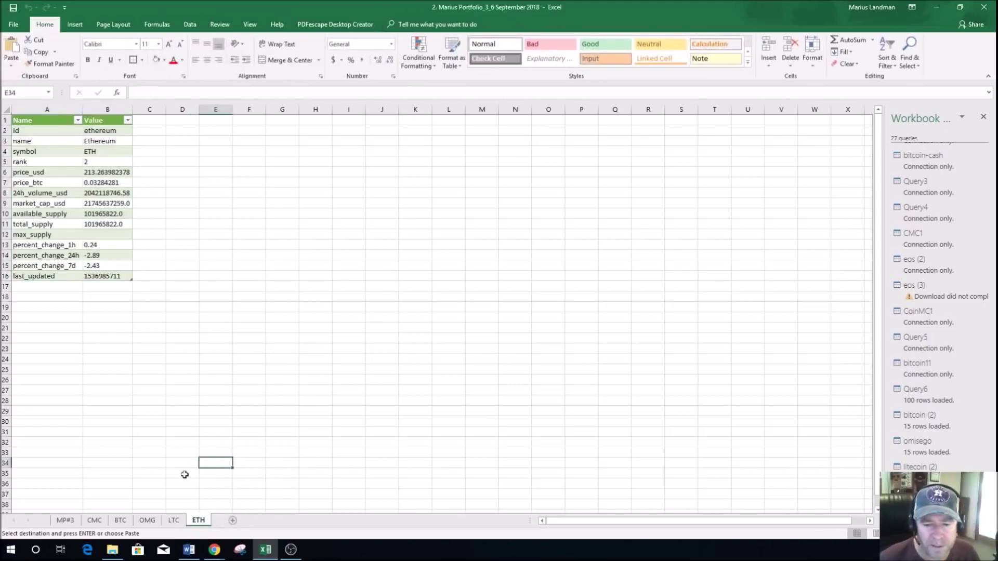
Set the ethereum connection to refresh every 60 minutes and when the file opens
left_click(60, 142)
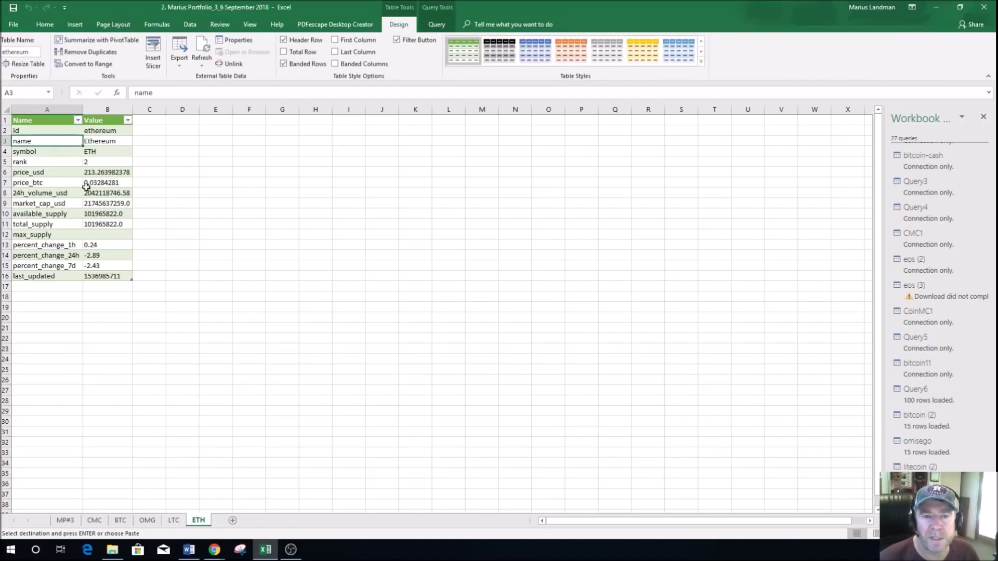
left_click(203, 66)
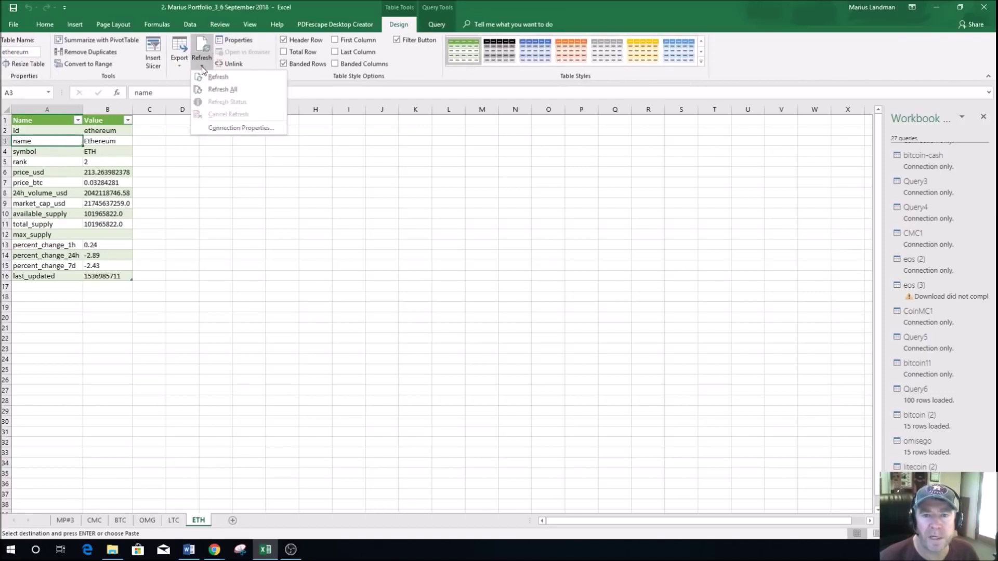
left_click(236, 133)
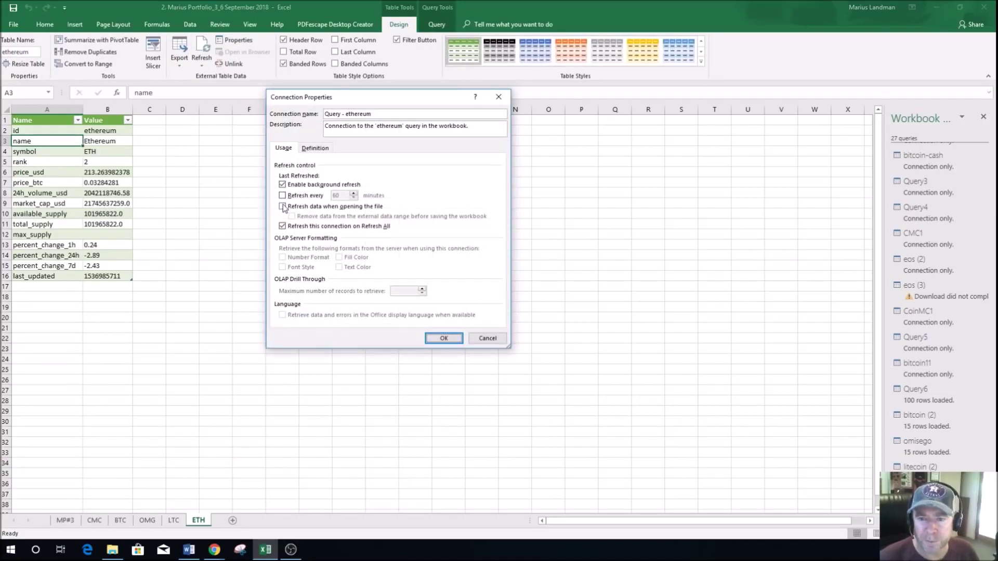
left_click(283, 196)
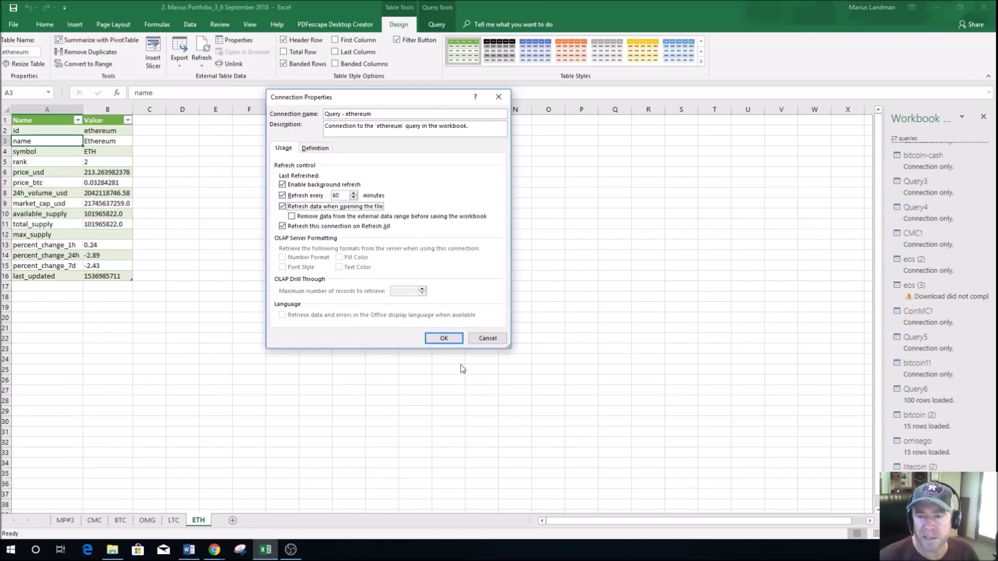
left_click(442, 339)
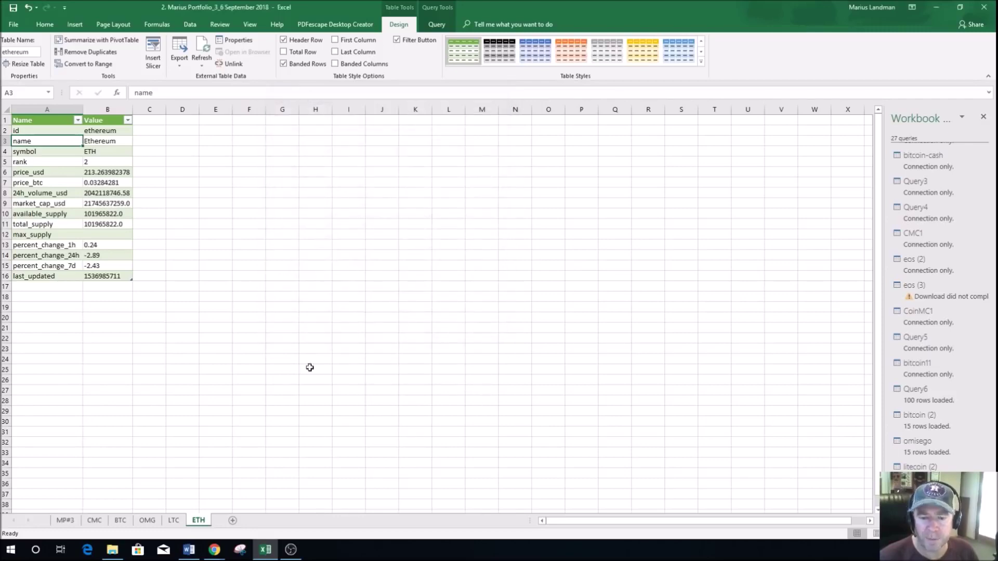
Back on MP#3, review ETH's dollar value and profit/loss formulas in I11 and J11
left_click(64, 519)
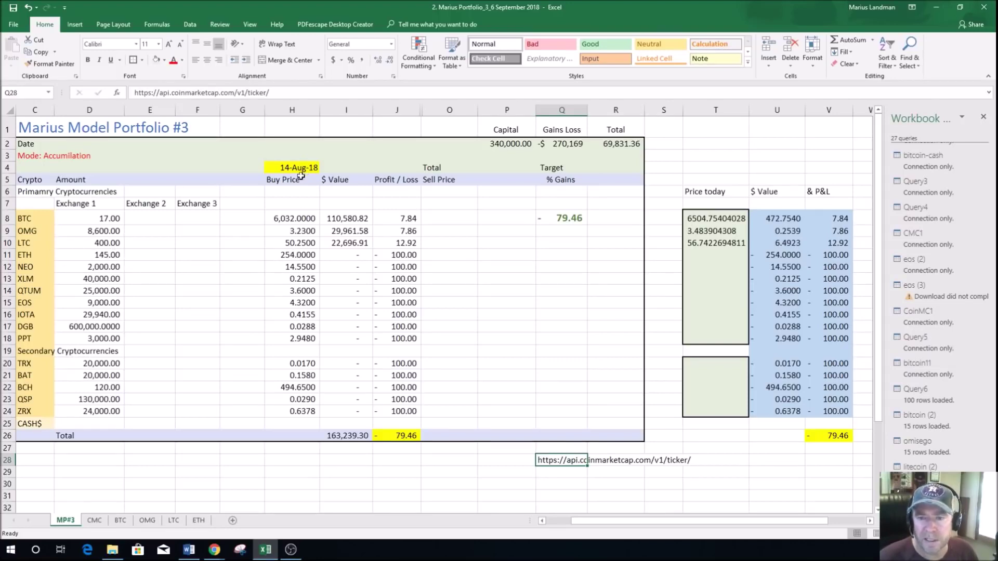
left_click(350, 258)
left_click(406, 255)
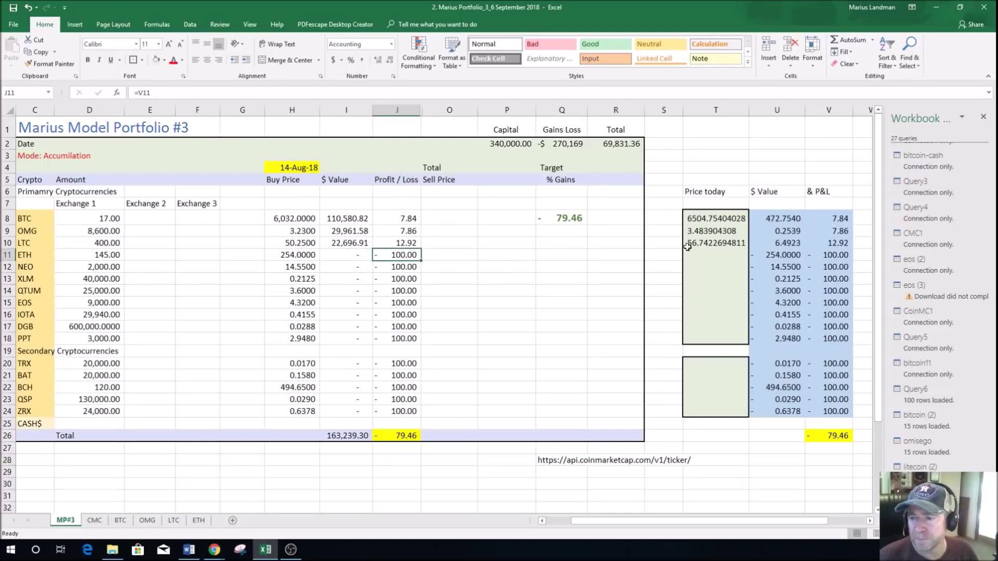
Link Ethereum's price today in T11 to B6 on the ETH sheet, showing 213.26
left_click(713, 256)
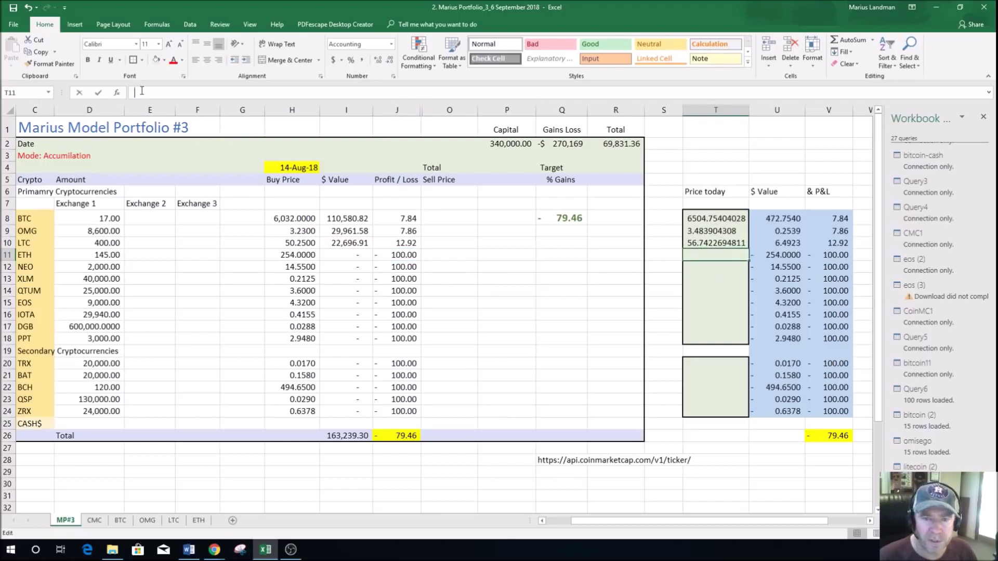
type("=")
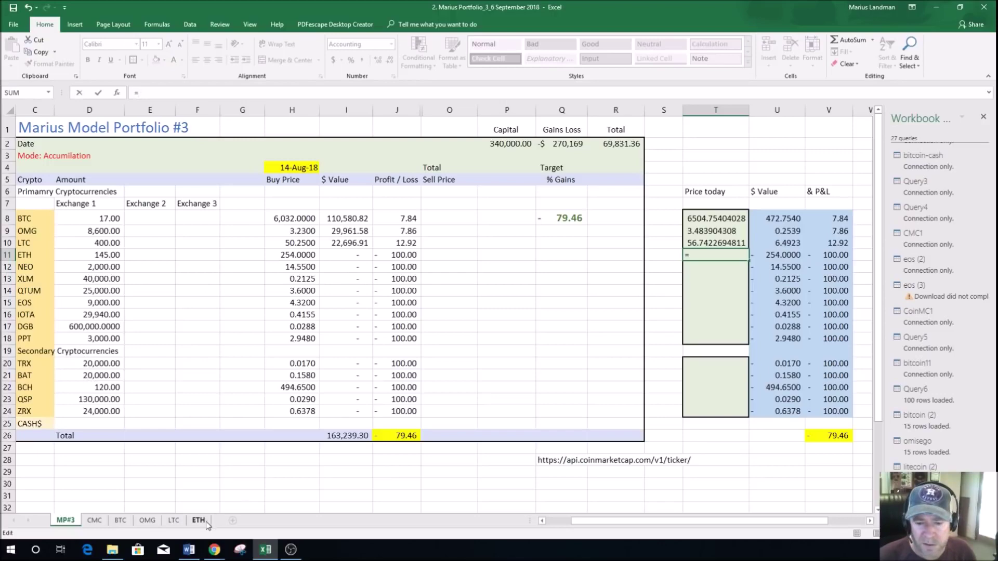
left_click(199, 520)
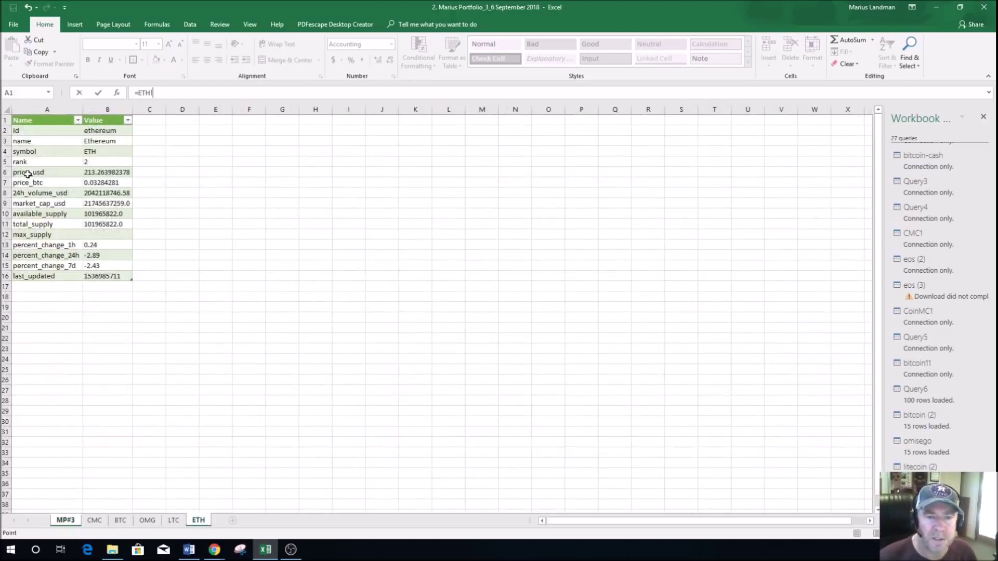
left_click(99, 173)
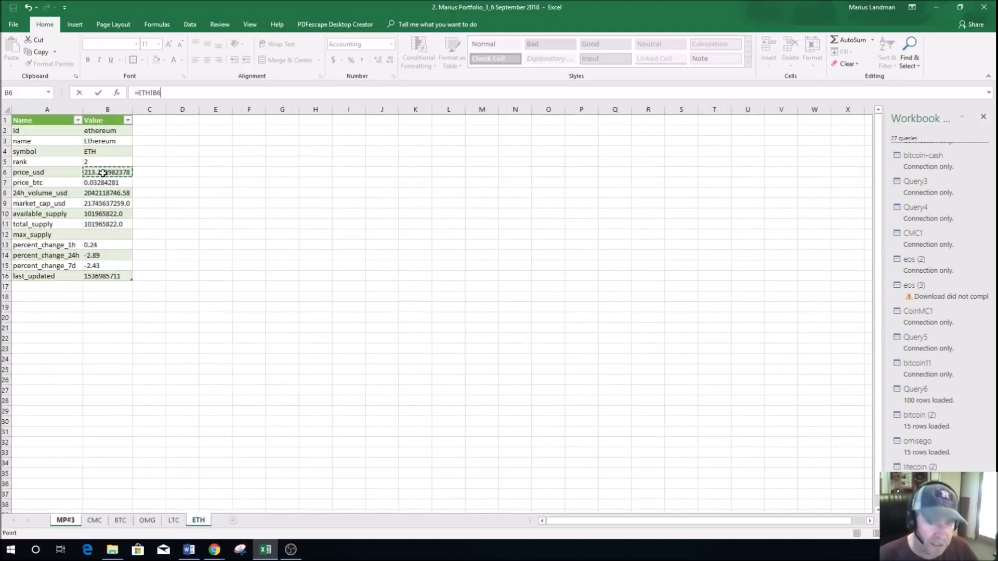
key("Return")
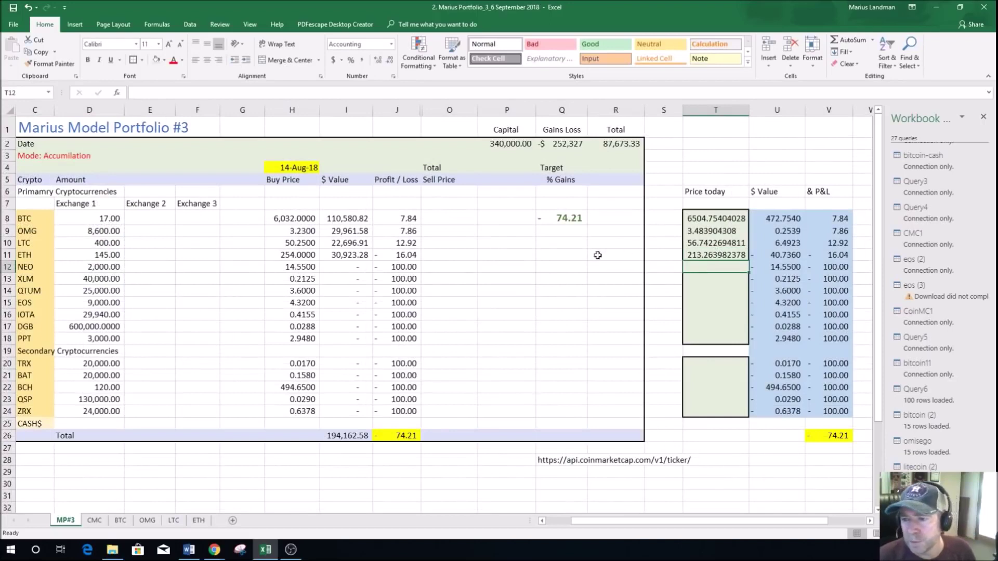
left_click(434, 255)
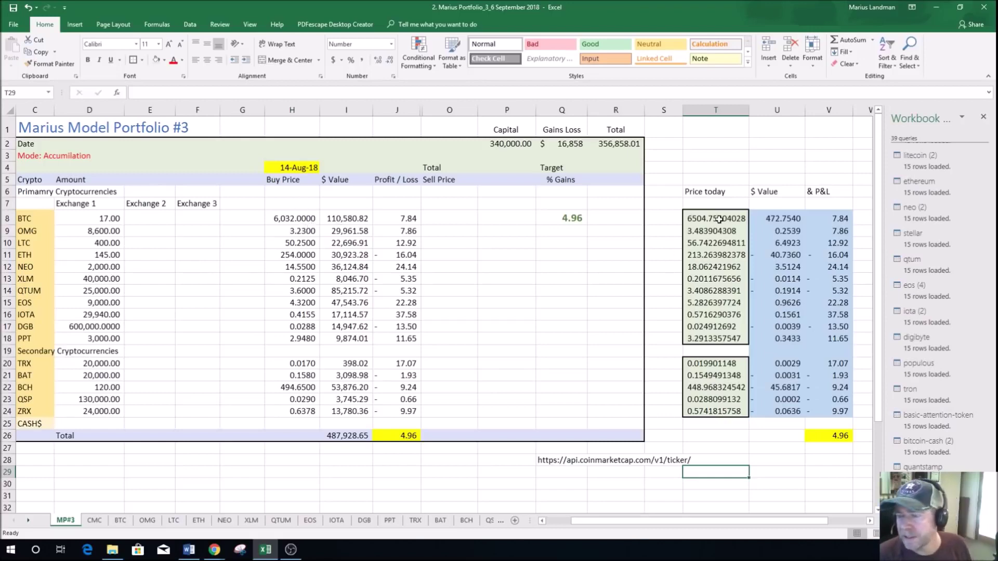
Check the LTC price formula in T10 and the 4.96 target gains figure
left_click(711, 244)
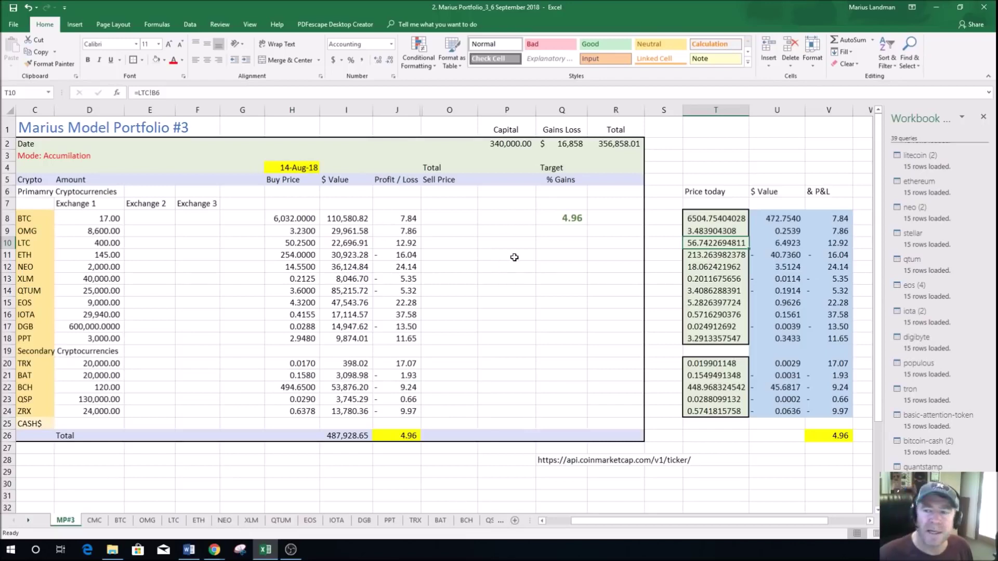
left_click(567, 219)
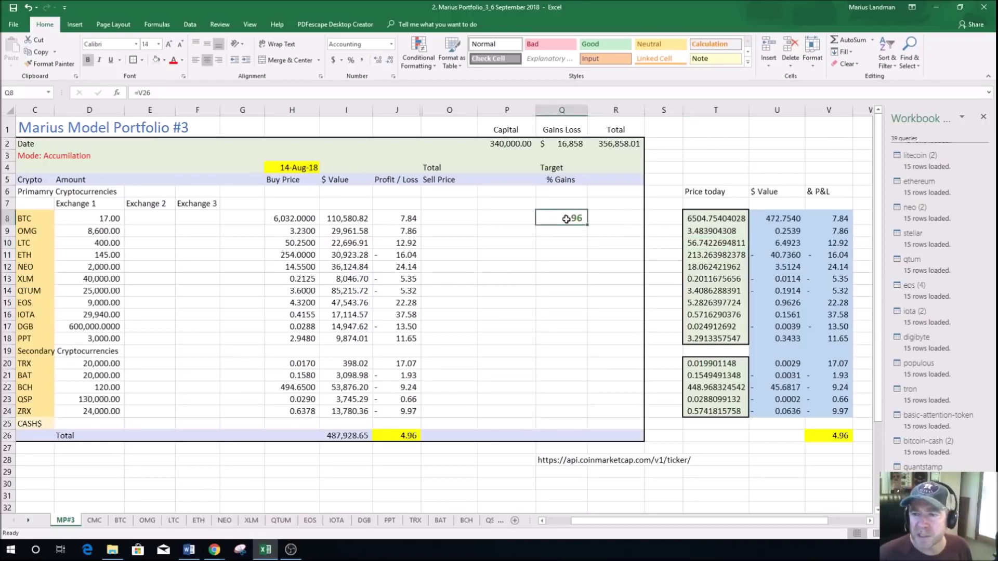
Replace Capital's fixed 340000 in P2 with =I26 and check the gains formula
left_click(507, 145)
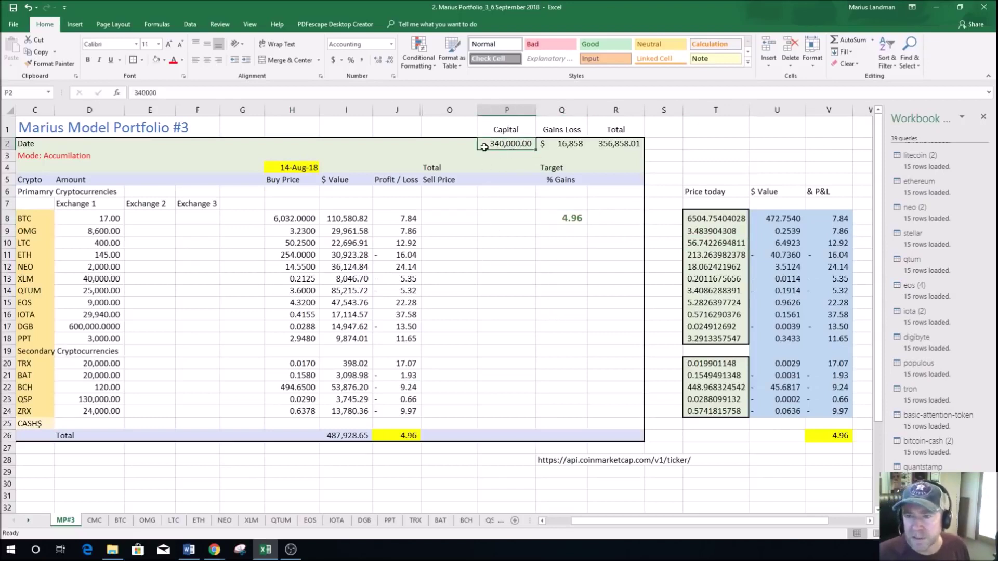
left_click_drag(160, 93, 129, 93)
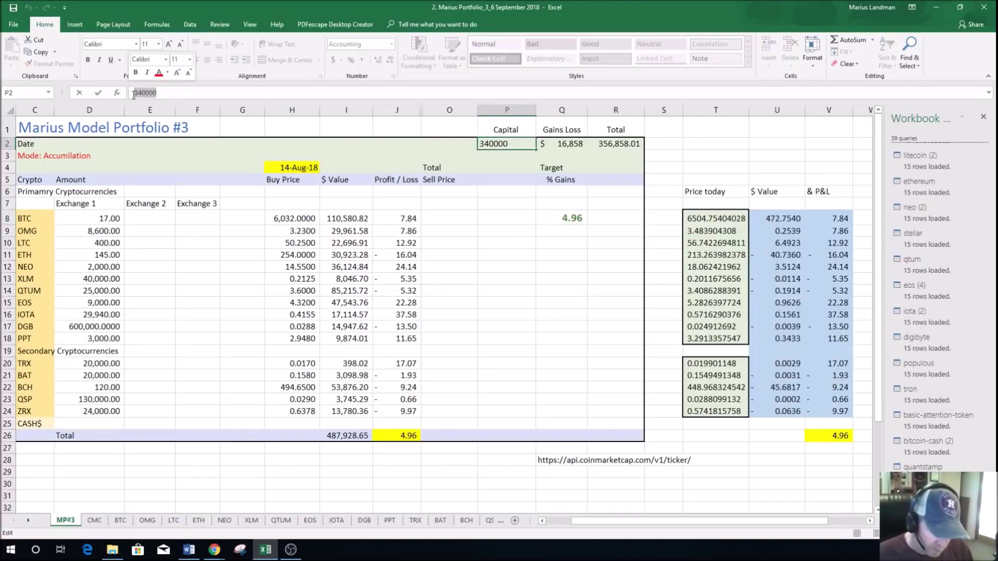
type("=")
left_click(356, 436)
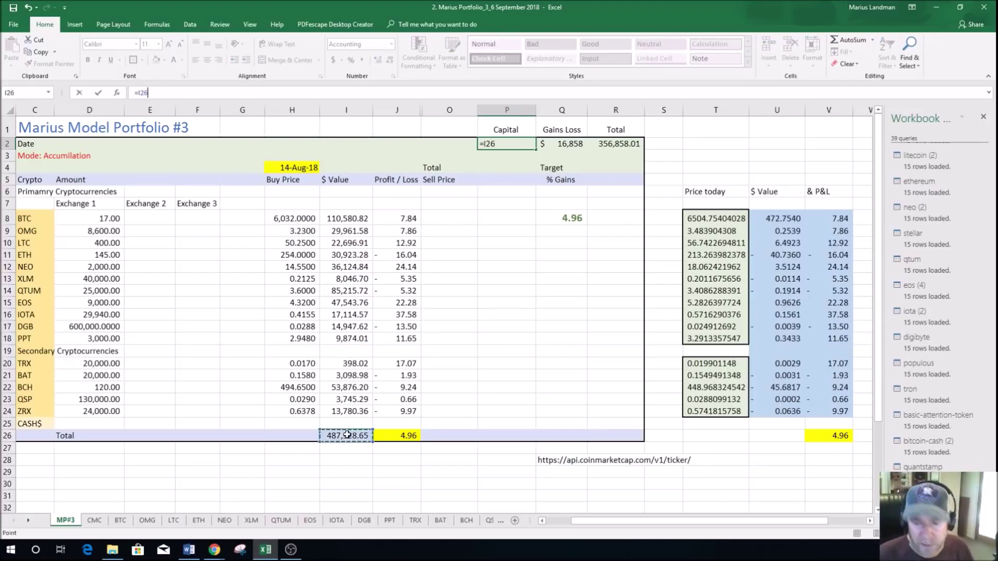
key("Return")
left_click(511, 333)
left_click_drag(511, 351, 511, 340)
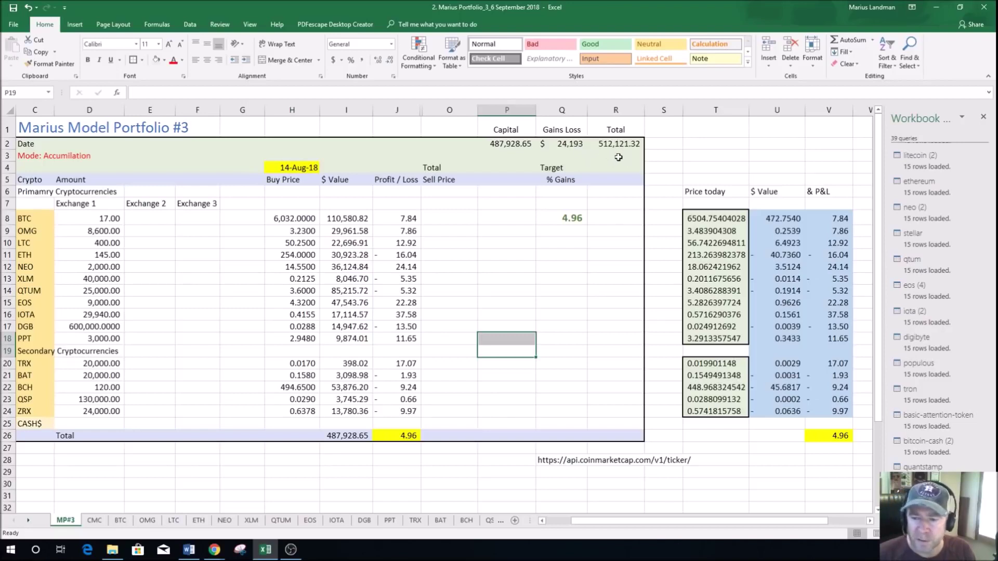
left_click(567, 145)
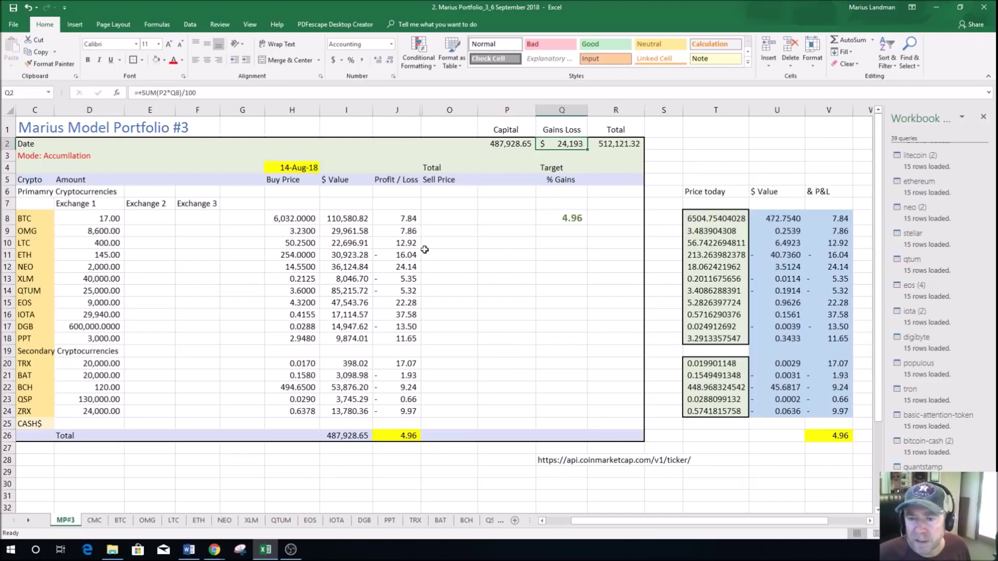
Give ETH's negative profit/loss in J11 a grey fill
left_click(400, 255)
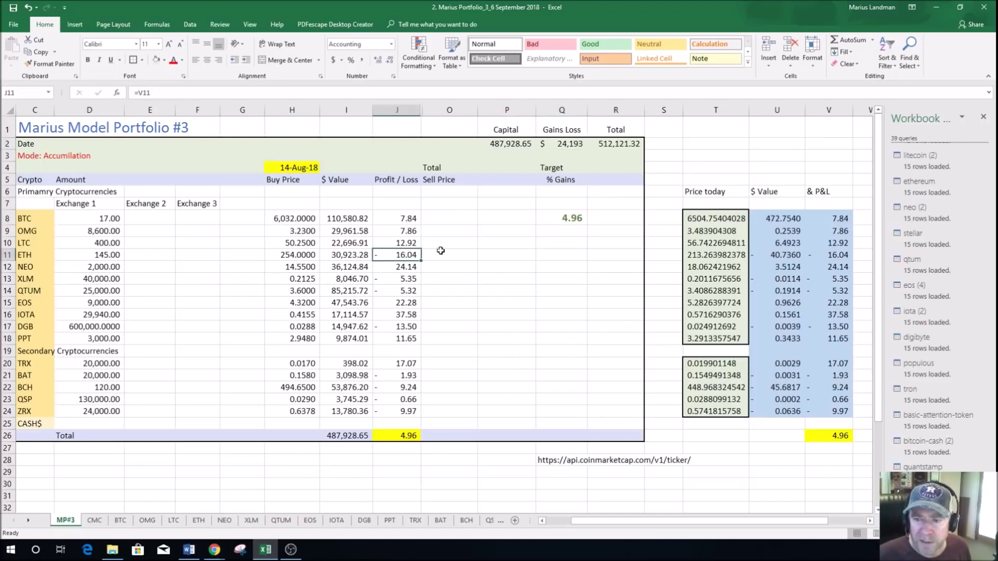
left_click(167, 61)
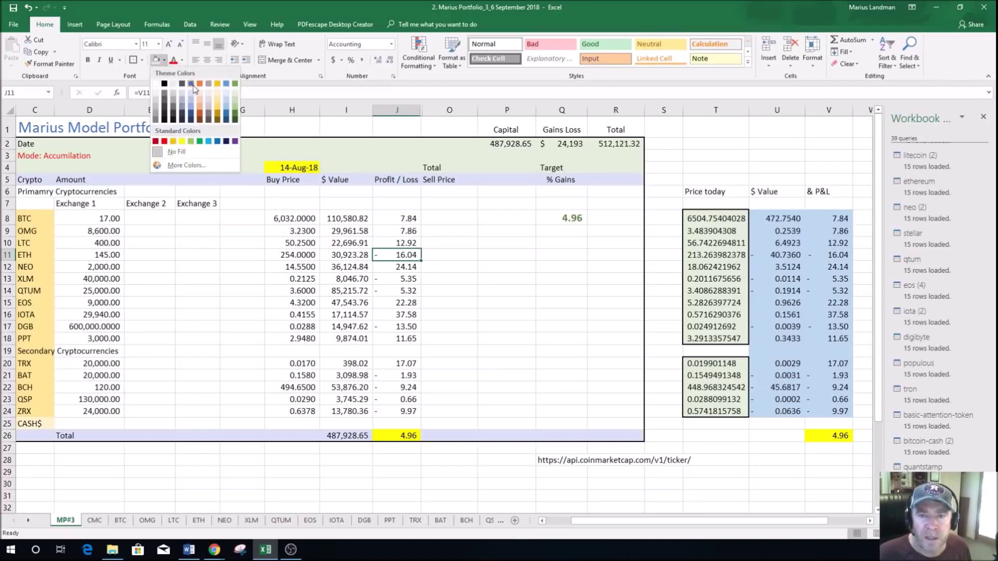
left_click(192, 84)
left_click(166, 61)
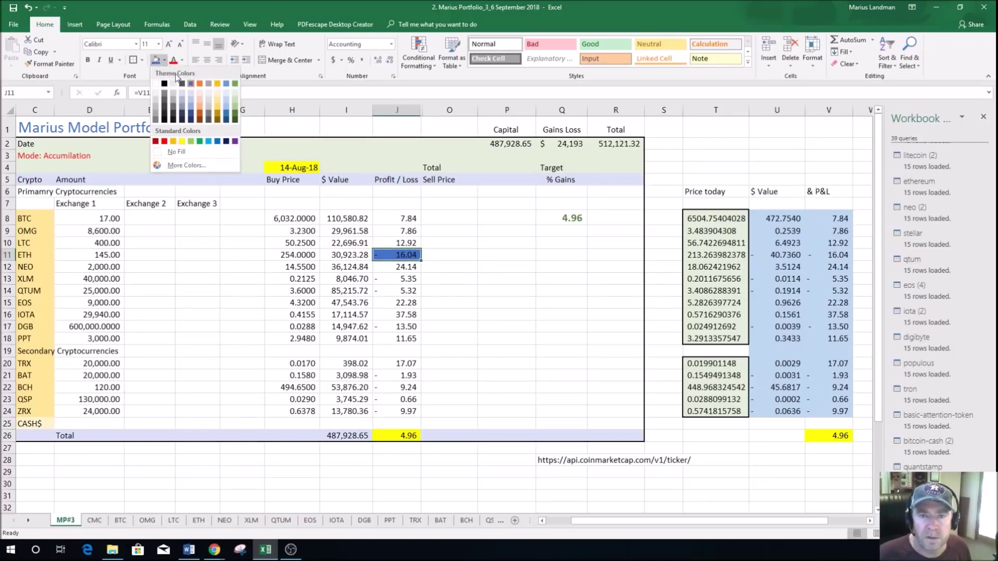
left_click(155, 112)
Shade the XLM, QTUM, DGB and BAT-through-ZRX losses grey
left_click(407, 279)
left_click_drag(407, 278, 407, 290)
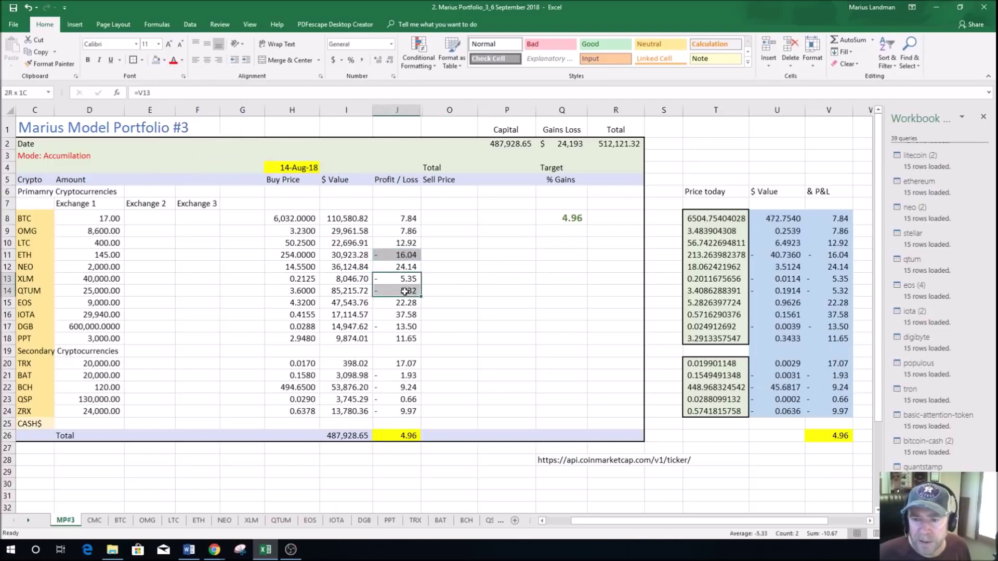
left_click(403, 327)
left_click(156, 63)
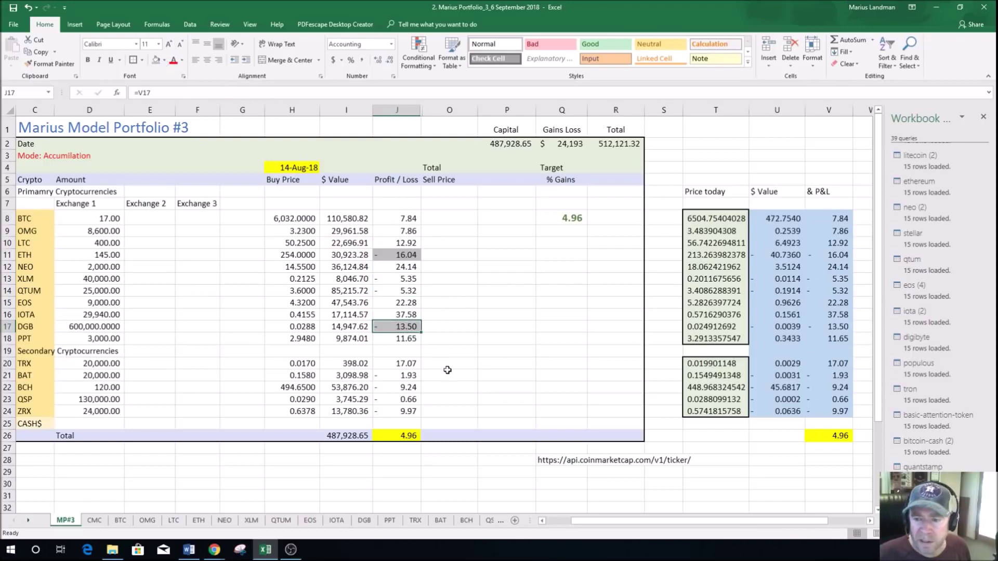
left_click(448, 374)
left_click_drag(391, 375, 398, 410)
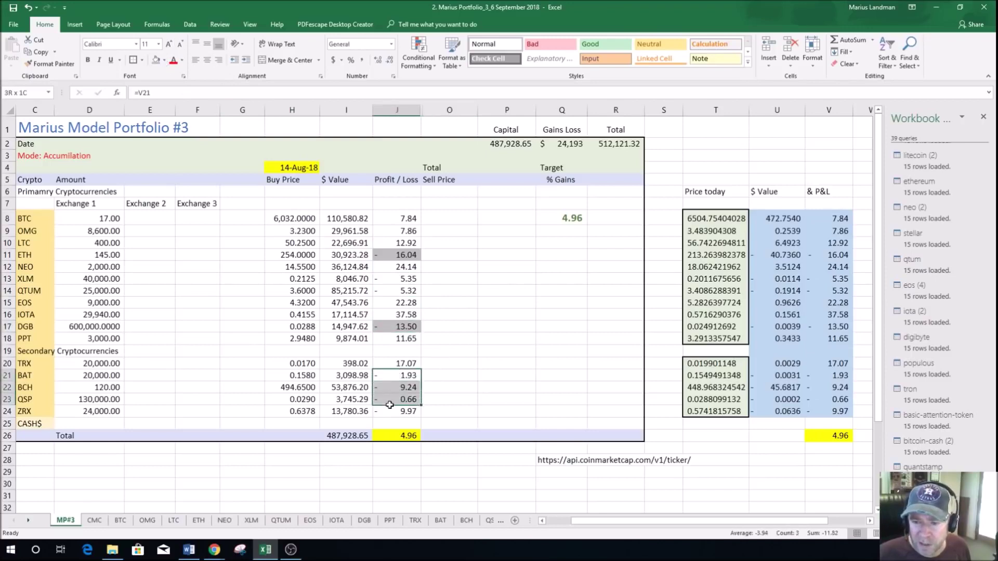
left_click(156, 62)
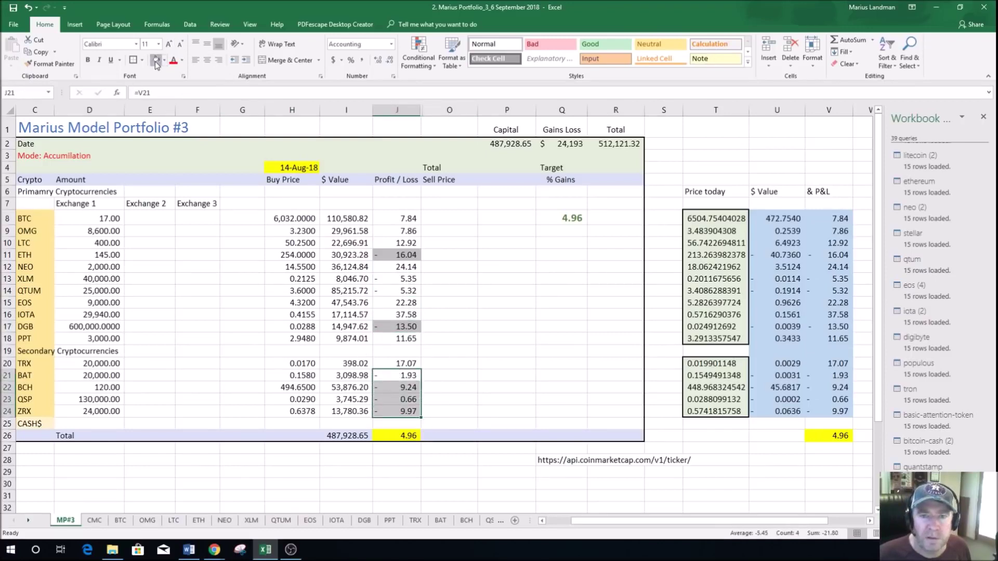
Select several profit/loss cells to review the grey shading
left_click(483, 302)
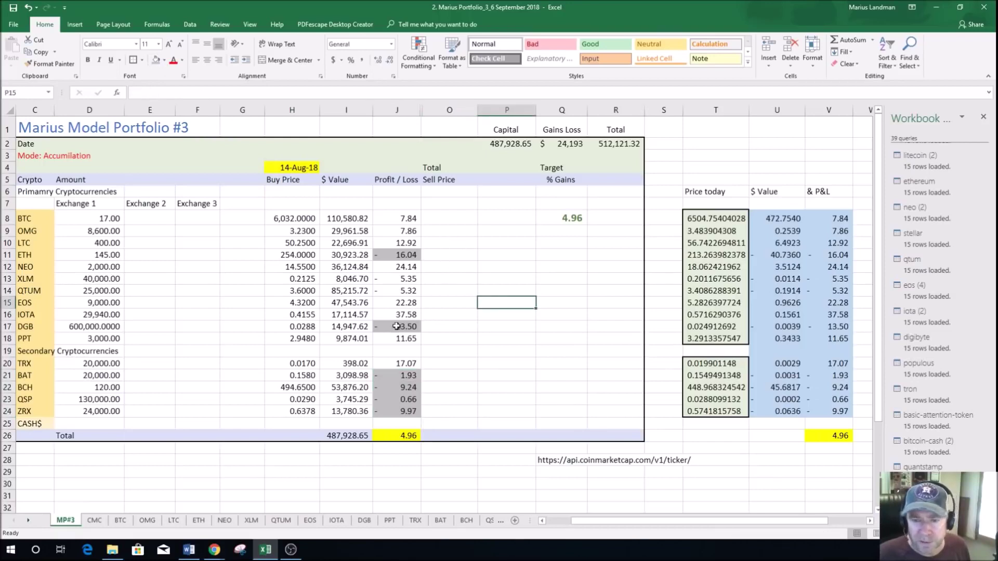
left_click(434, 317)
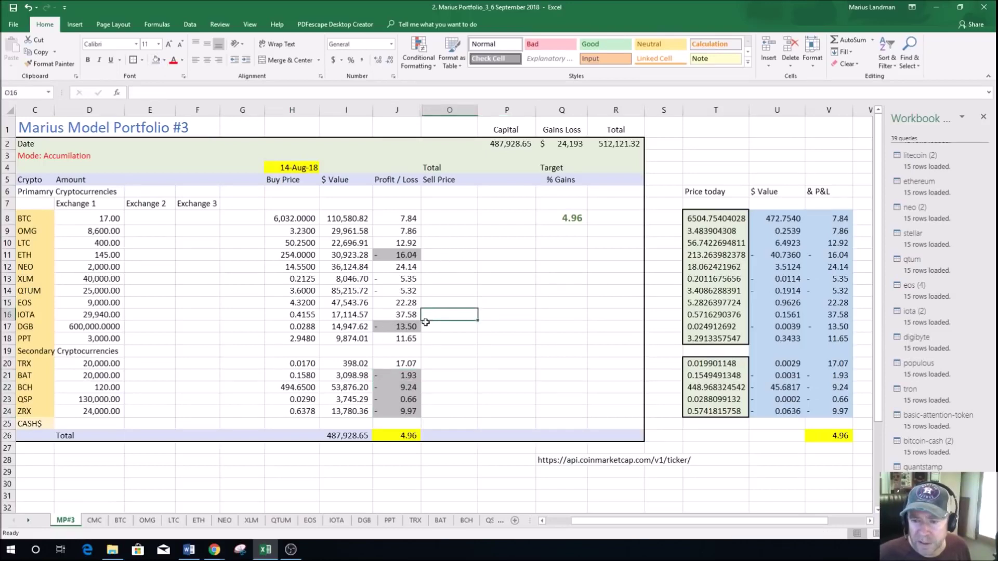
left_click(430, 304)
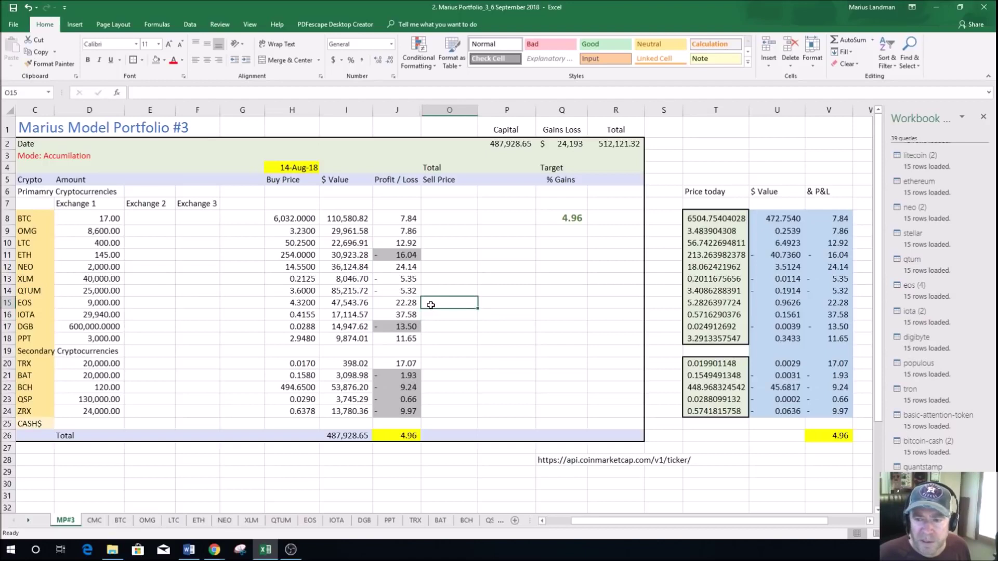
left_click(437, 267)
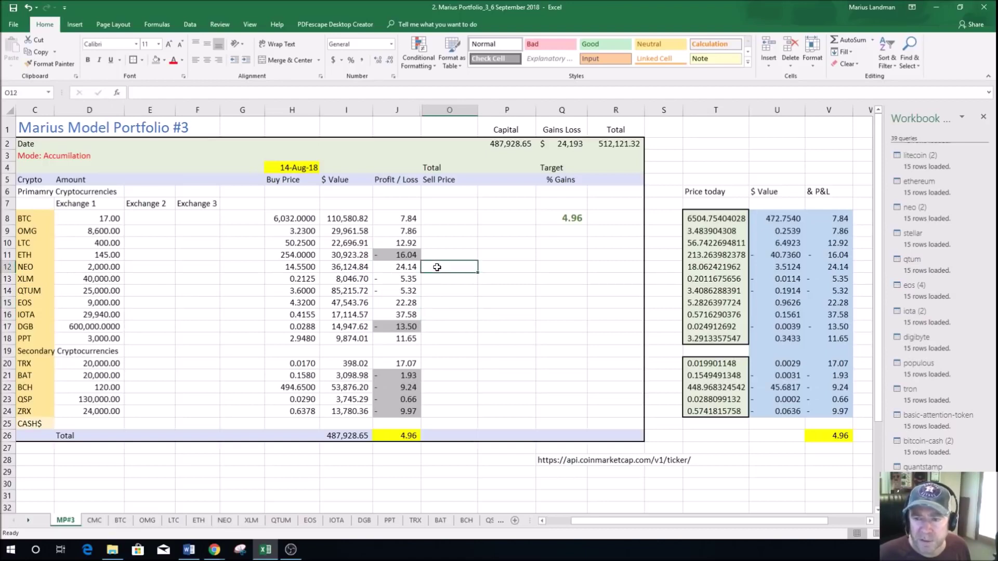
left_click(437, 244)
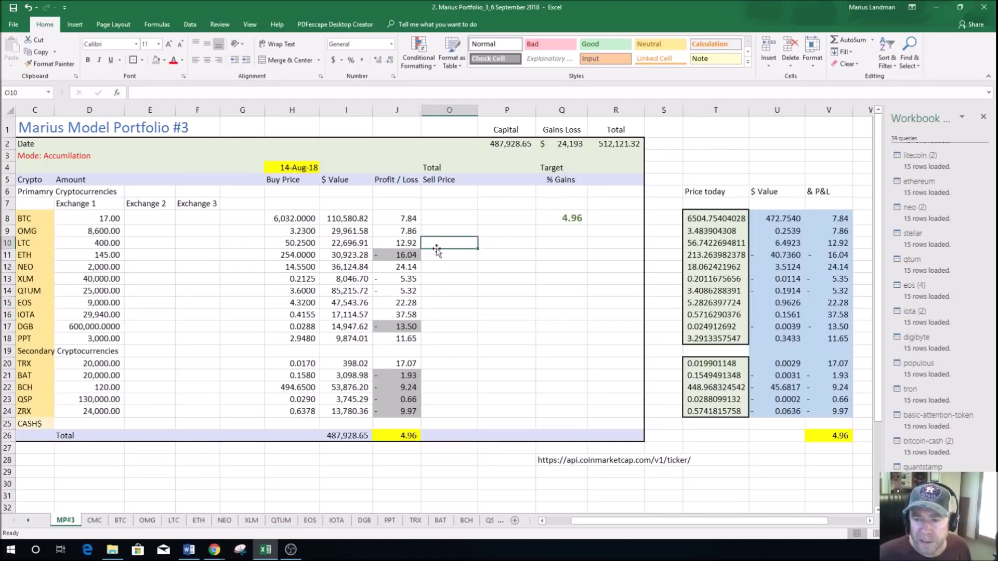
left_click(444, 362)
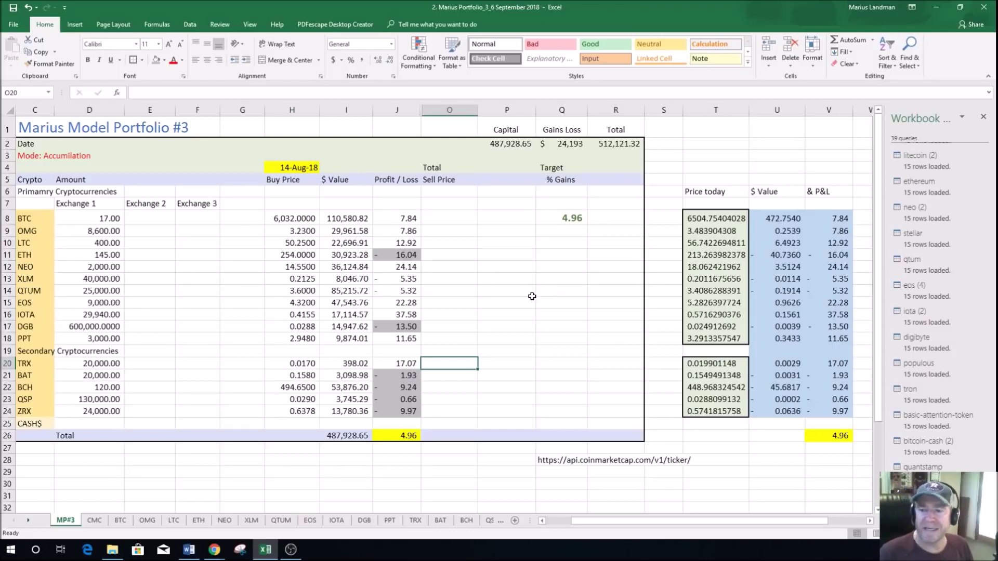
left_click(461, 339)
key("alt+Tab")
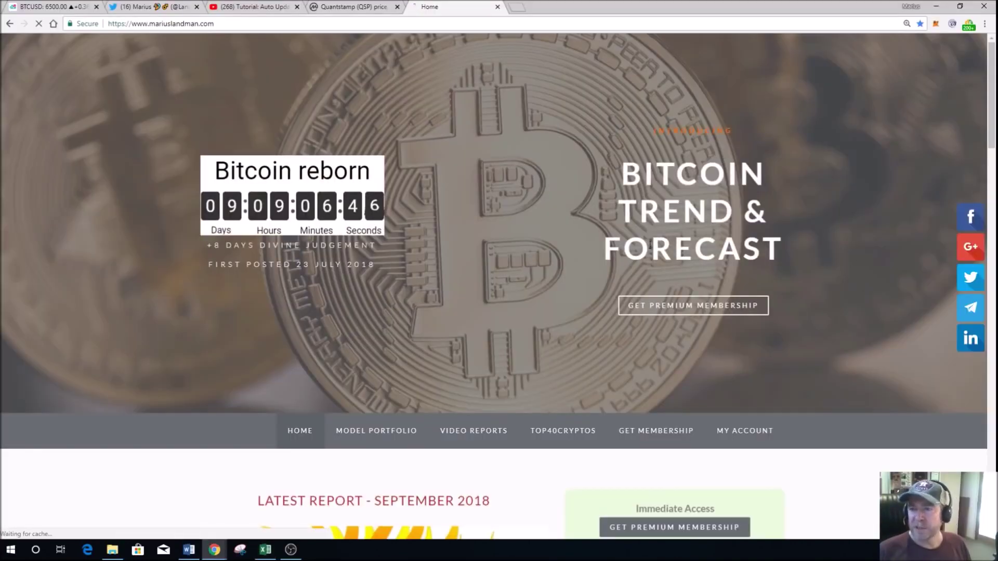
scroll(768, 270, "down", 2)
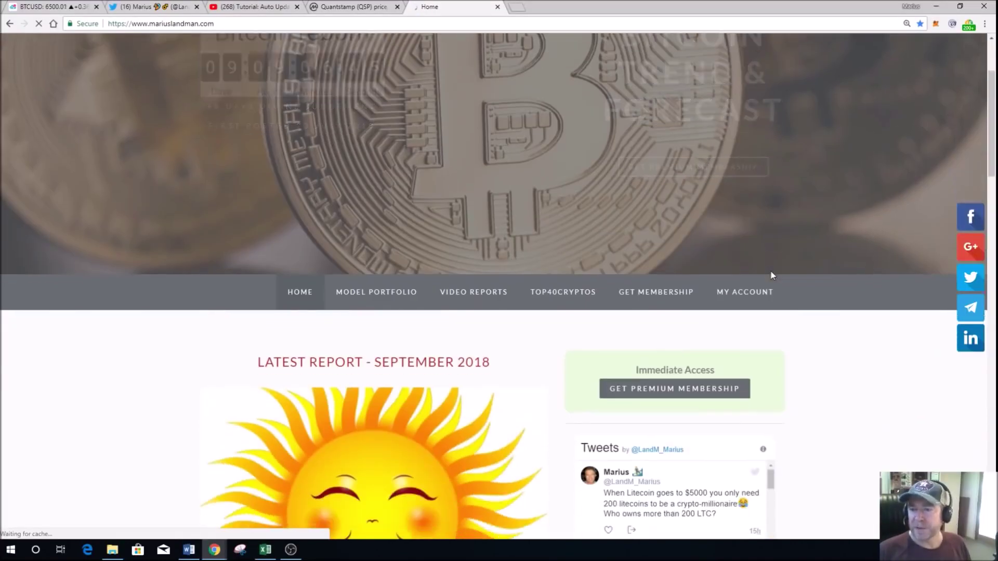
left_click(742, 290)
left_click(406, 294)
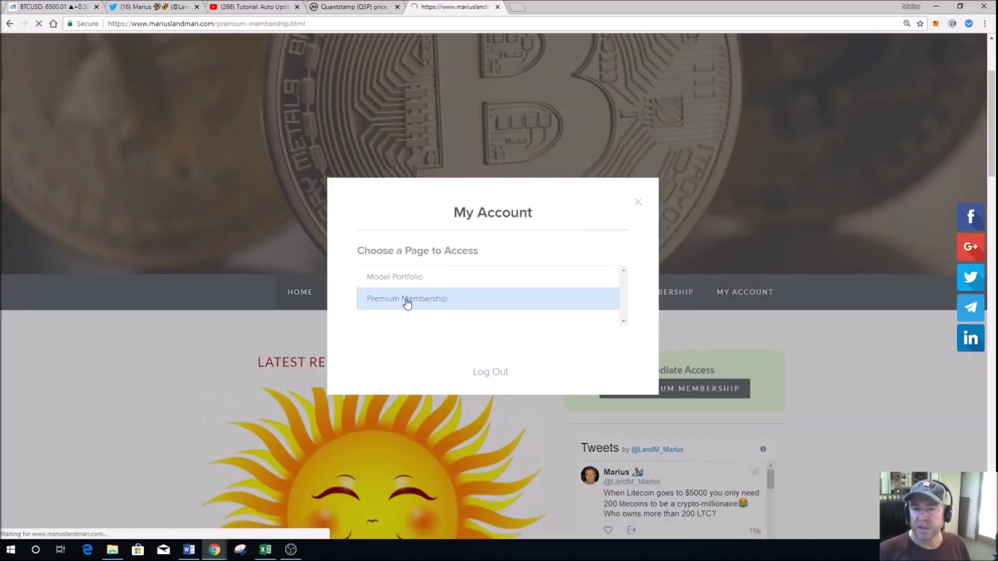
scroll(506, 301, "down", 2)
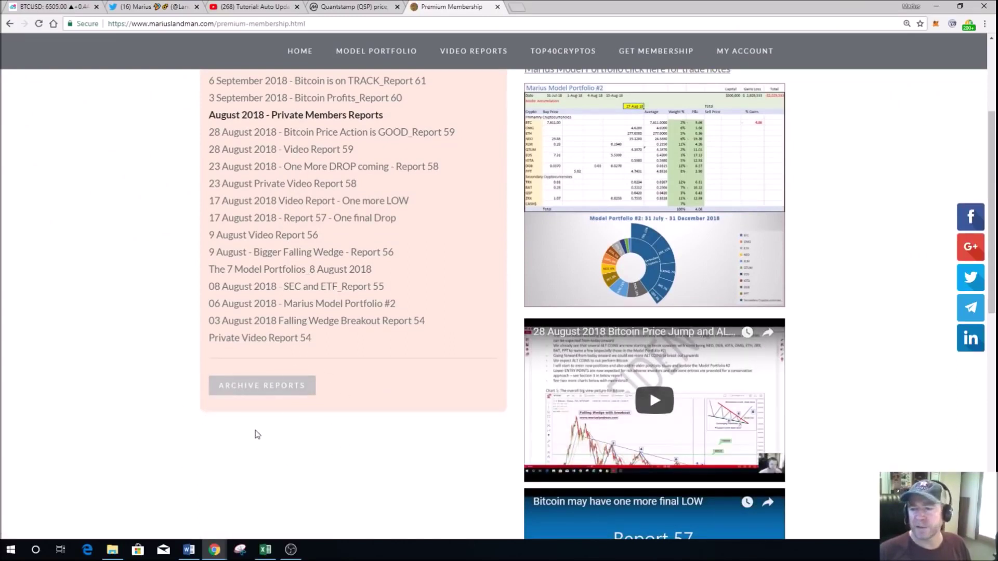
scroll(413, 419, "up", 5)
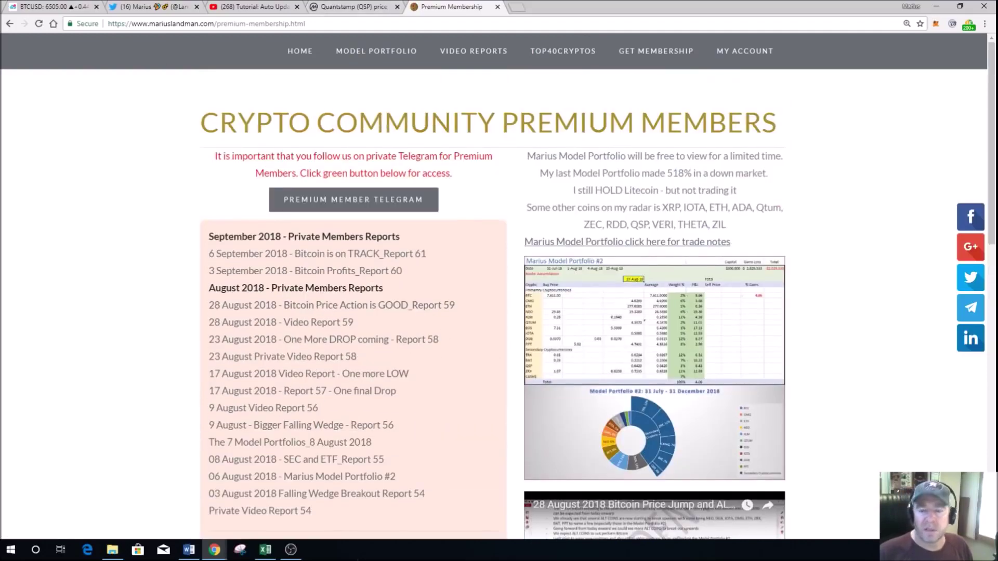
left_click(267, 550)
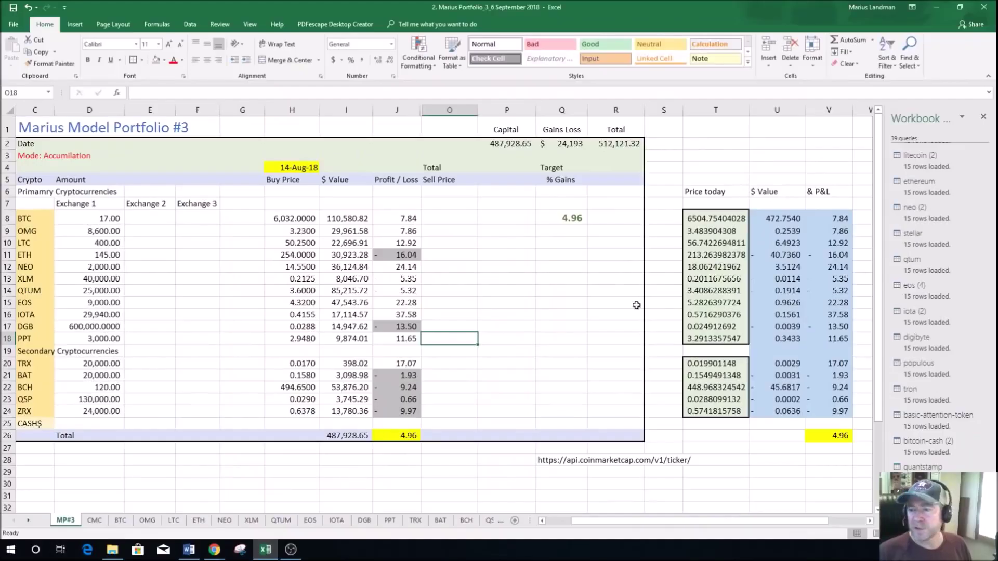